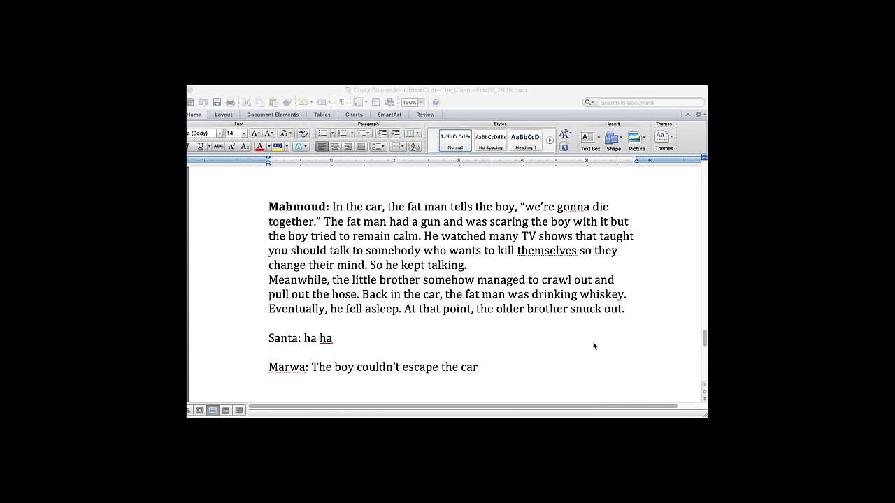
click(574, 343)
click(539, 369)
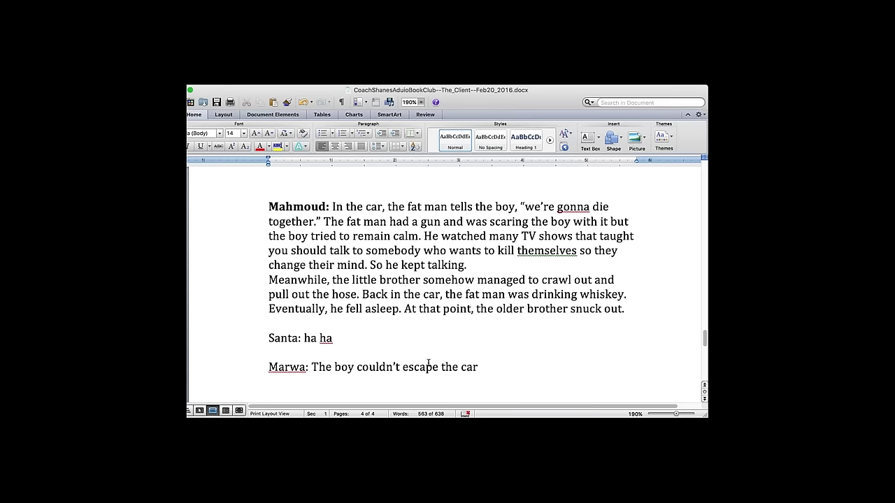
scroll(480, 367, down, 3)
key(Return)
key(Return)
key(Return)
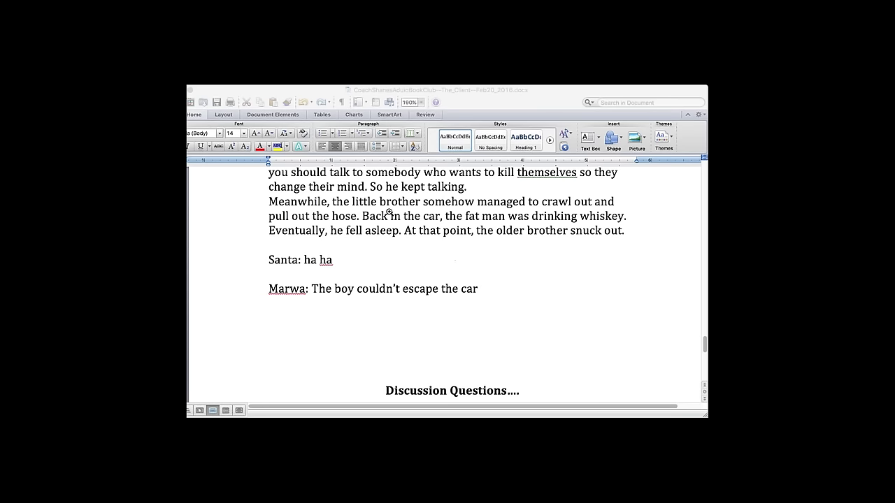
click(199, 235)
click(379, 244)
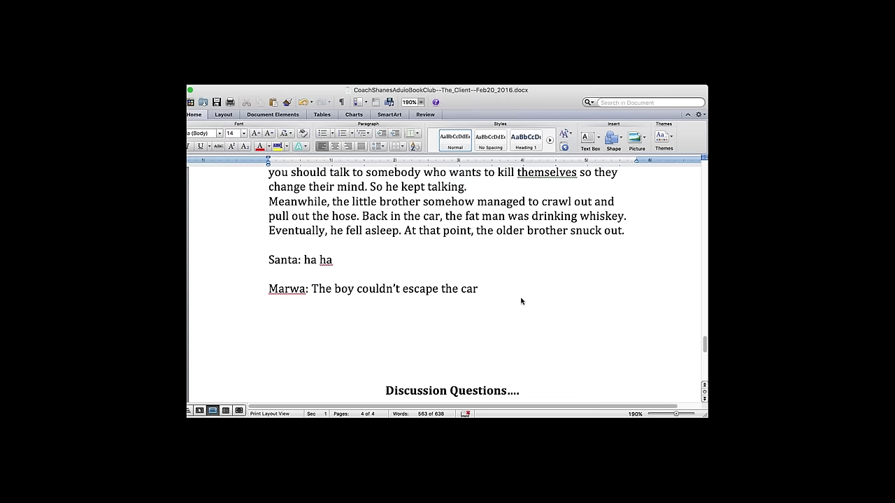
key(super+v)
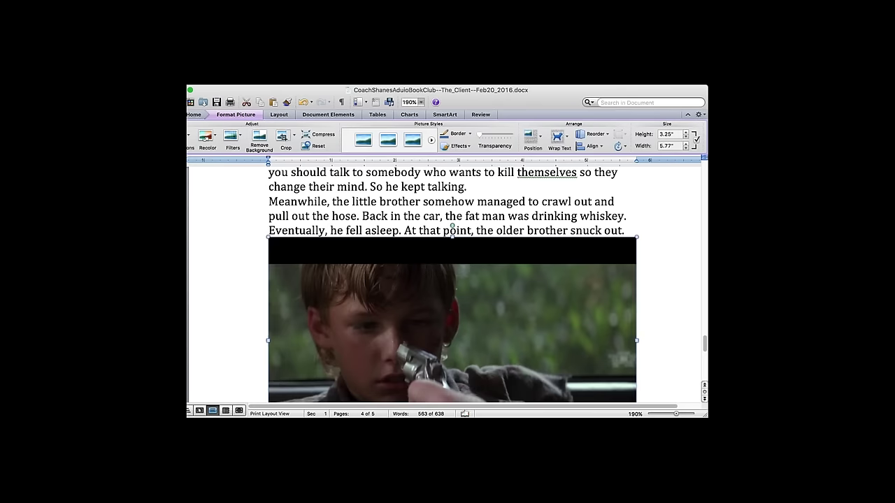
click(274, 377)
scroll(493, 312, down, 4)
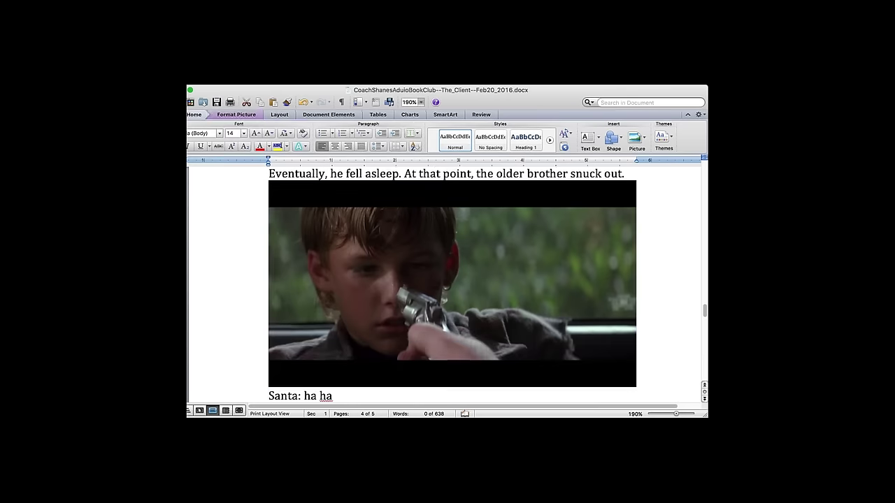
click(493, 312)
text(.)
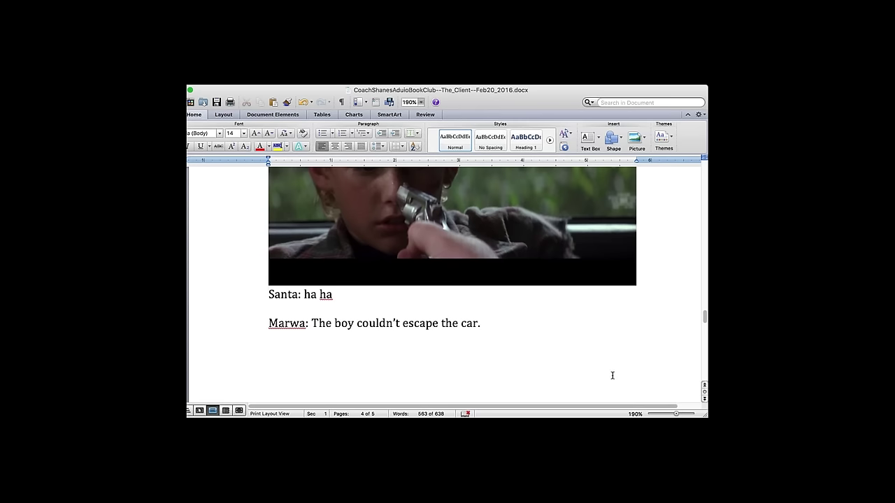
key(Page_Up)
key(Page_Up)
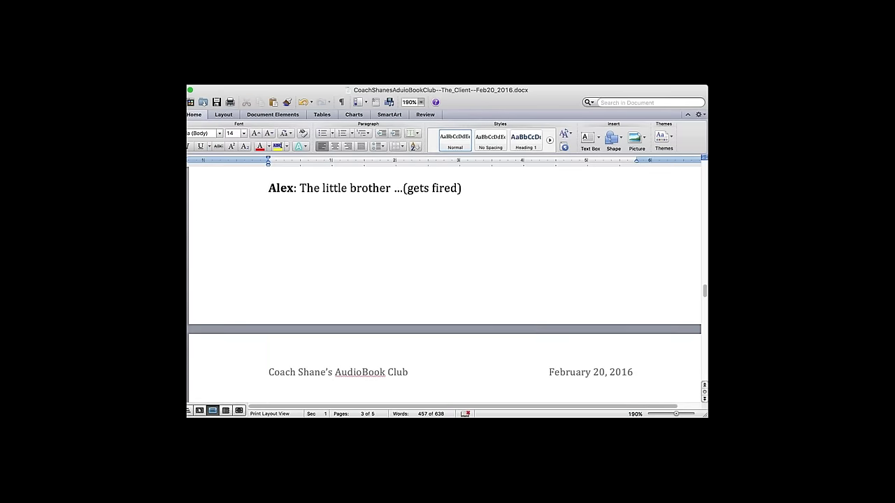
scroll(444, 287, down, 5)
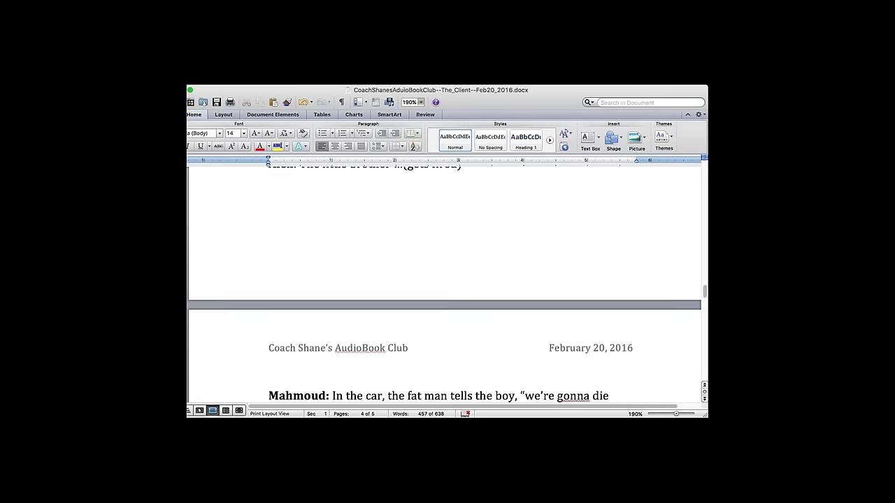
scroll(444, 322, down, 1)
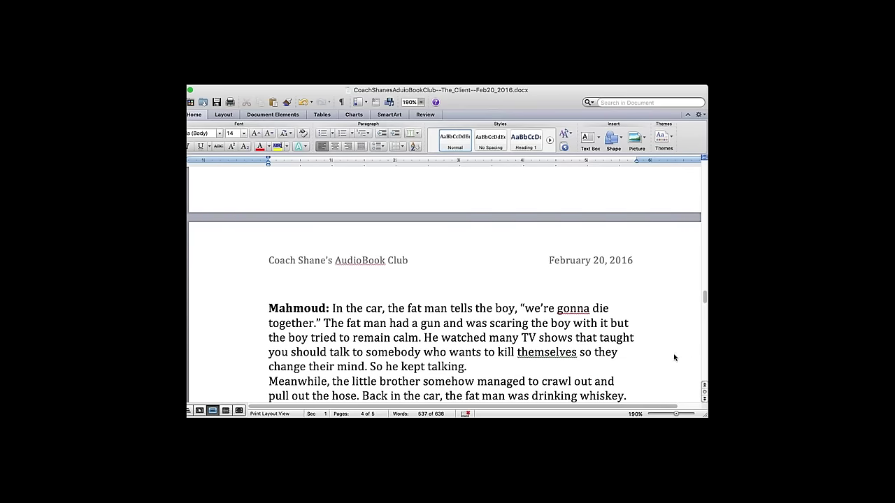
scroll(674, 358, down, 15)
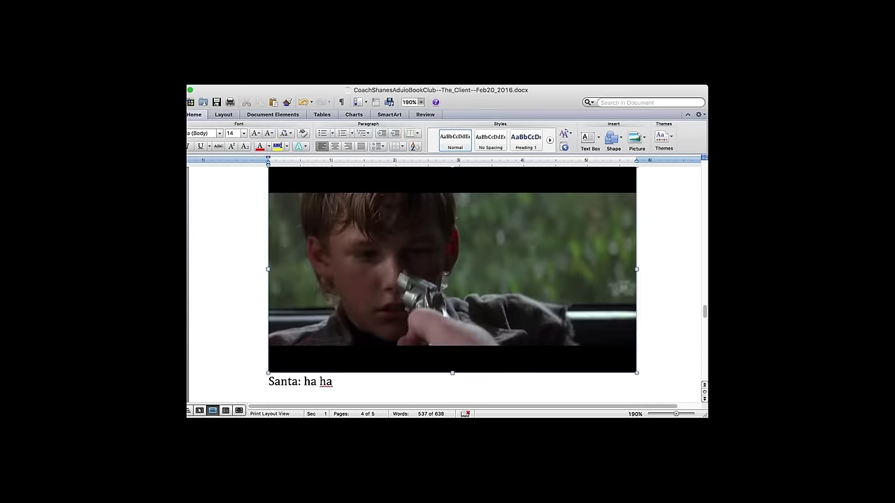
scroll(449, 286, up, 6)
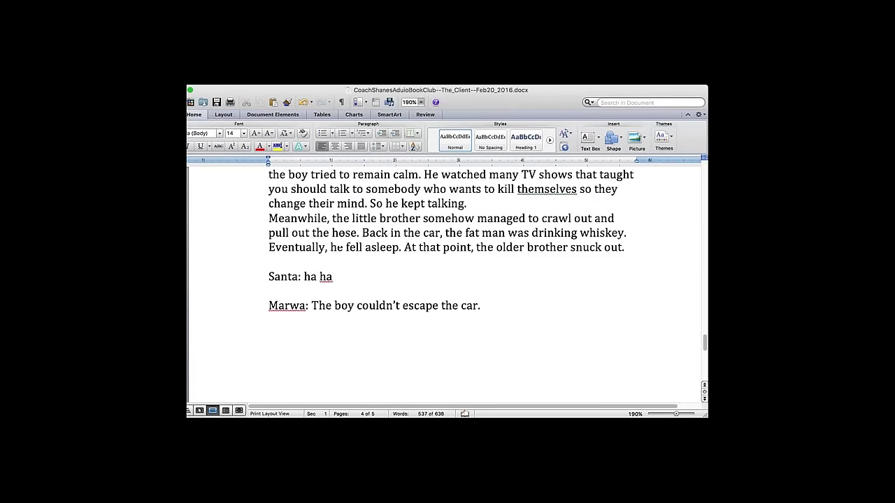
scroll(449, 286, up, 8)
scroll(445, 322, down, 4)
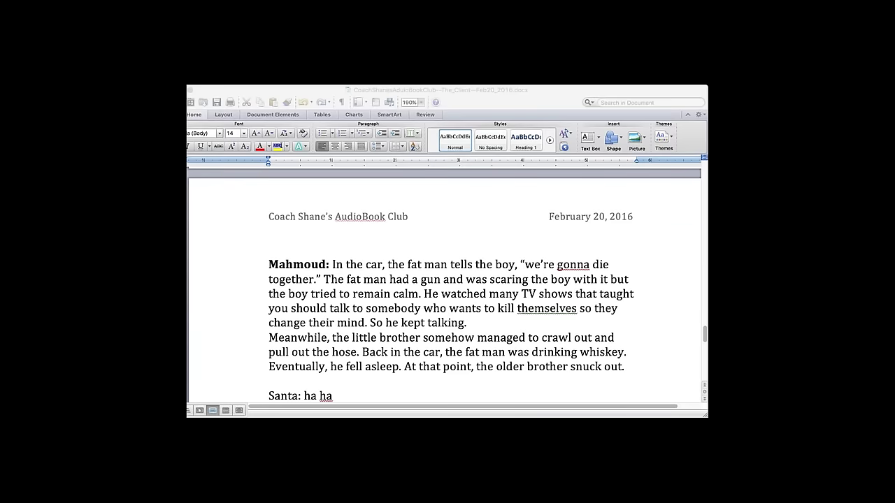
- Delete the 'Santa: ha ha' line
click(590, 371)
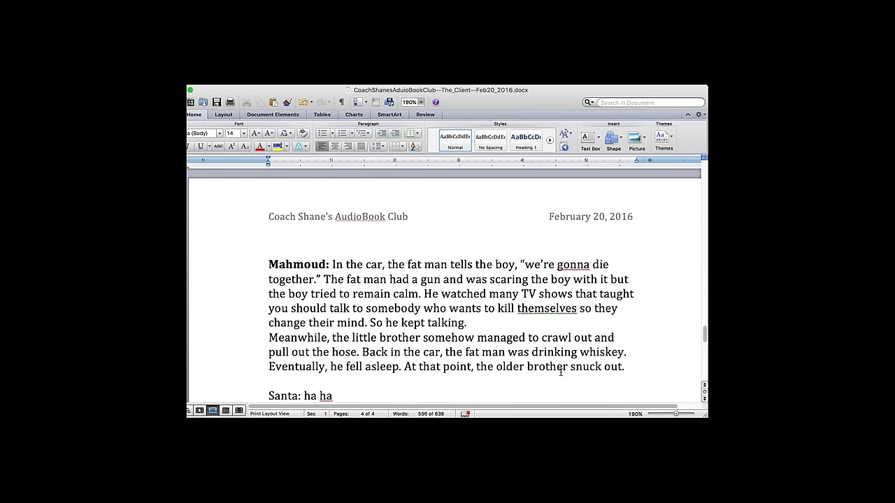
scroll(561, 371, down, 2)
click(349, 368)
scroll(405, 334, down, 1)
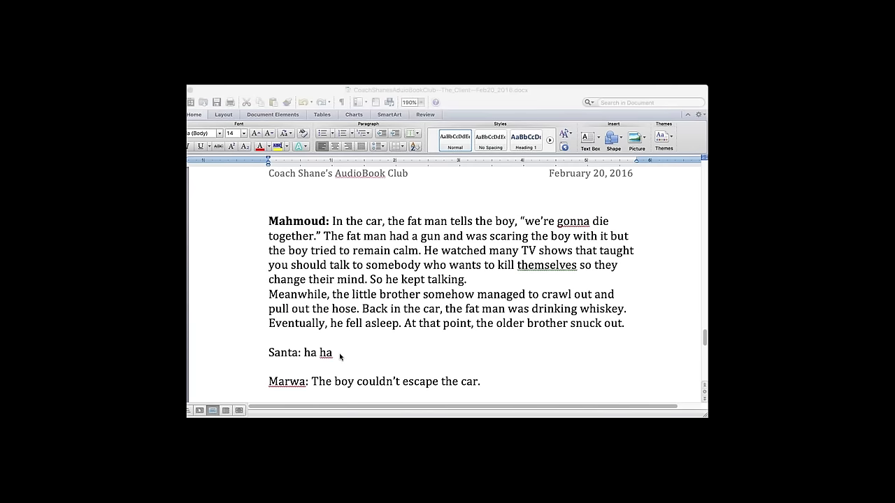
click(362, 354)
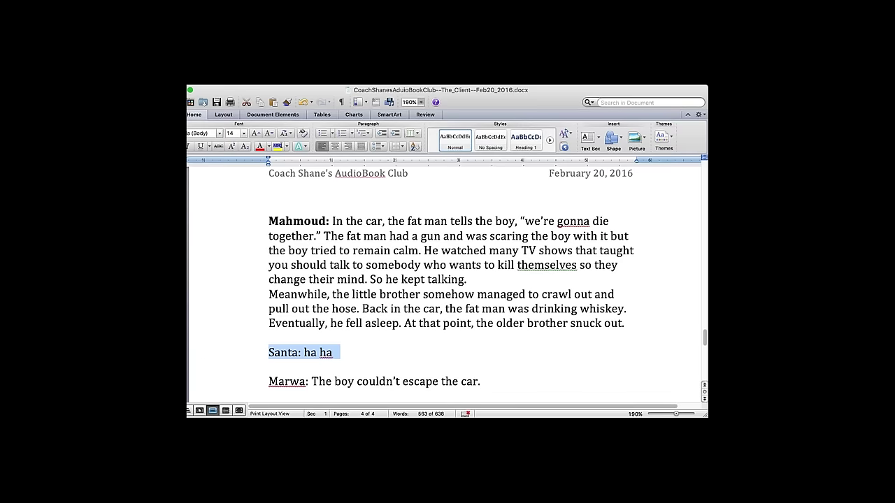
click(203, 353)
key(BackSpace)
drag(312, 365, 505, 366)
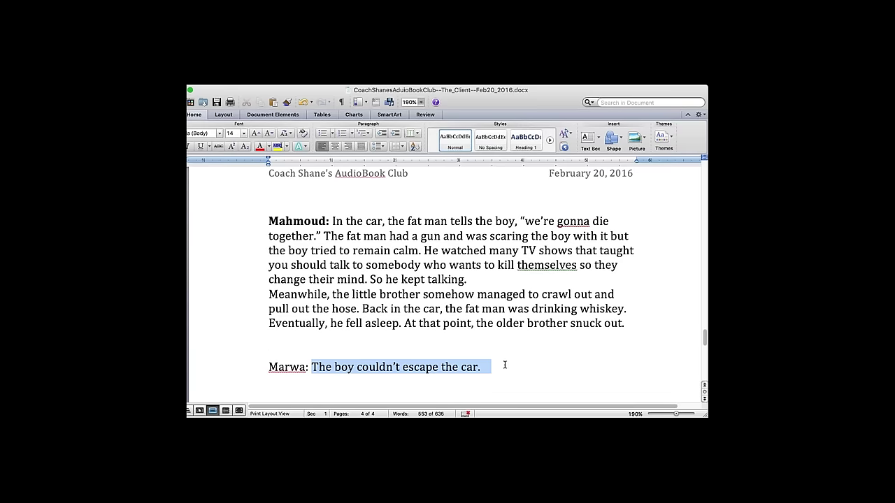
key(BackSpace)
text(The br)
key(BackSpace)
key(BackSpace)
text(boy ran back to)
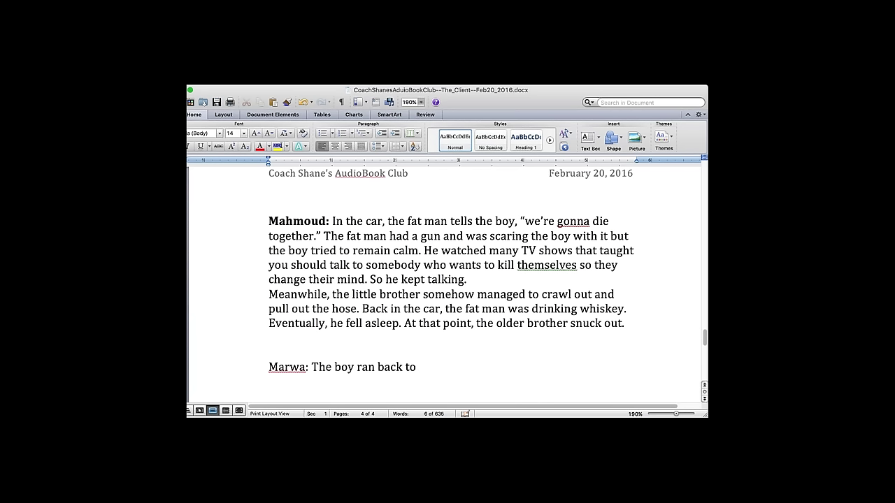
text( his little brother safely)
drag(312, 367, 269, 367)
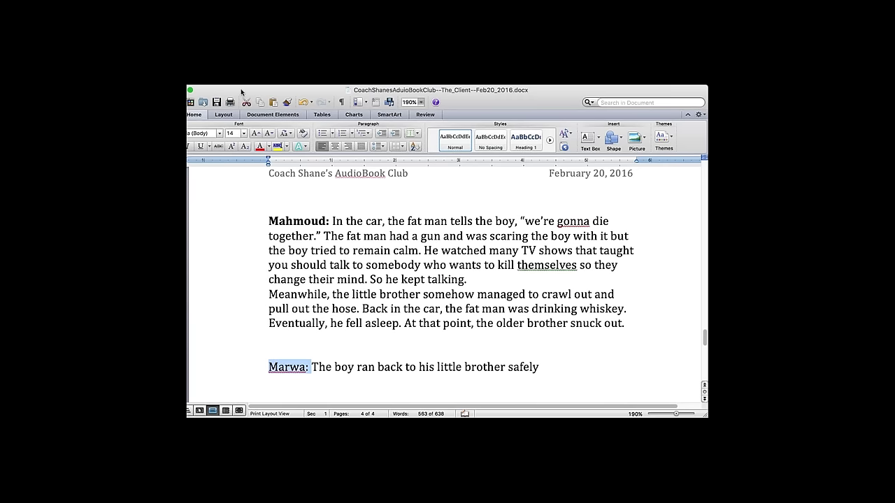
key(super+b)
- Append 'but soon the fat man woke up, and he was crazy with anger!' and remove the blank line above
click(583, 369)
text(but soon)
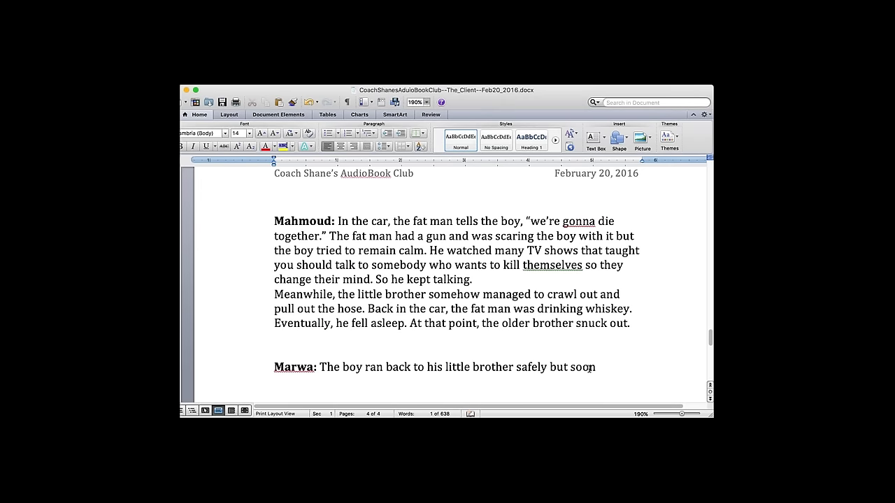
text( the fat man woke up)
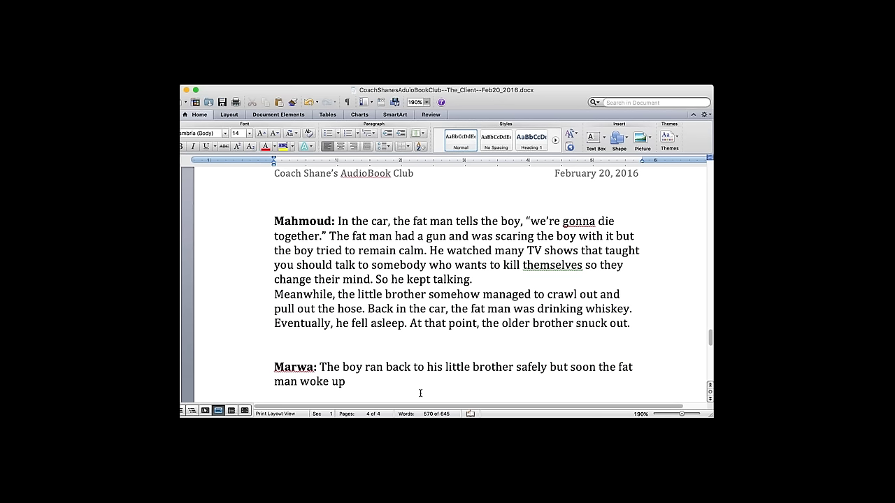
text(., and he was crazy with anger!)
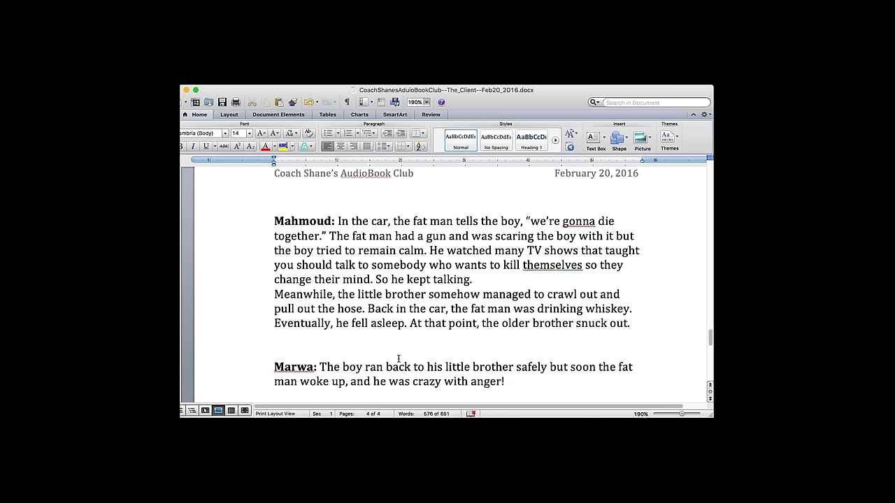
click(398, 353)
key(BackSpace)
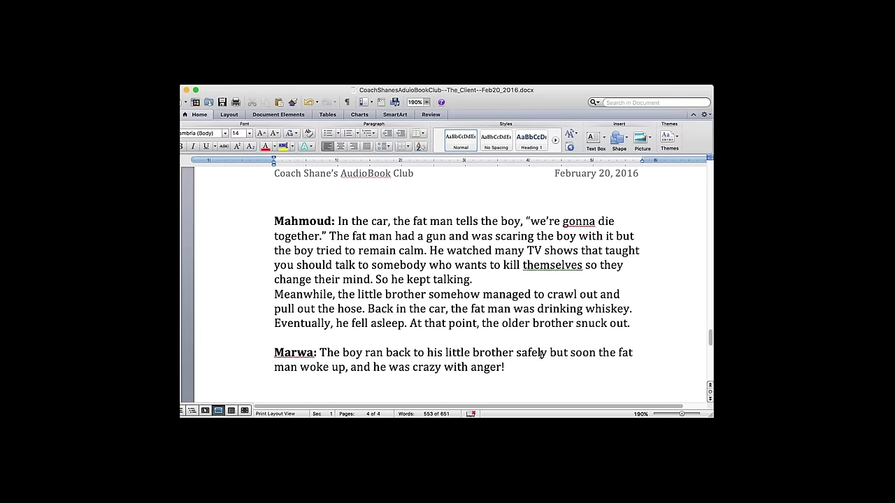
- Continue after 'anger!' with 'He couldn't see the little boys… took the gun and killed himself.'
click(572, 372)
text(He couldn't see the li)
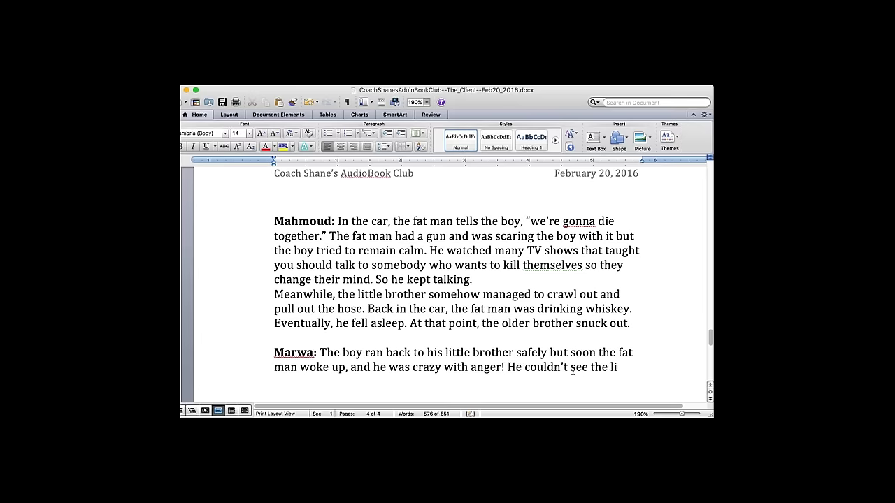
text(ttle boys but they could see hi)
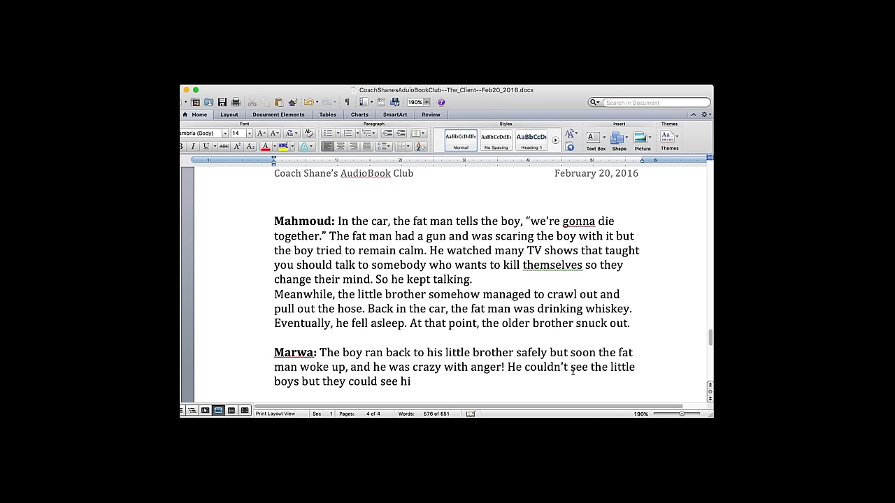
text(m. The fat man took the gun)
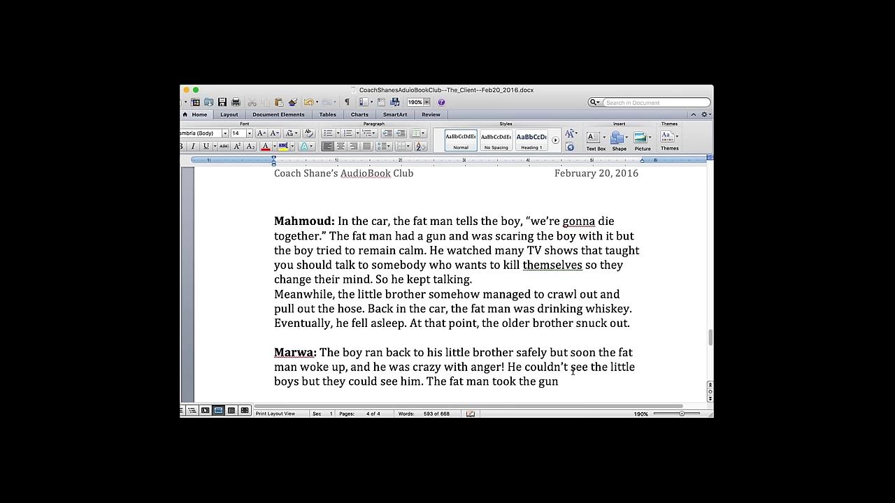
text( and jil)
key(BackSpace)
key(BackSpace)
key(BackSpace)
text(killed himself.)
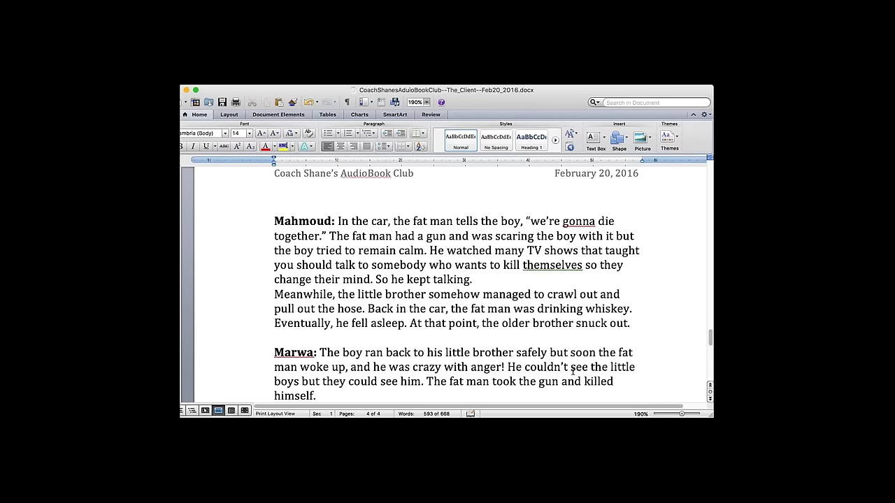
- Add a paragraph: 'The boys were shocked… almost like a zombie...he was lost in his own world'
key(Return)
key(Return)
key(Return)
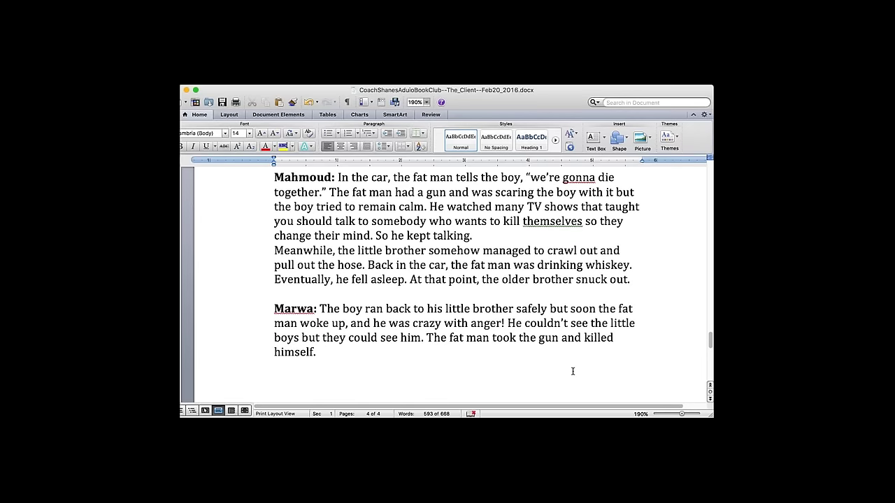
text(The boys were shocked.)
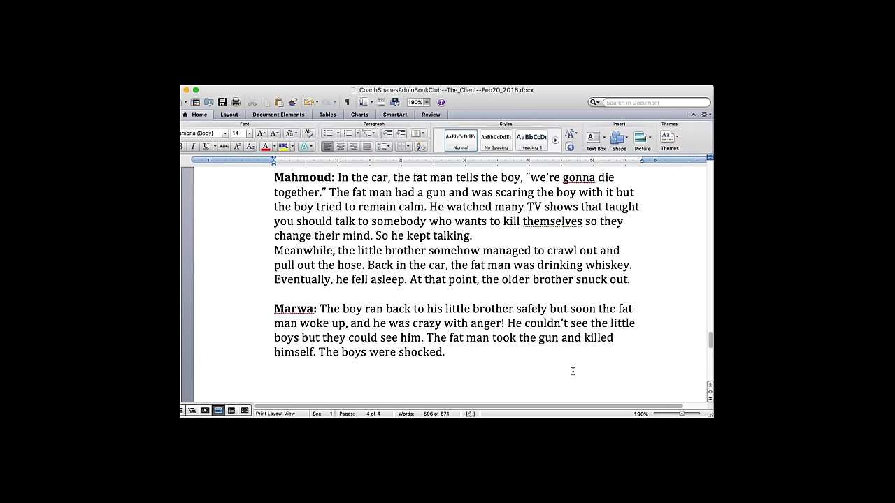
text( But the little boy)
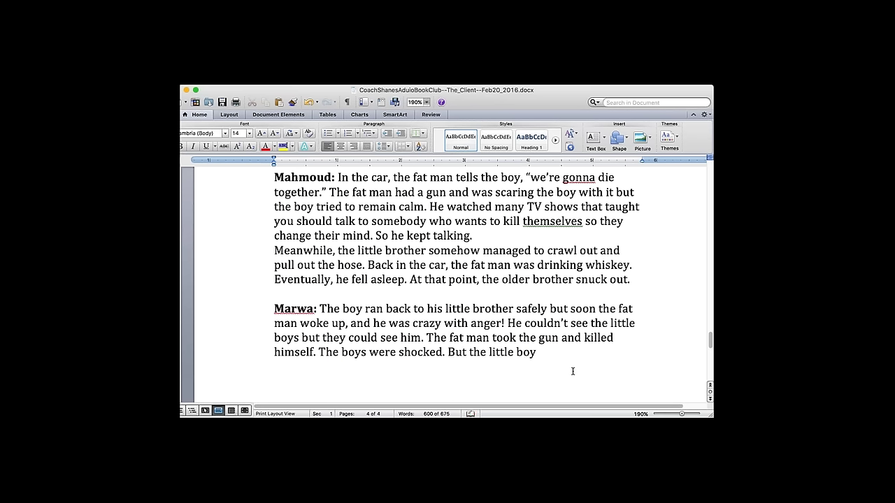
text( was more than sh)
text(ocked)
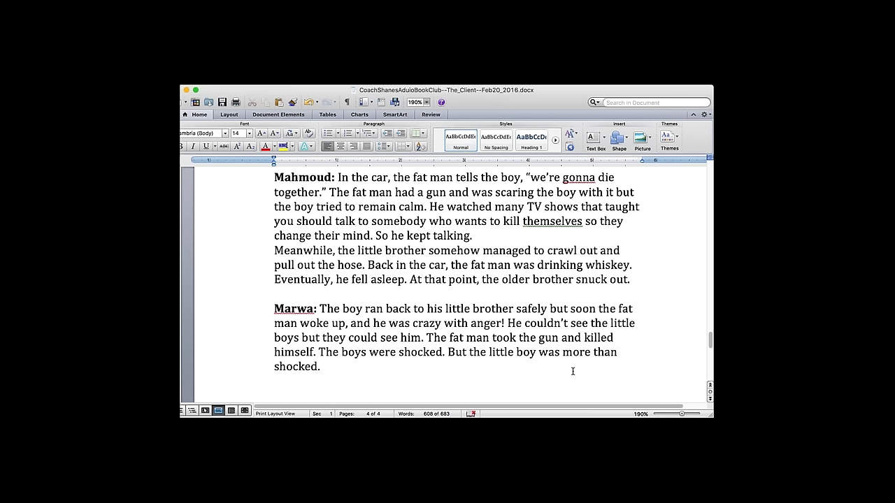
text(. He ran back home)
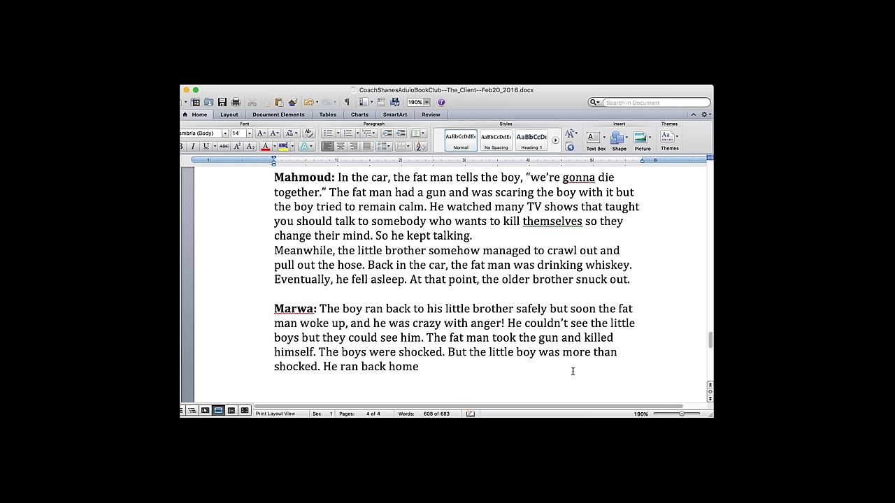
text( almost like a zob)
key(BackSpace)
text(mbie)
text(...he was lost)
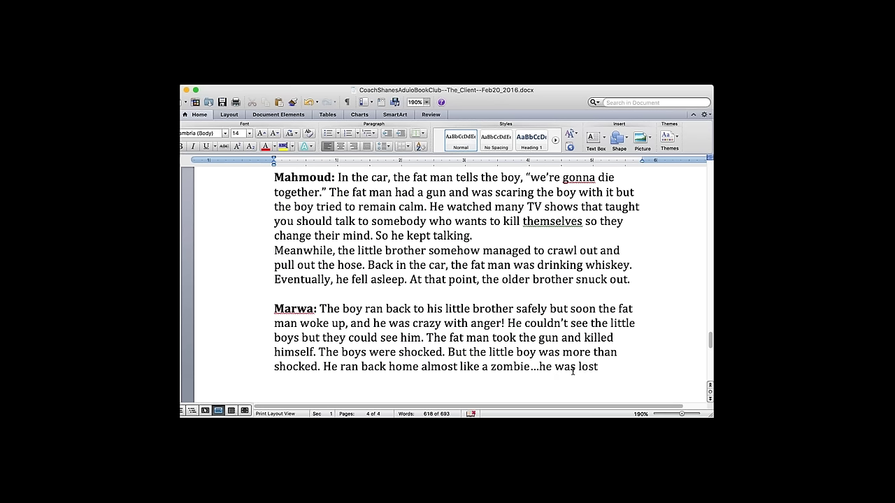
text( in his own world.)
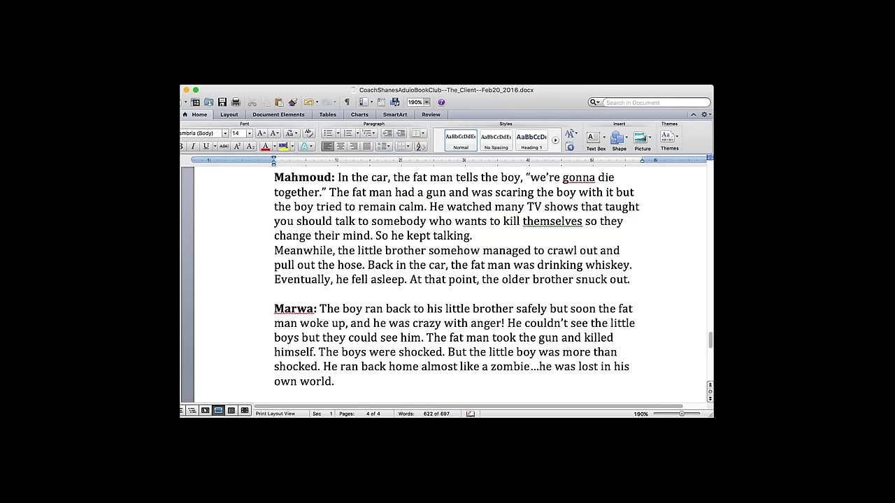
scroll(448, 280, up, 10)
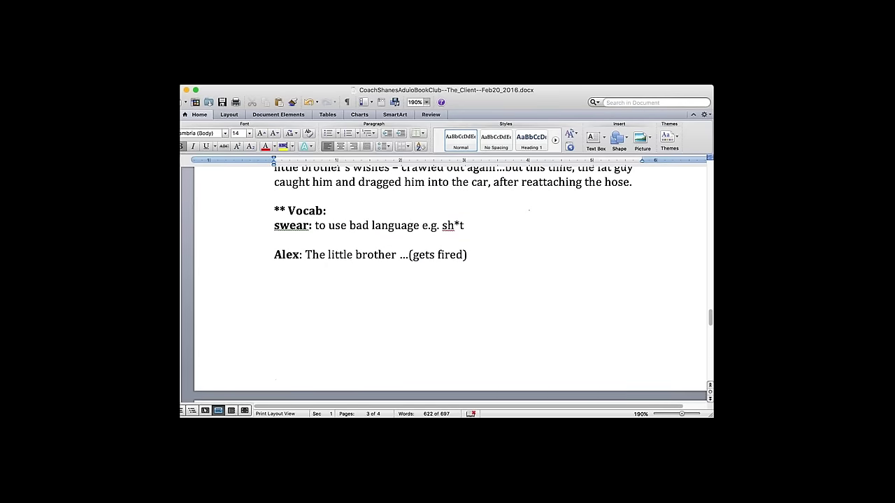
- Replace the capital 'A' with 'about 11 and he' and change 'young' to 'younger'
scroll(448, 280, up, 15)
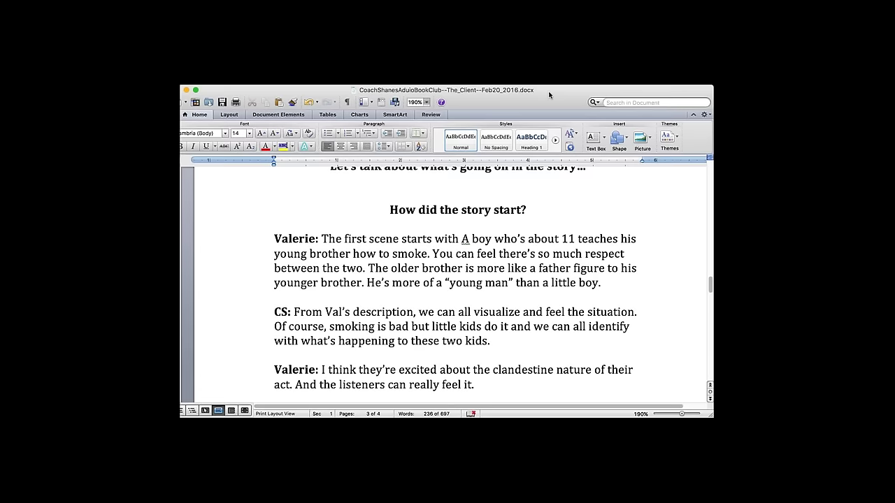
drag(274, 239, 483, 389)
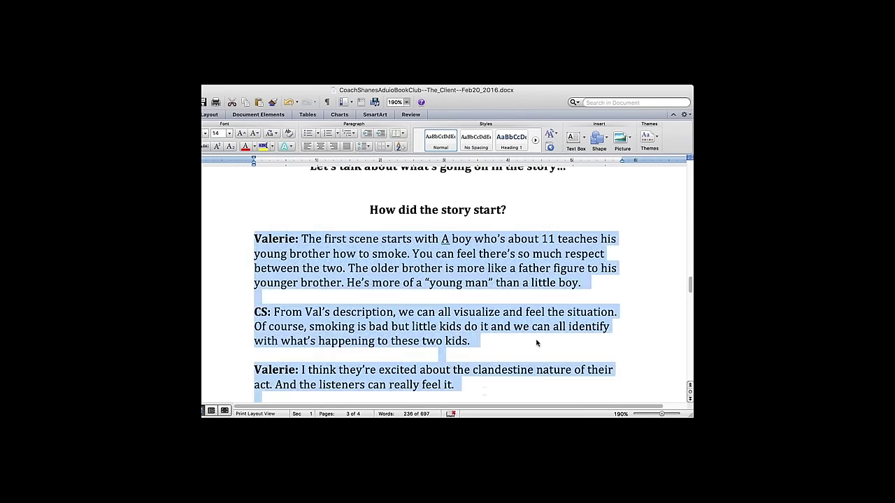
click(539, 282)
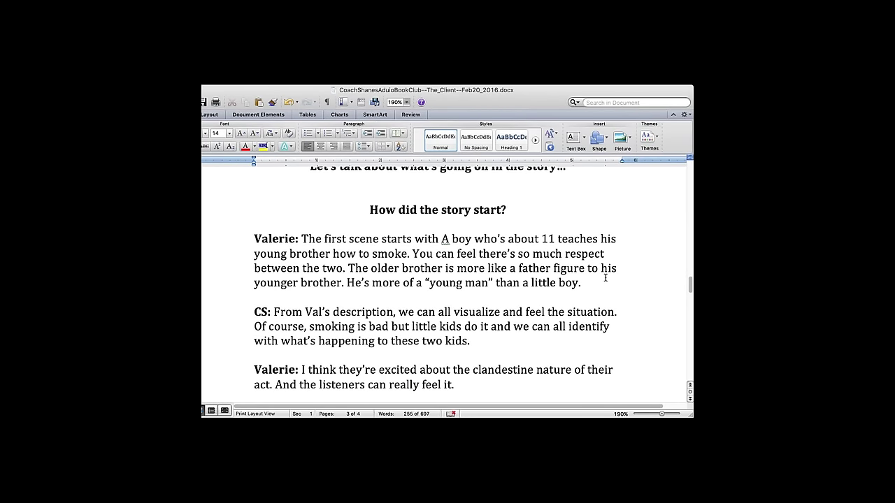
click(449, 239)
key(BackSpace)
text(about 11 )
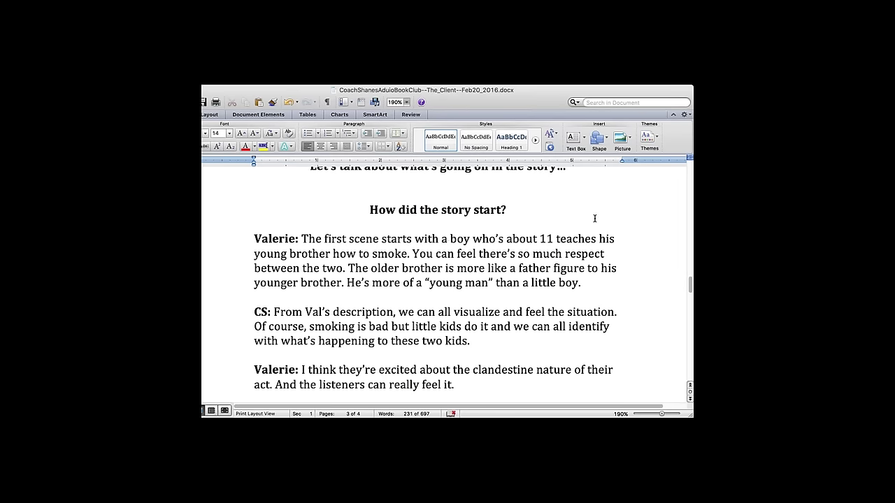
text(and he)
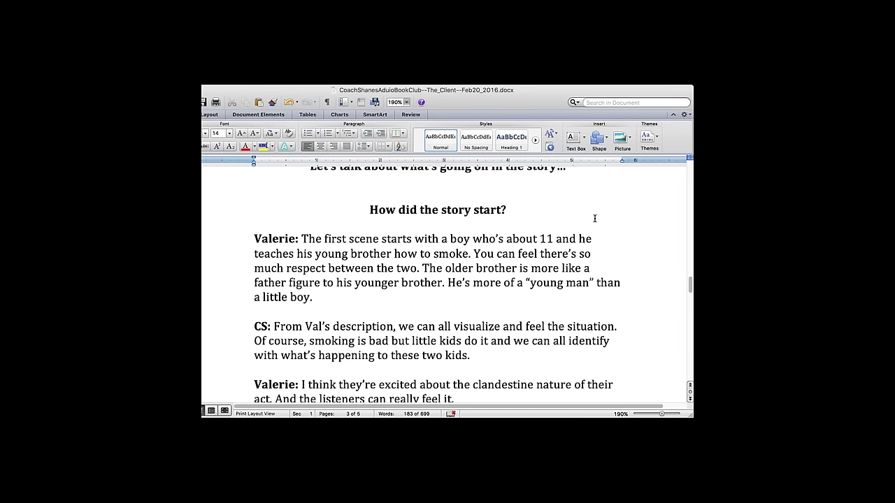
click(347, 254)
text(er)
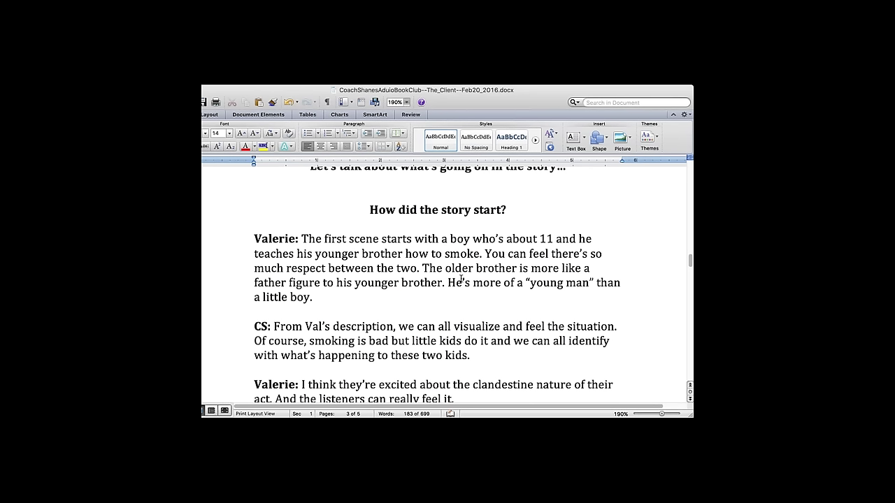
- End the second answer with 'Their secret adventure is exciting for them.'
click(522, 300)
click(540, 333)
scroll(540, 334, down, 5)
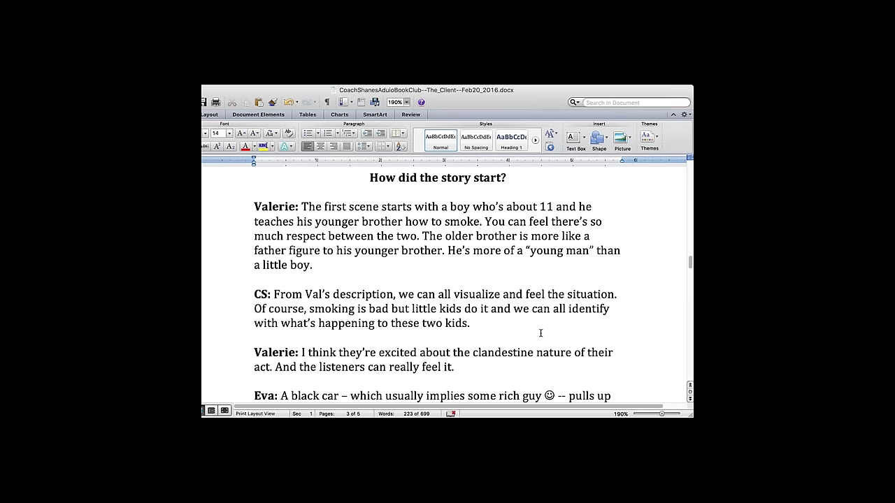
scroll(540, 333, down, 5)
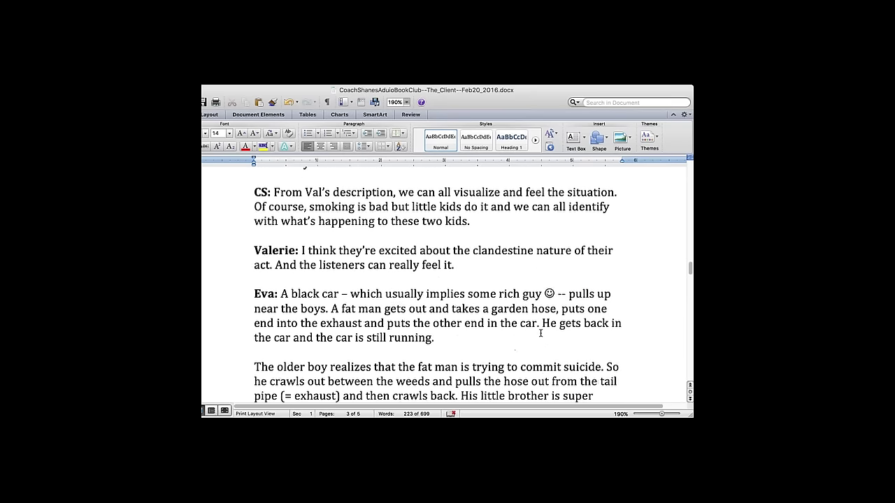
scroll(540, 334, down, 1)
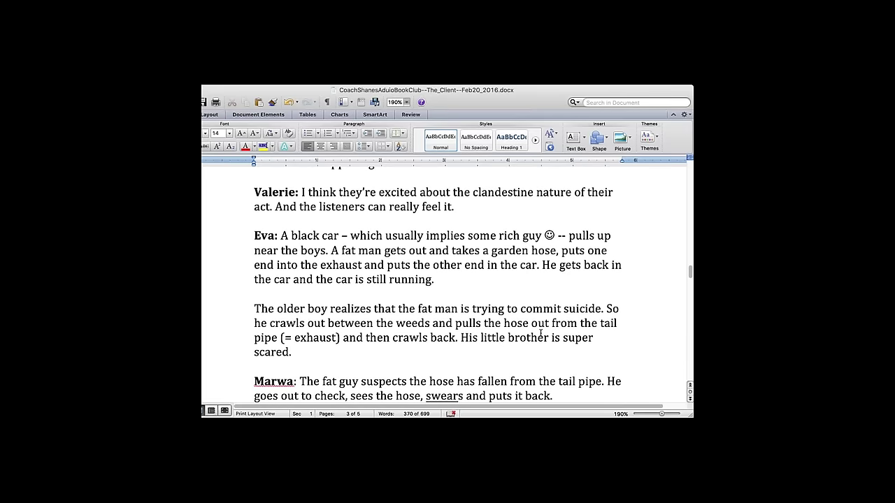
scroll(540, 333, up, 10)
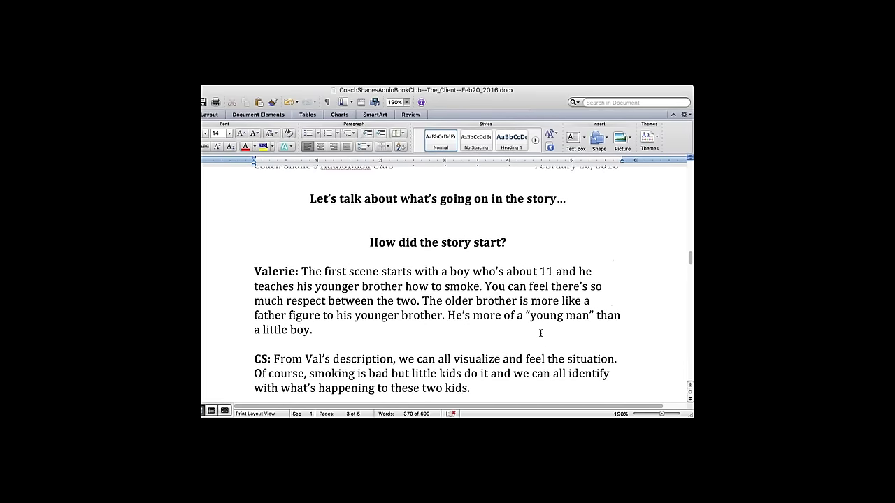
scroll(540, 333, down, 5)
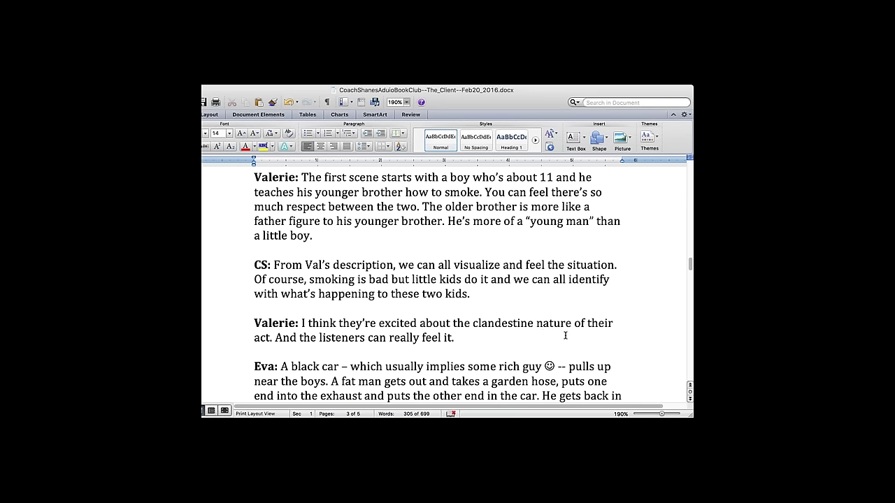
click(543, 293)
text(Their secret adventure is exciting f)
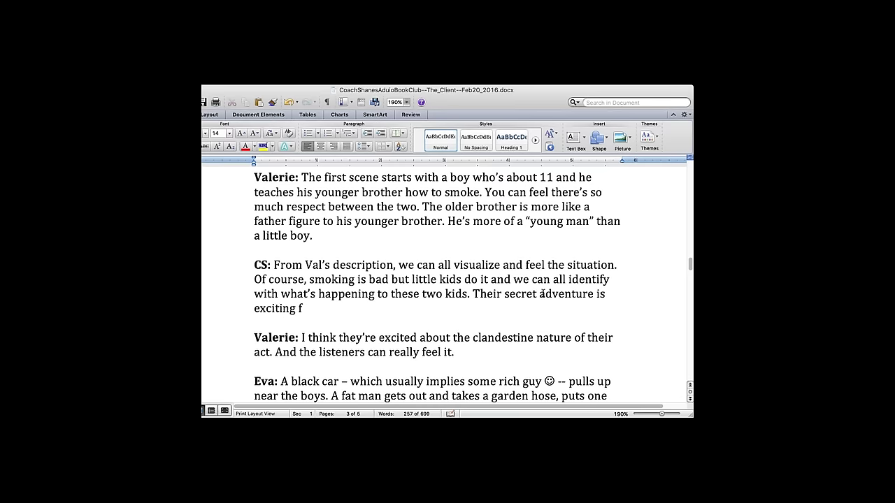
text(or them.)
scroll(542, 294, down, 5)
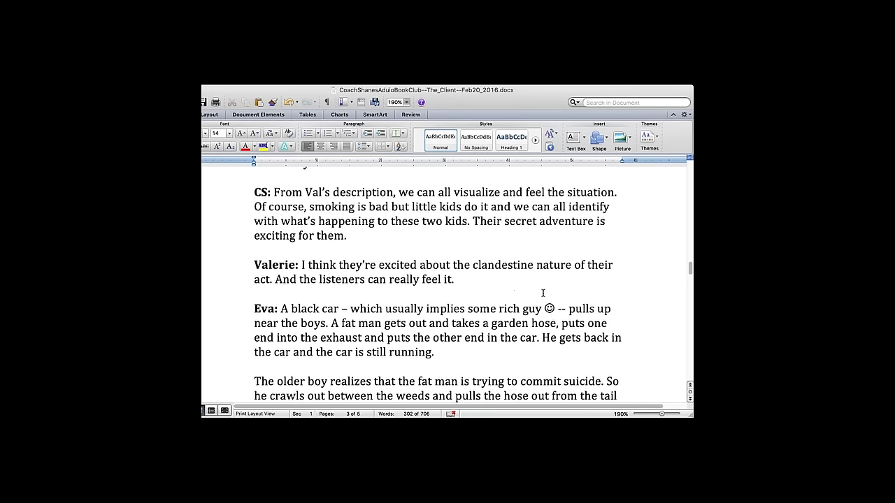
scroll(542, 293, down, 4)
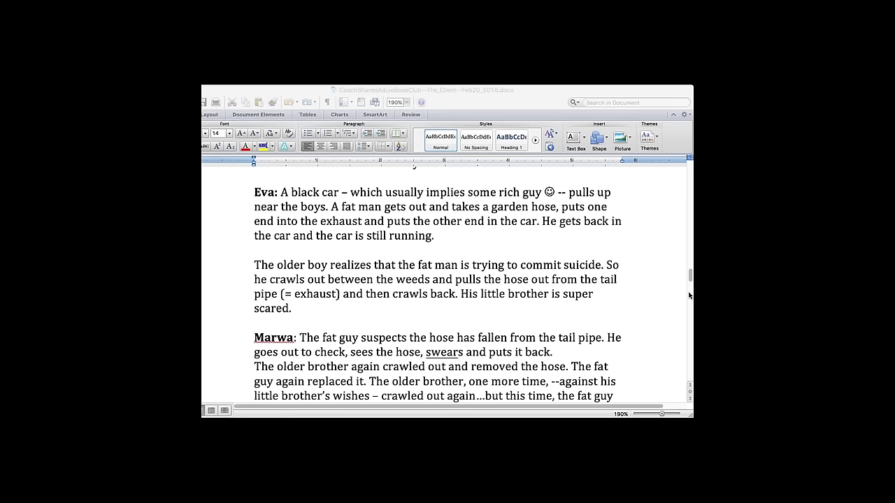
click(626, 363)
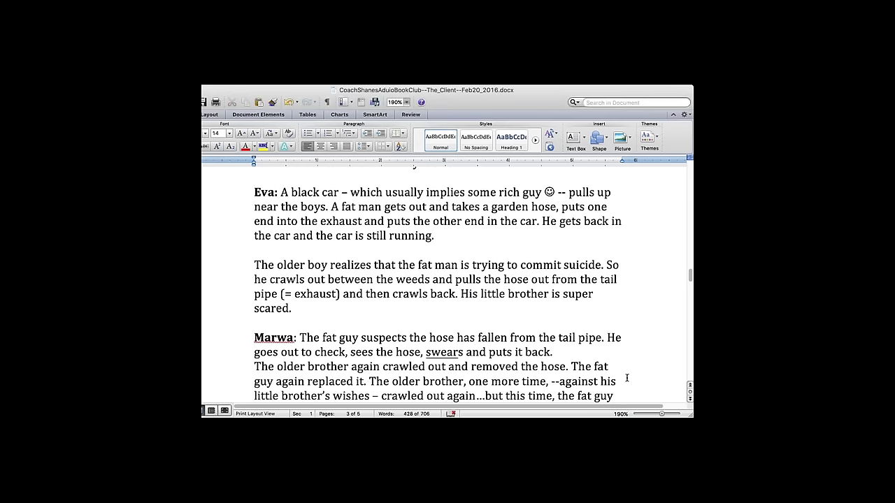
key(Down)
key(Down)
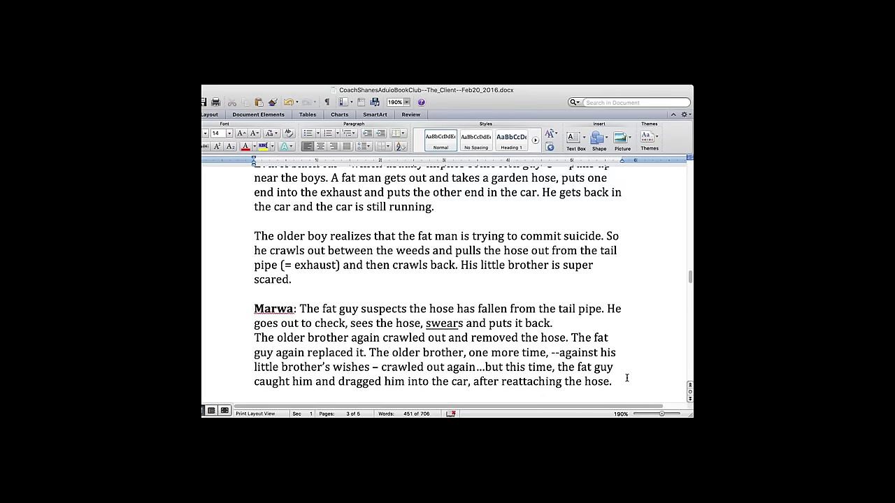
- Change the lowercase 'we're' to 'We're' in the quoted 'We're gonna die' on page 4
scroll(626, 378, down, 10)
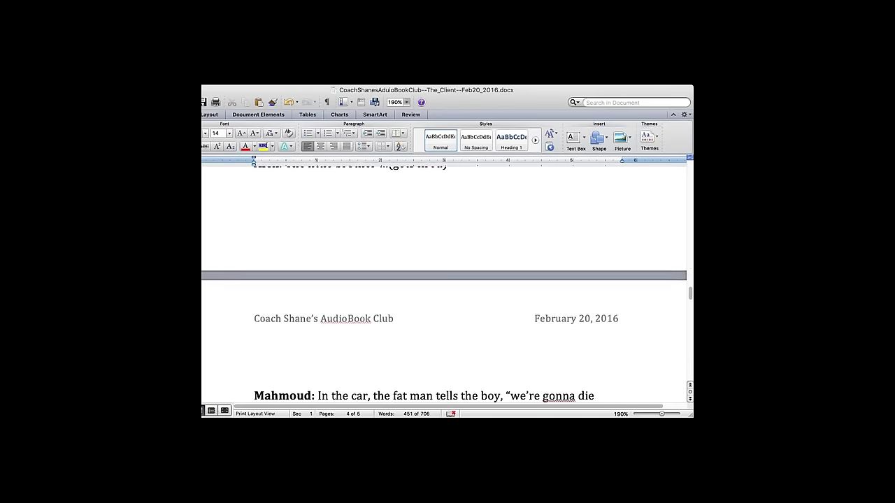
scroll(444, 283, down, 4)
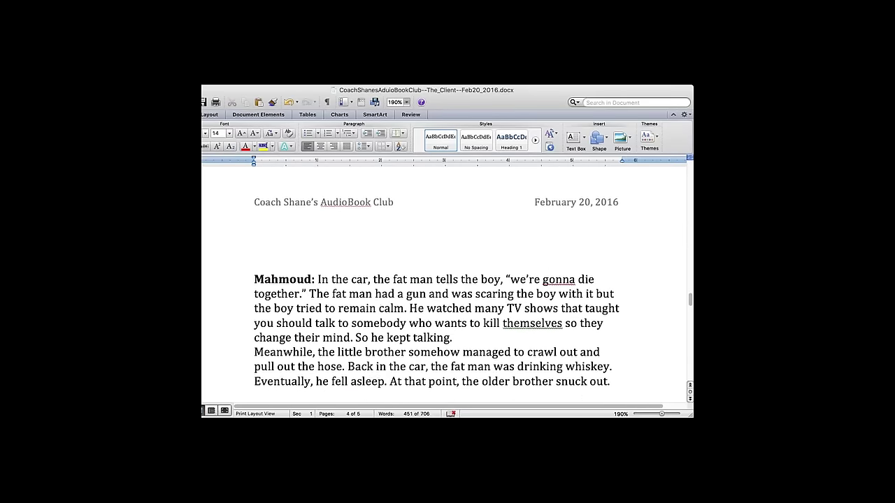
scroll(438, 282, down, 4)
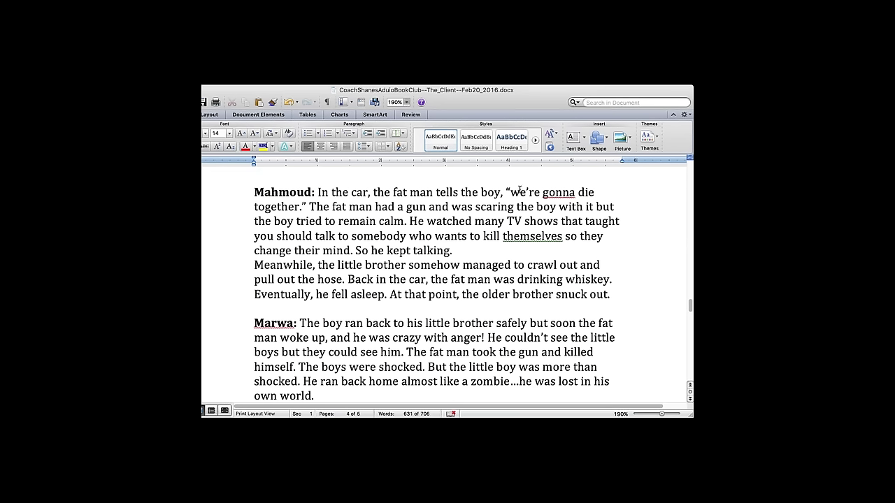
click(520, 193)
key(BackSpace)
text(W)
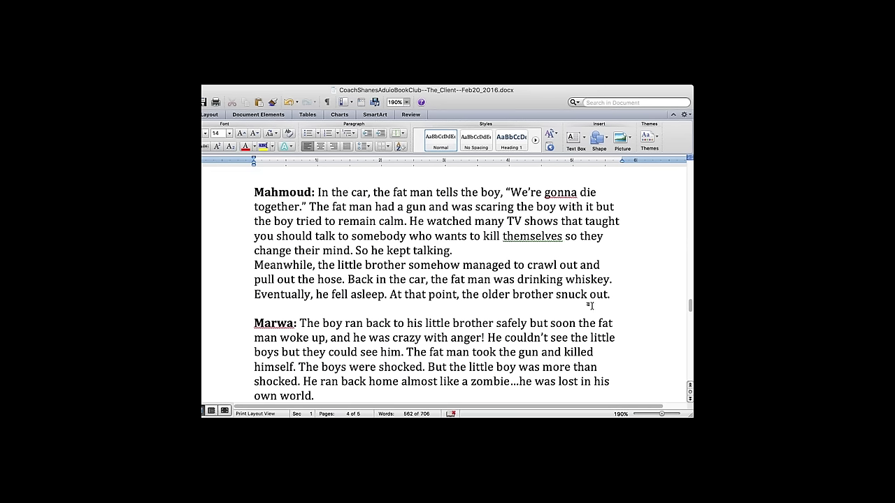
click(589, 334)
key(Down)
key(Down)
key(Down)
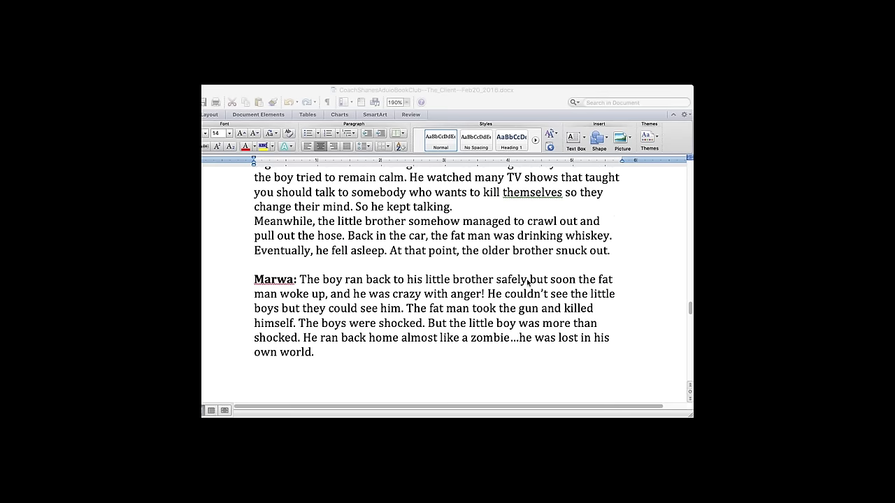
click(509, 353)
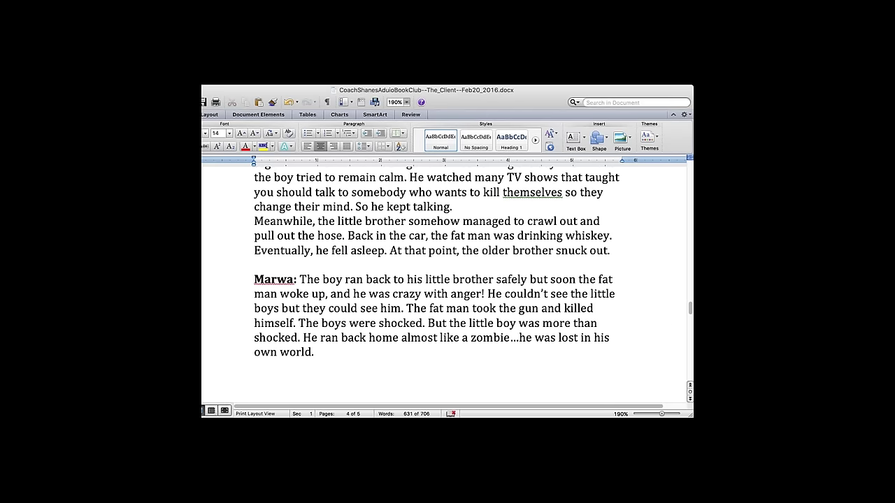
click(615, 346)
key(Down)
text(CS: I'll give youa very br)
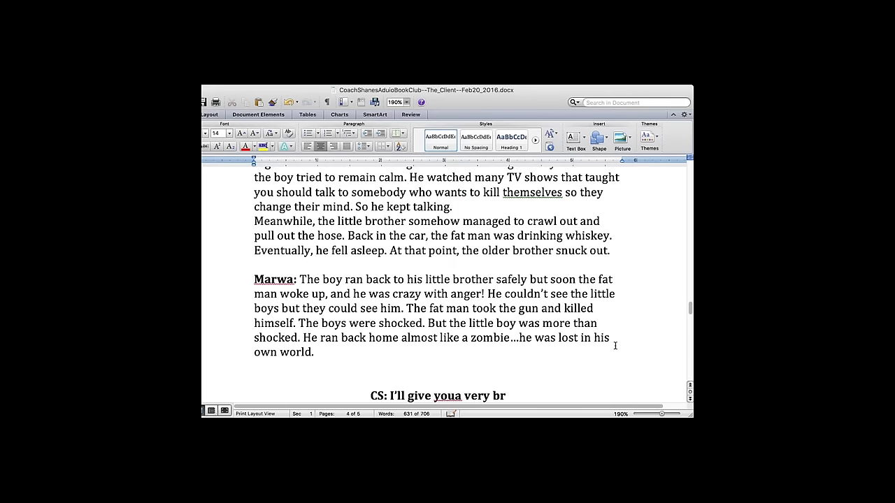
text(ief summary of)
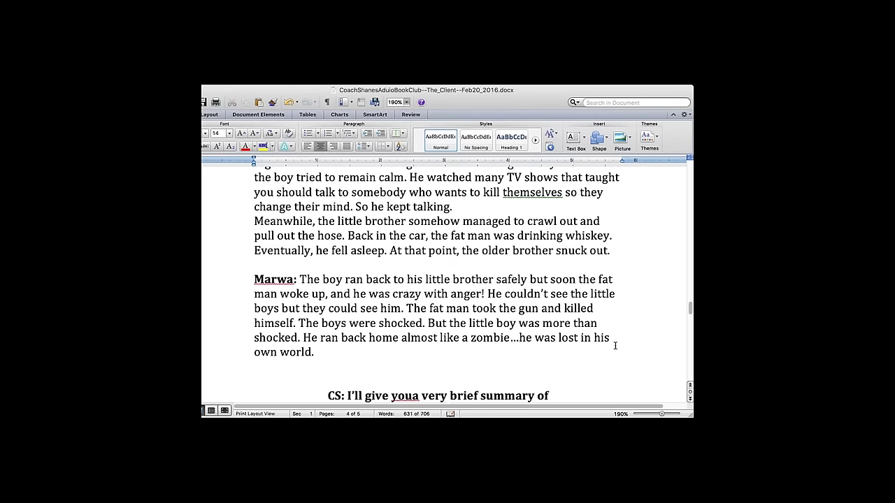
text( what happens next...)
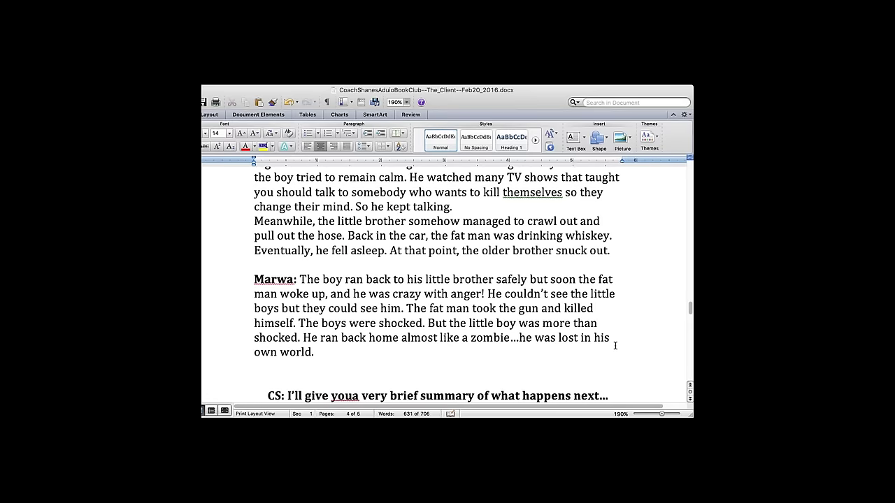
scroll(447, 348, down, 2)
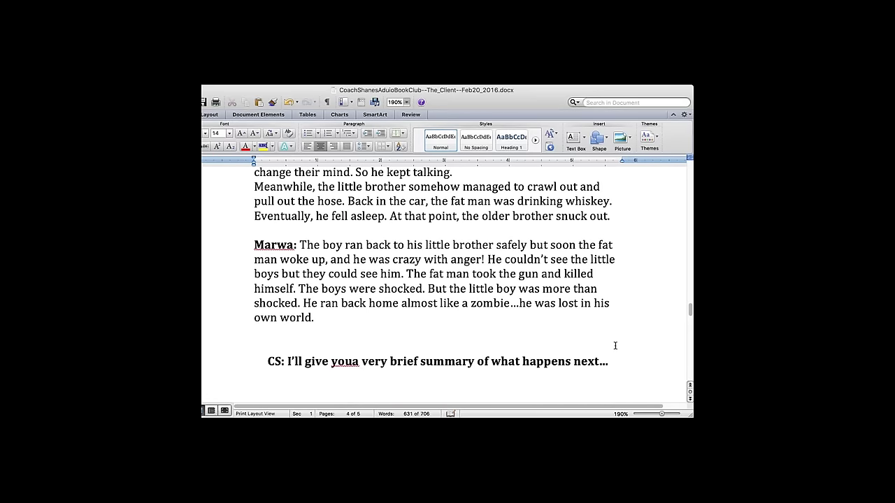
click(352, 362)
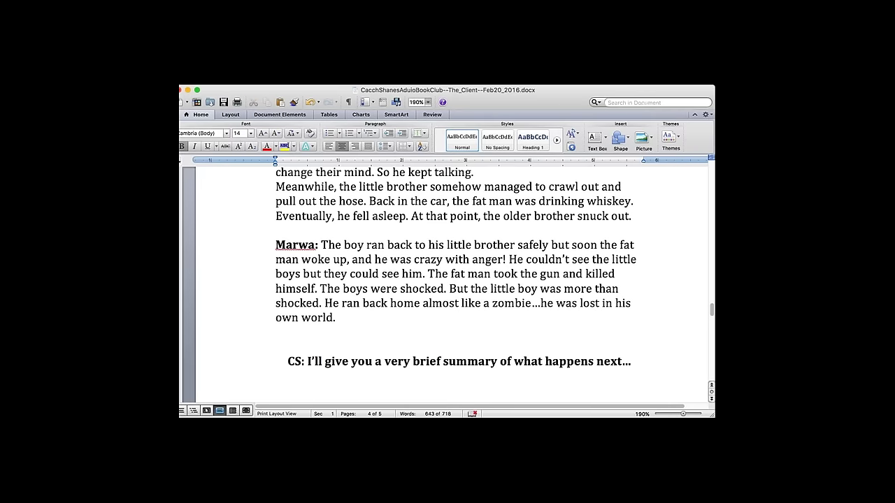
- Write the hospital sentence and precede it with 'The older brother calls the police and tells them about the suicide.'
text(Eventually t)
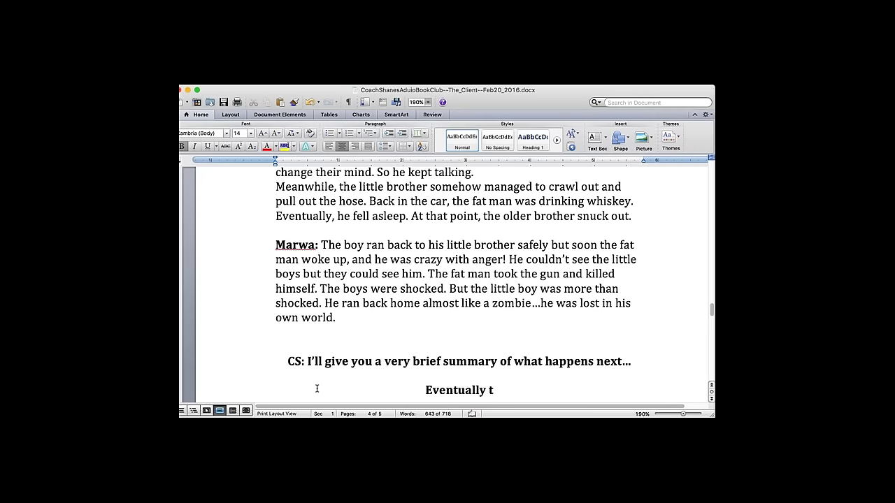
text(hey have to tak)
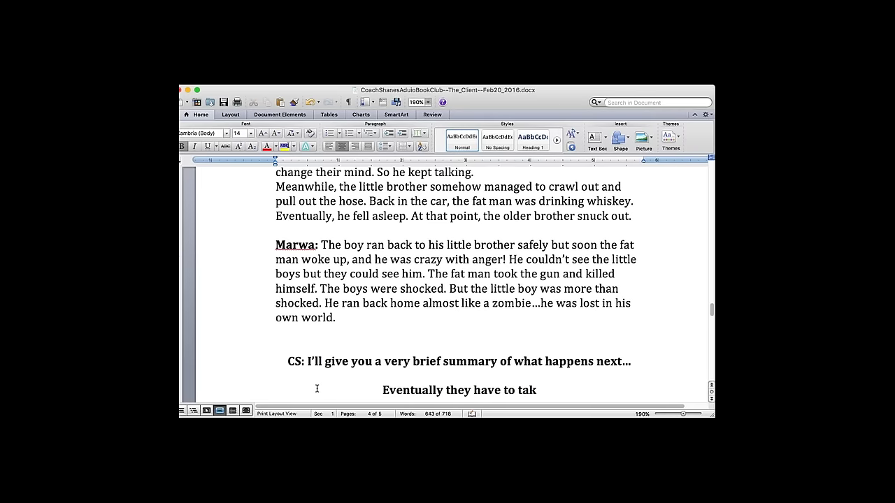
text(e the little brother)
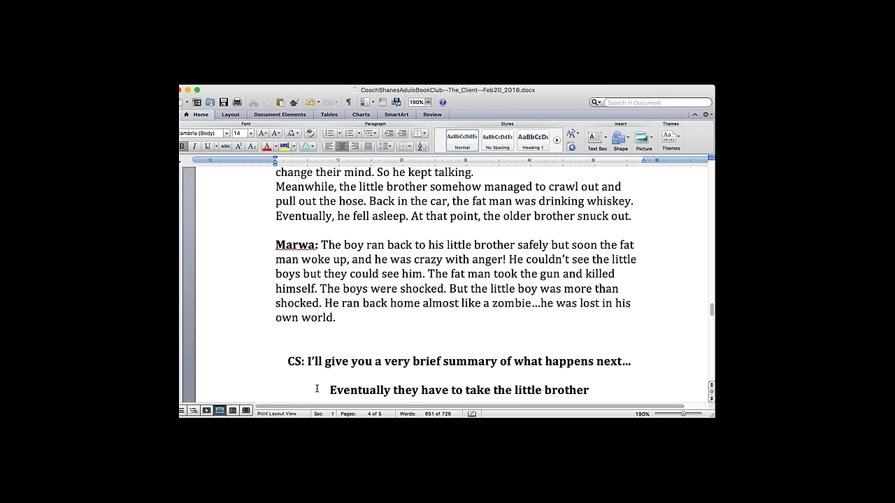
text( toa)
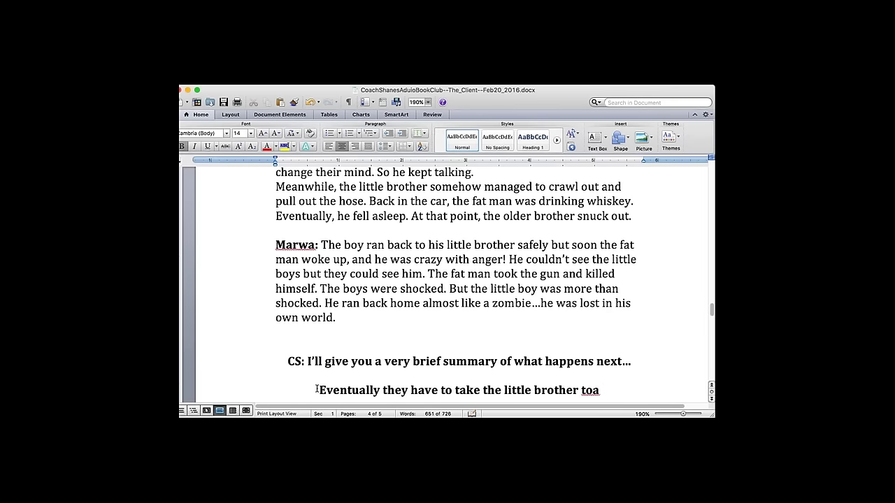
text(  hospital.)
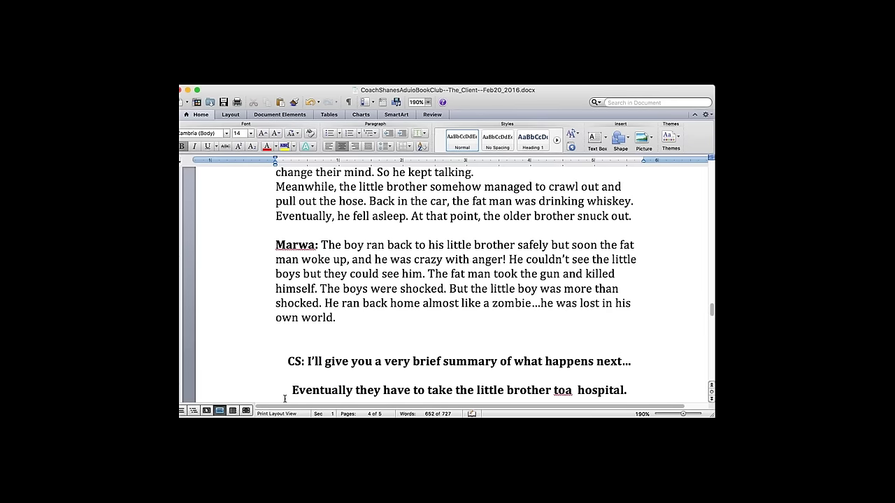
click(563, 389)
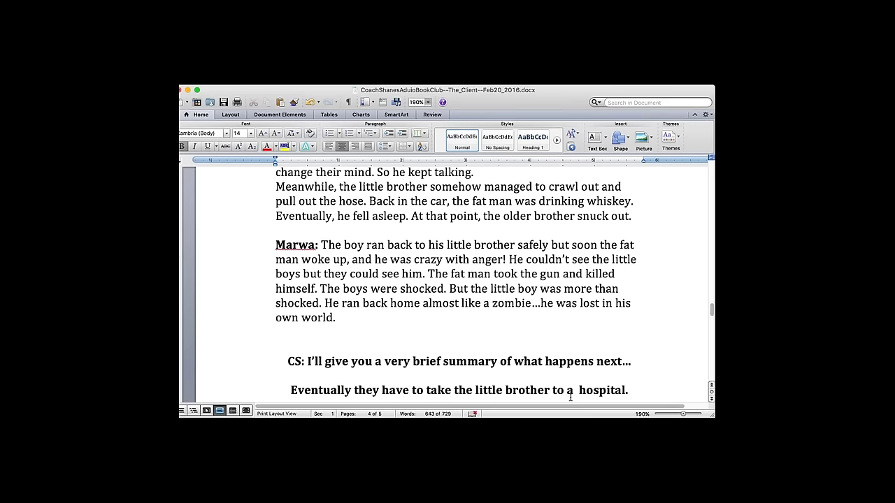
click(632, 386)
text(The oler br)
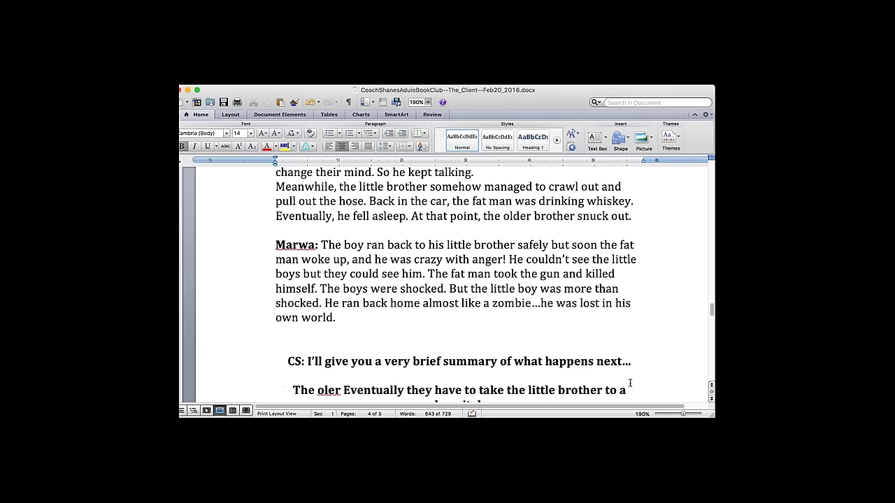
text(other)
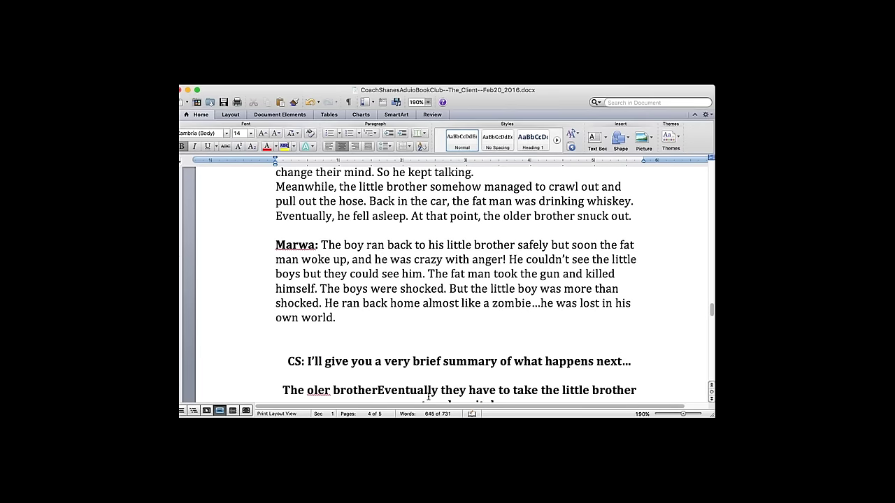
text( calls the police)
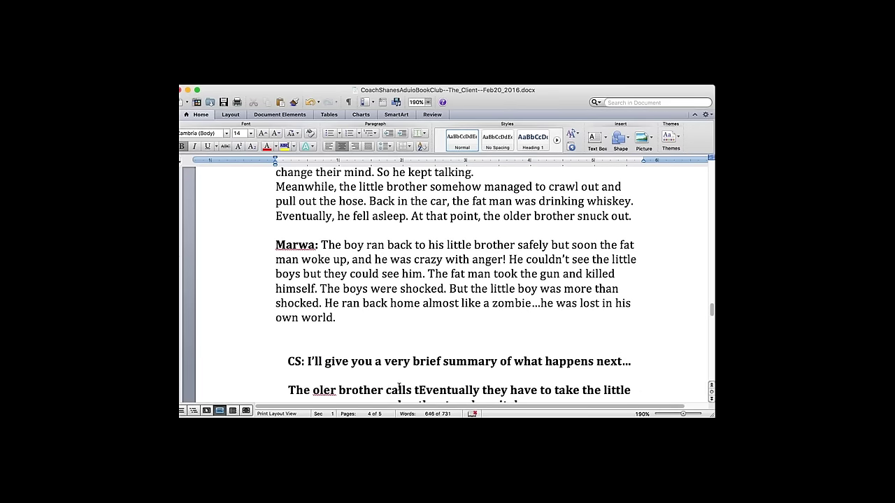
text( and tells them about the suicide.)
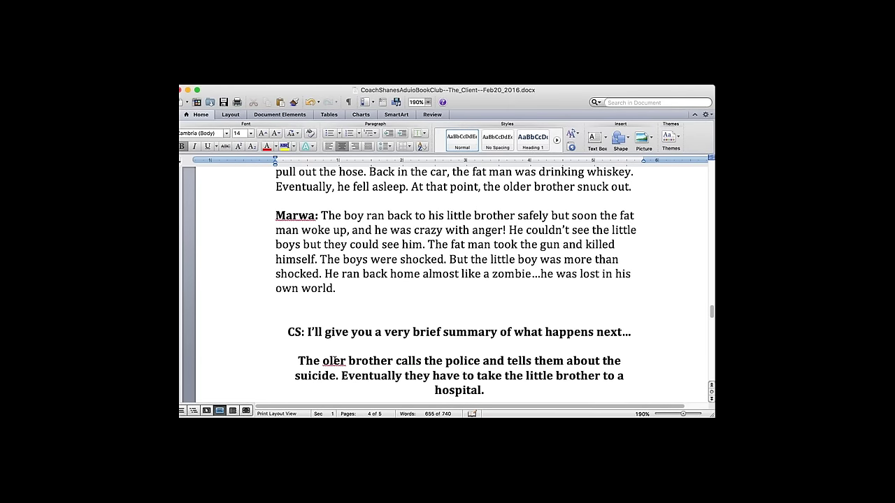
click(333, 361)
text(d)
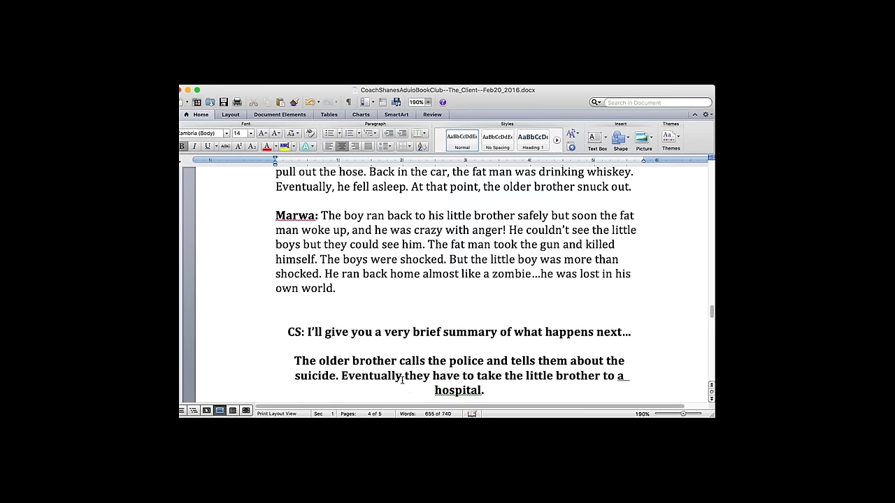
- Prefix 'His little brother isn't getting better and eventually…' and change 'to a hospital' to 'to the hospital'
click(342, 376)
text(His lit)
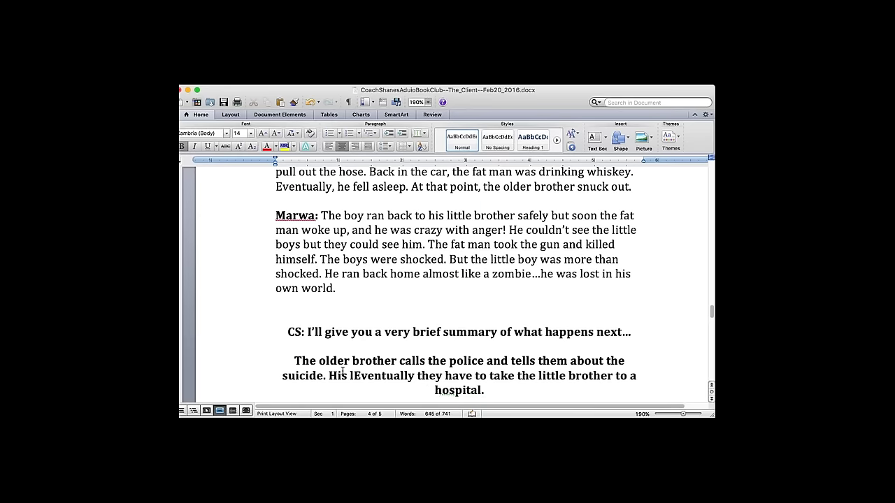
text(tle)
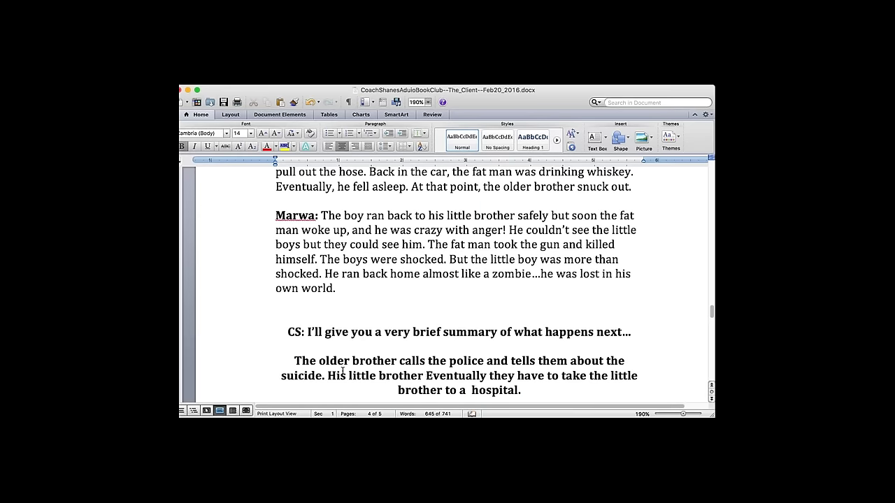
text( brother isn't getting bet)
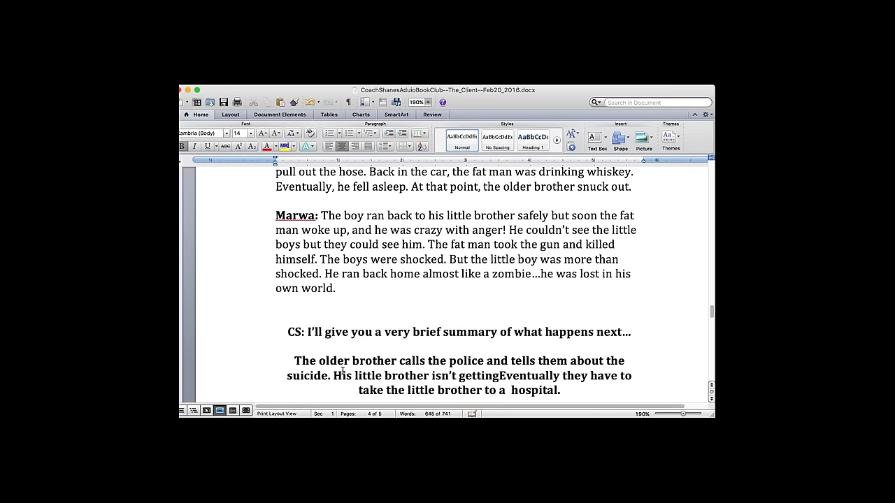
text(ter )
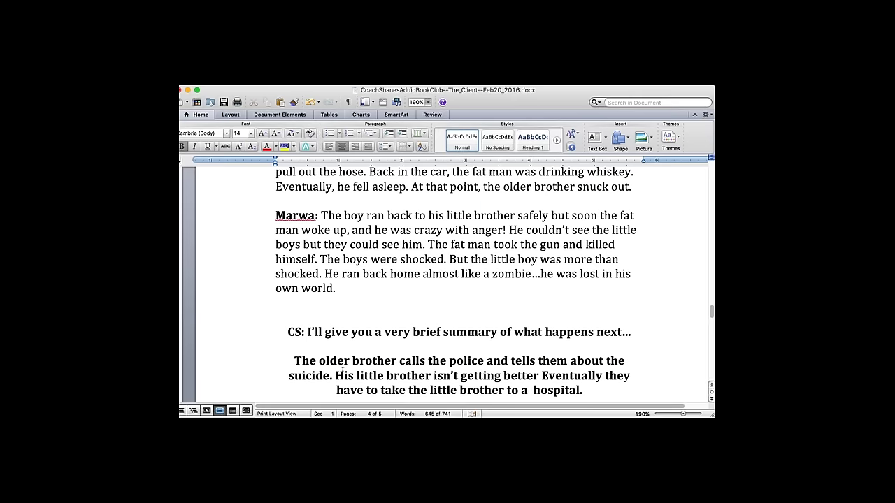
text(and)
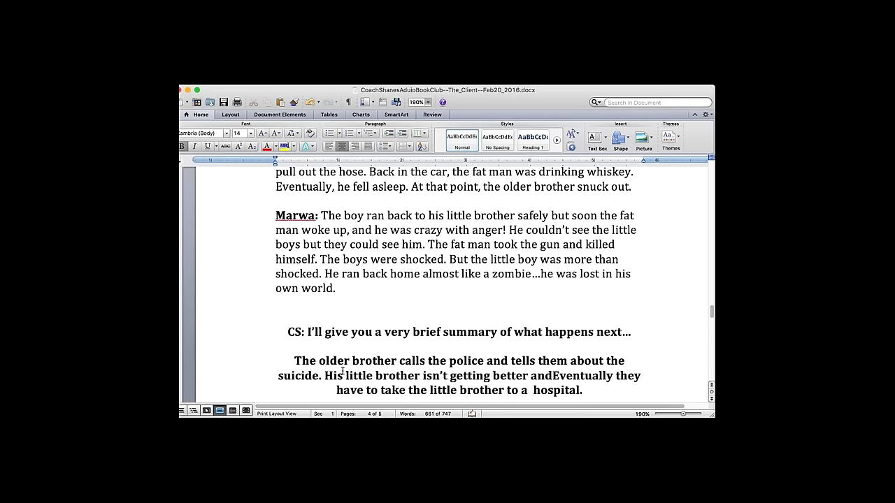
key(Delete)
text(e)
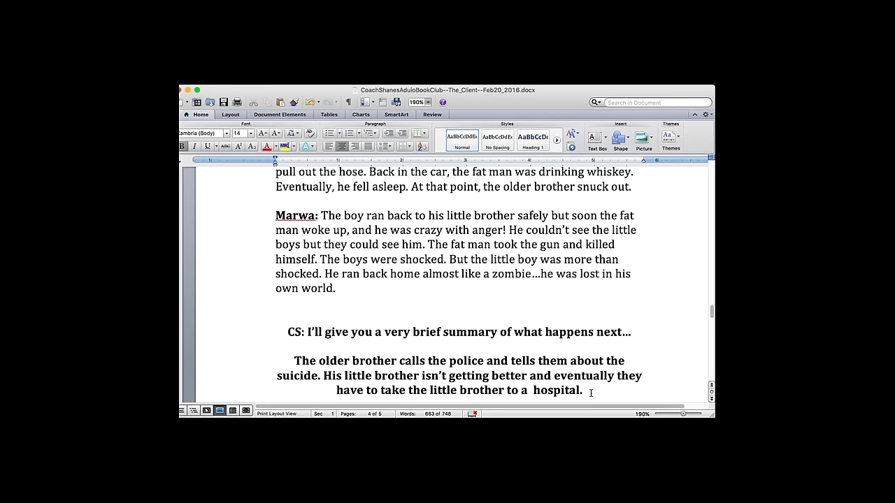
click(536, 389)
key(Delete)
key(Delete)
key(BackSpace)
text(the)
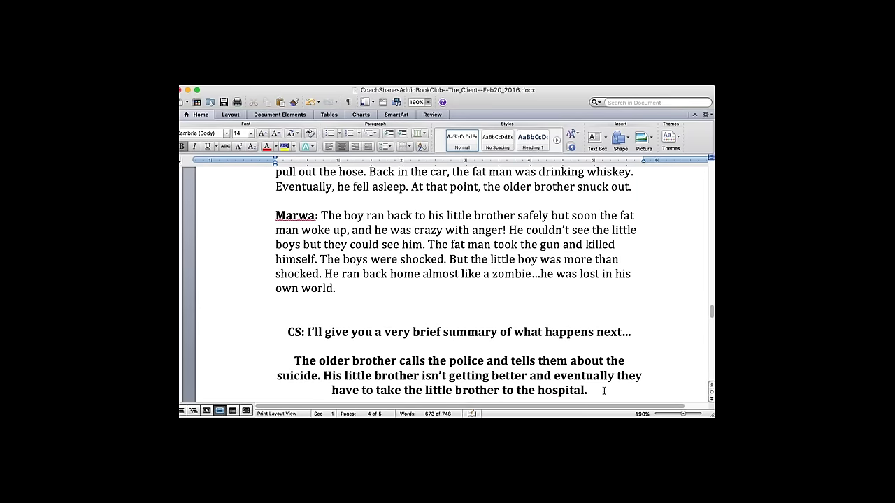
- Insert one empty line after 'feel it.' on page 3 and one above the CS line on page 4
scroll(604, 391, down, 2)
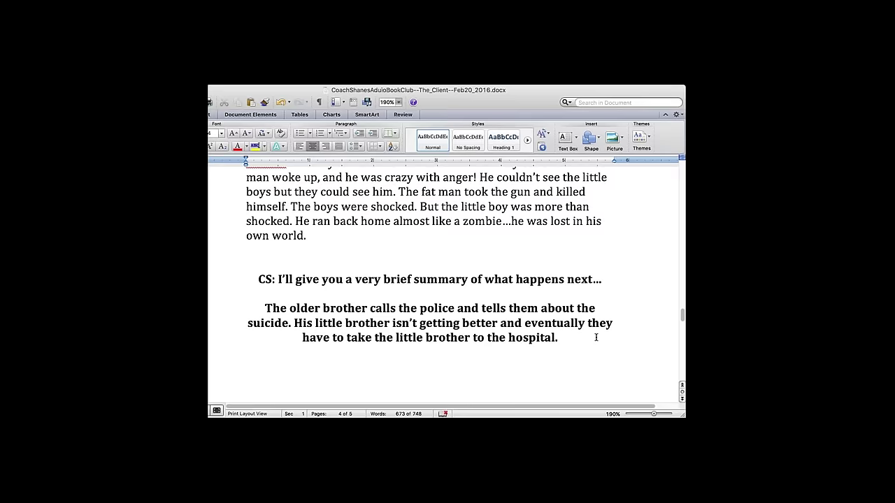
scroll(596, 338, up, 20)
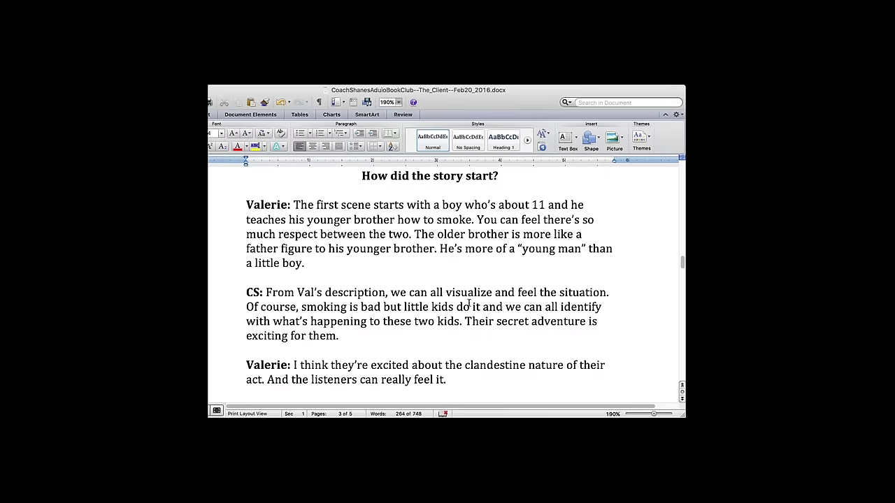
click(465, 380)
scroll(465, 378, down, 3)
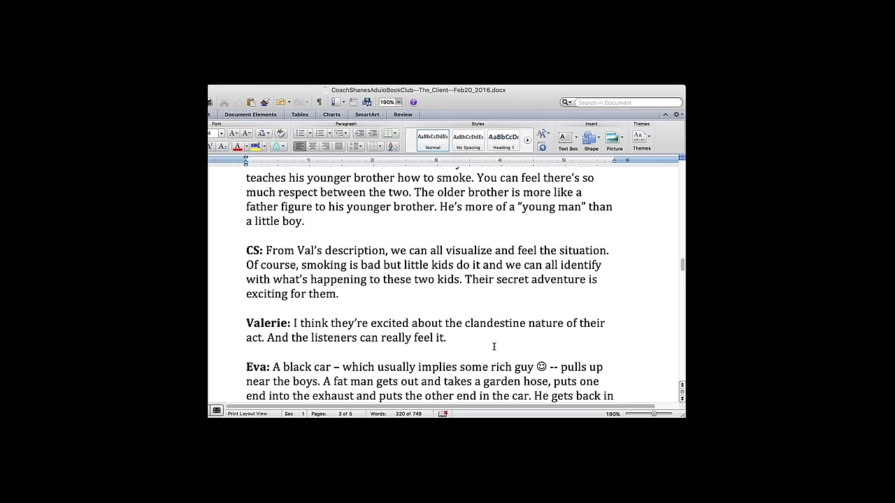
key(Return)
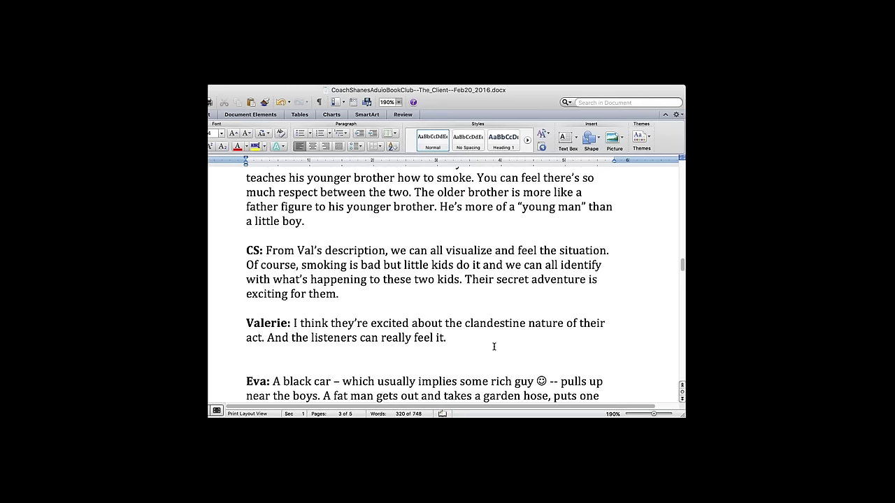
key(Page_Down)
key(Page_Down)
key(Page_Down)
key(Page_Down)
key(Page_Down)
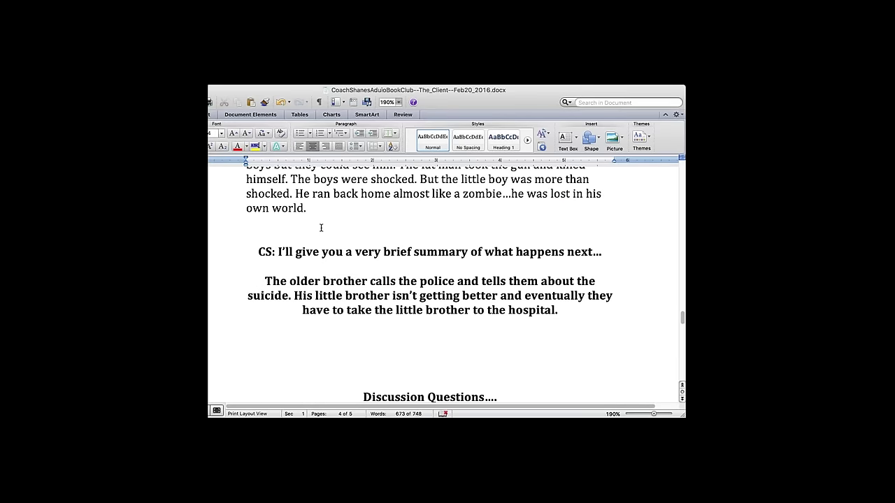
key(Return)
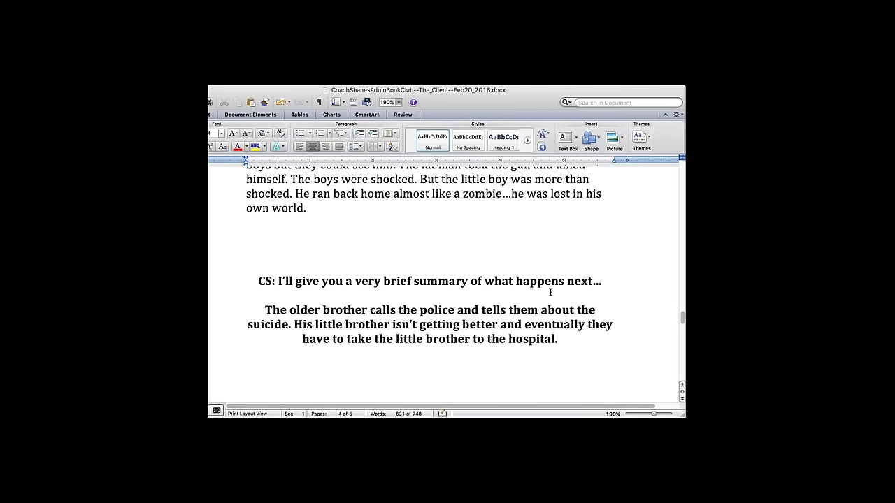
key(Return)
key(Return)
text(Before we)
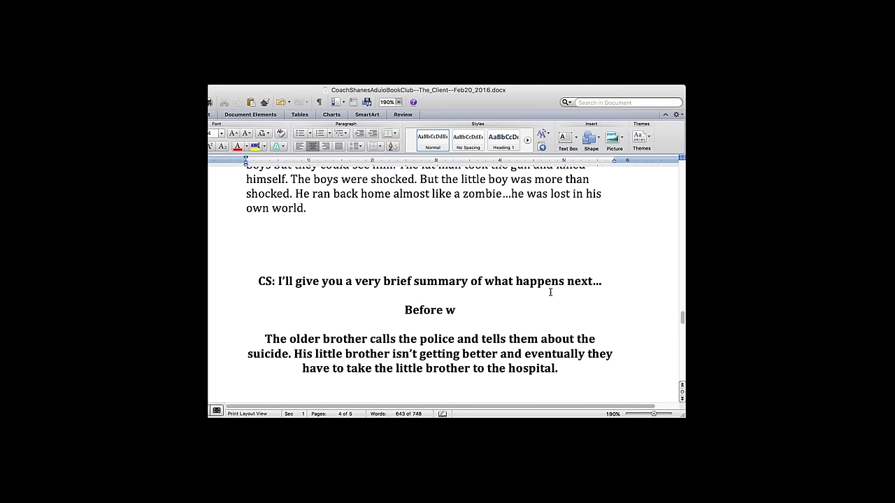
key(BackSpace)
key(BackSpace)
key(BackSpace)
text(I be)
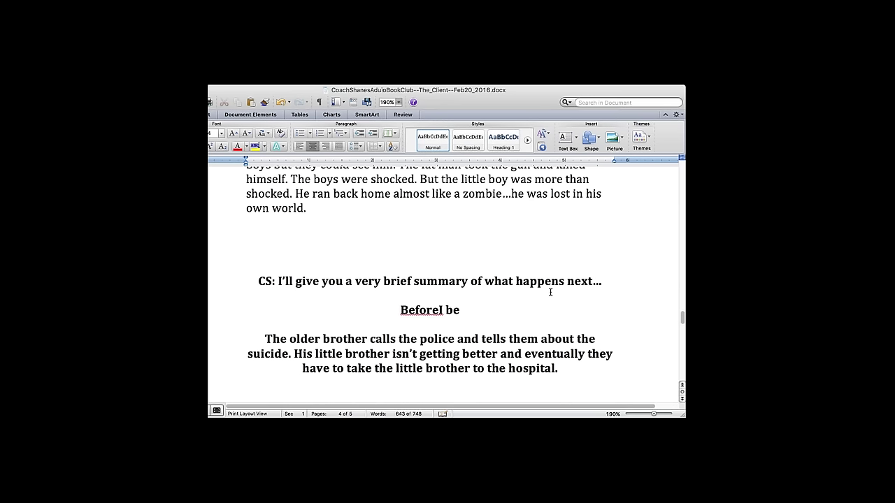
text(gin let me)
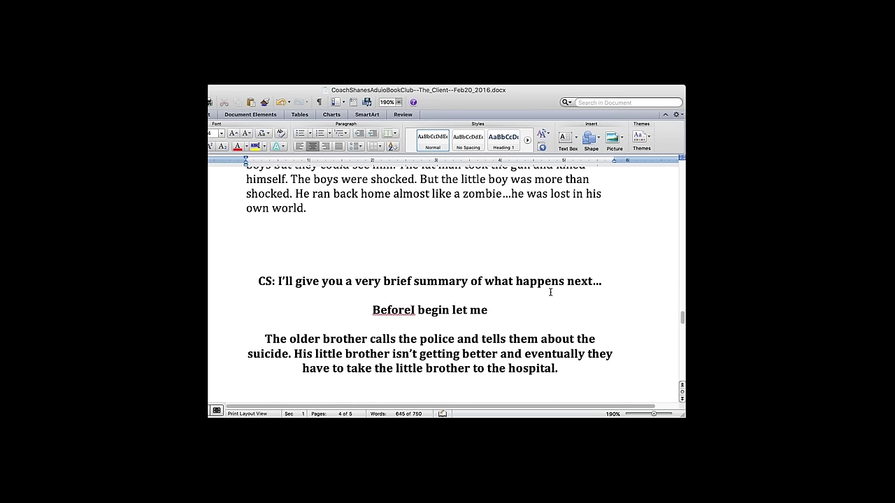
text( remind you)
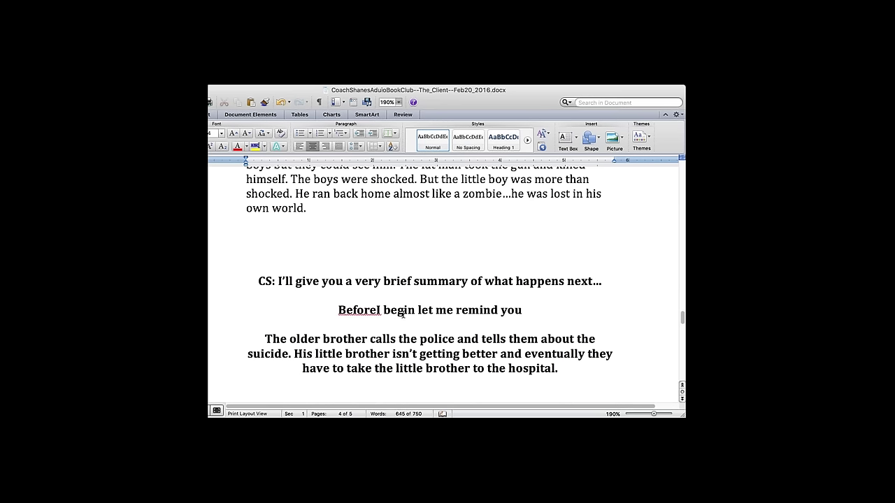
click(378, 310)
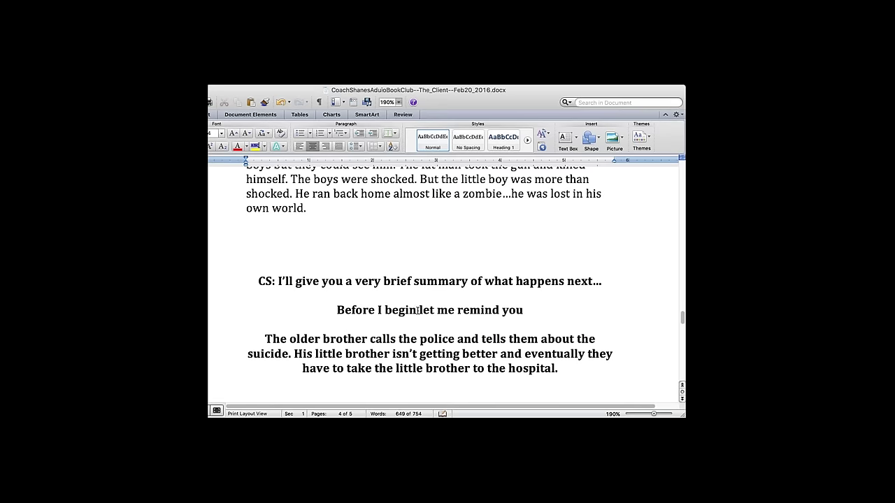
click(418, 310)
text(,)
click(558, 305)
text(wtha)
key(BackSpace)
key(BackSpace)
key(BackSpace)
text(hat the fat man told the l)
key(BackSpace)
text(older brother i)
text(n the car...)
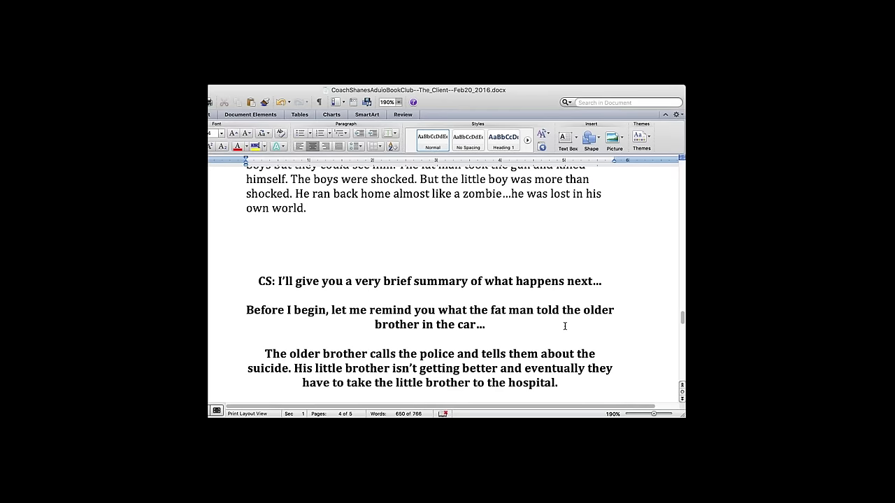
text(about)
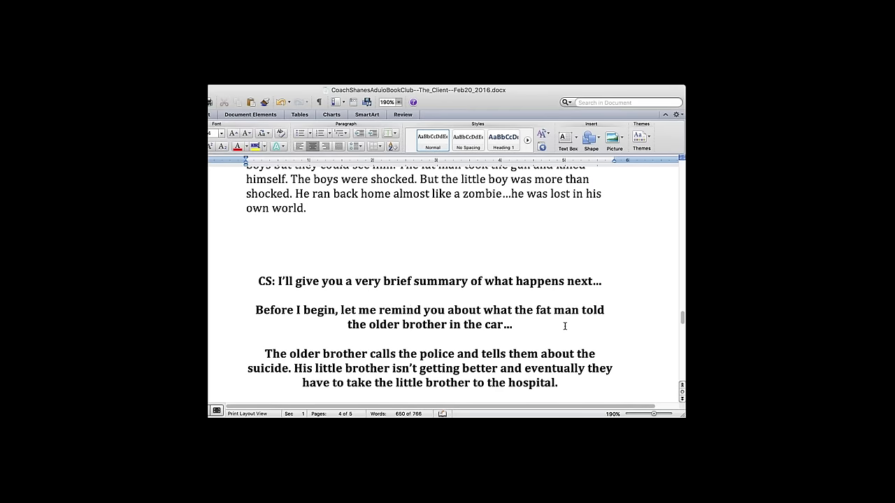
drag(522, 323, 282, 301)
click(531, 336)
key(Return)
key(Return)
text(I have the o)
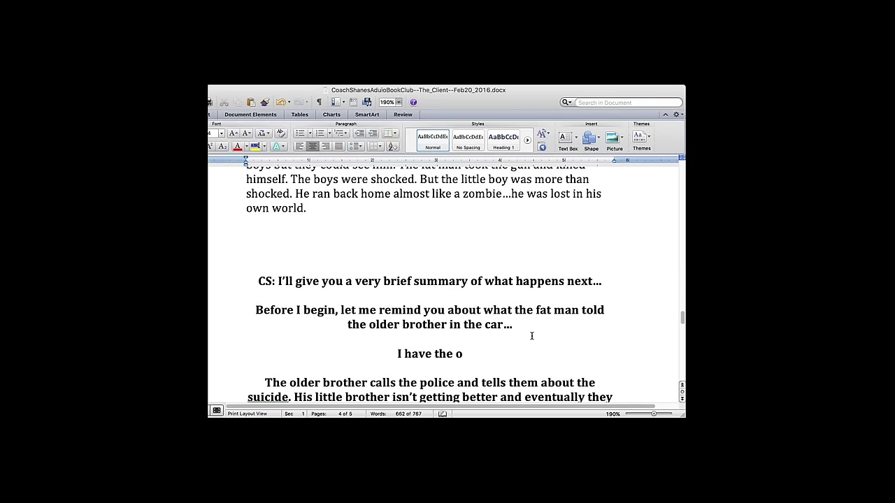
key(BackSpace)
text(power mwaahahah)
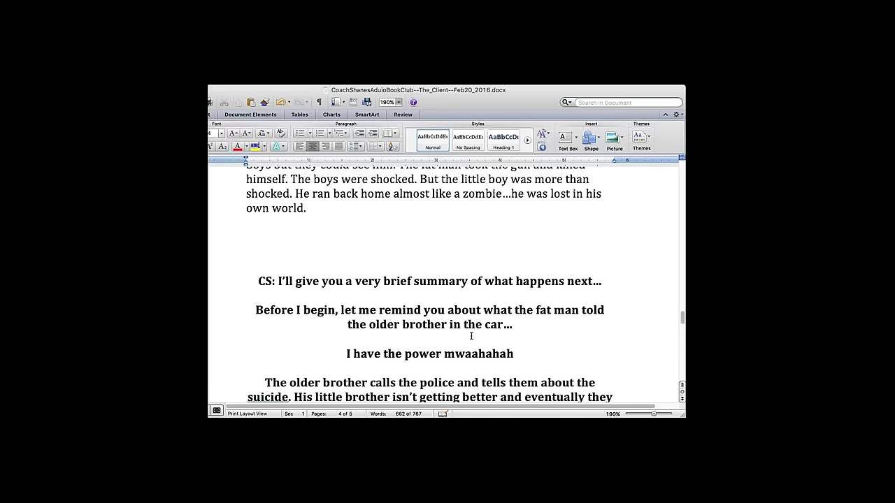
drag(349, 354, 580, 358)
key(BackSpace)
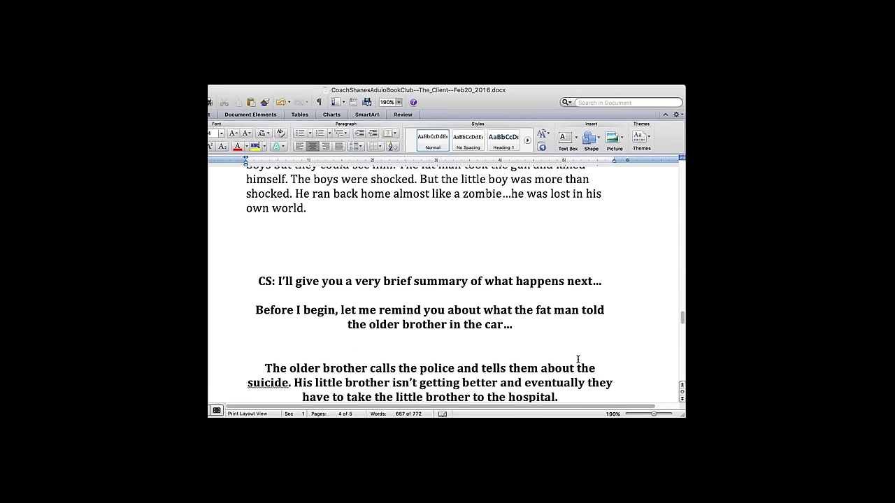
drag(545, 328, 327, 326)
- Move the 'Before I begin' paragraph above the CS summary line
click(258, 313)
shift+click(510, 329)
key(BackSpace)
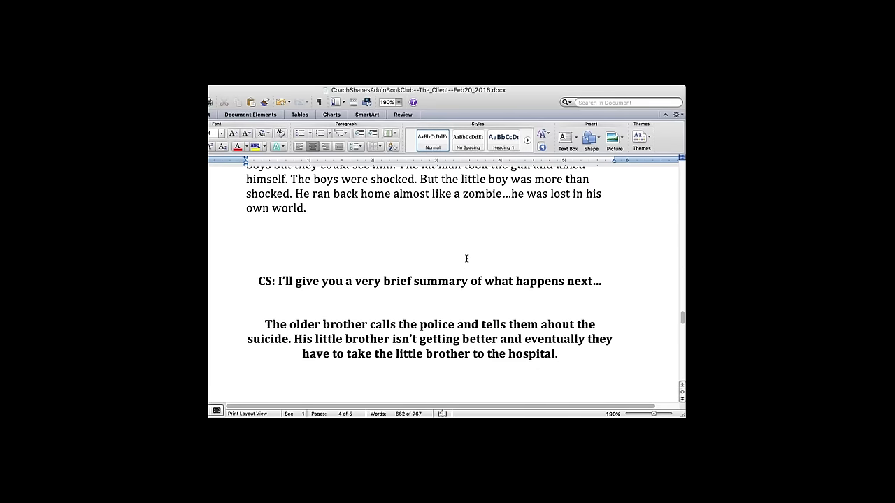
key(super+z)
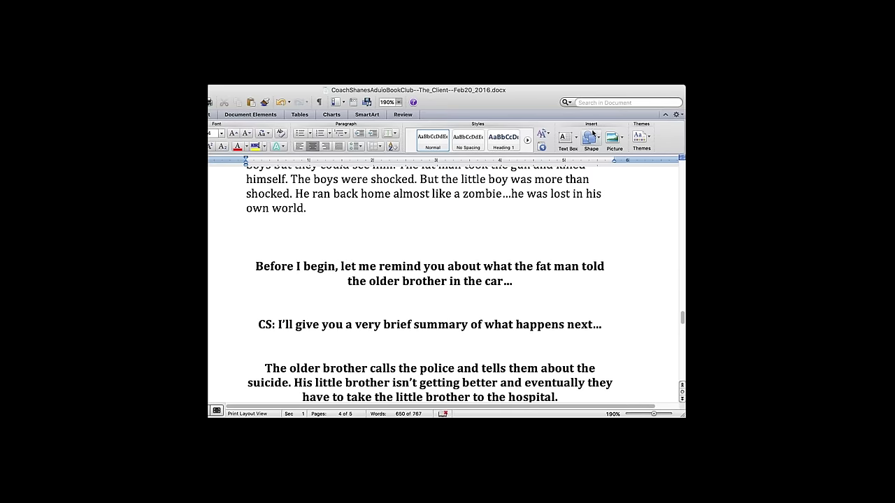
scroll(614, 347, down, 2)
- Rewrite it as a 'Val:' note starting 'While in the car,' and ending 'why he wanted to kill himself.'
click(256, 236)
text(Val:)
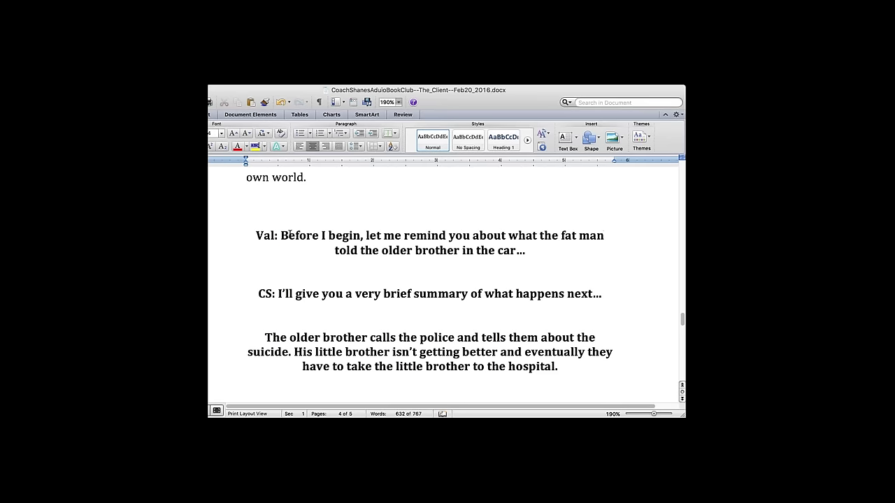
drag(369, 235, 280, 235)
text(L)
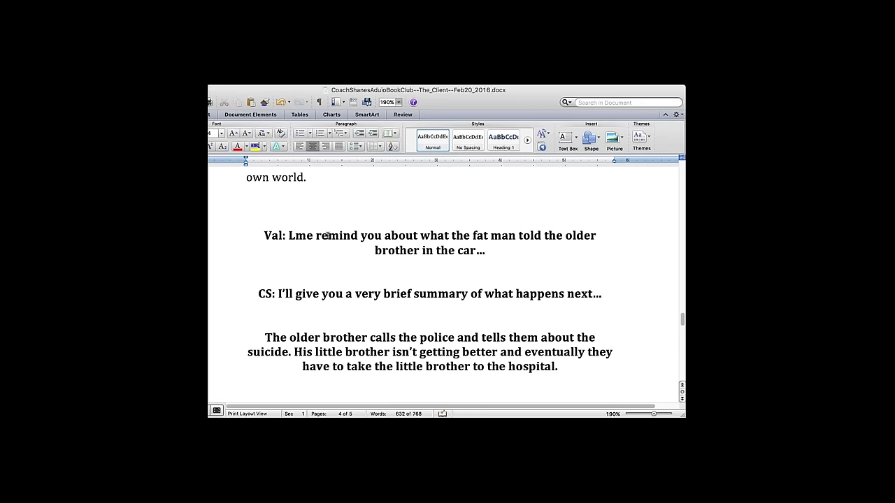
drag(454, 236, 288, 236)
key(BackSpace)
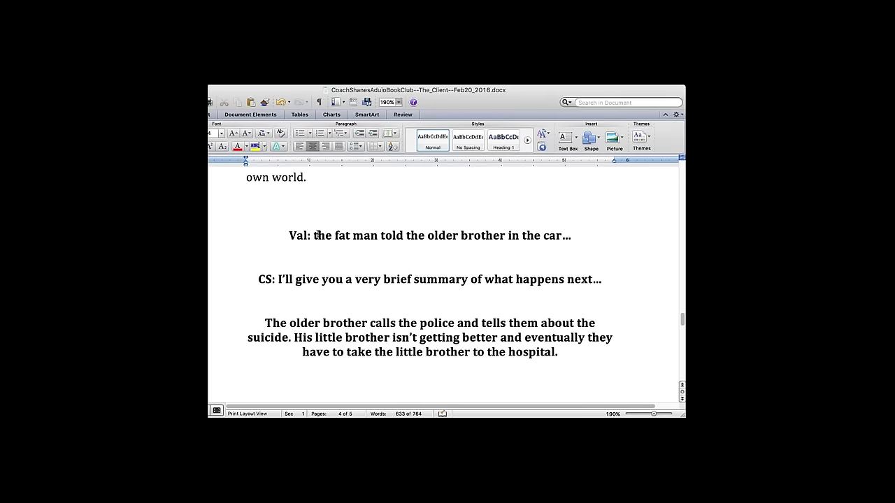
text(While in the car, T)
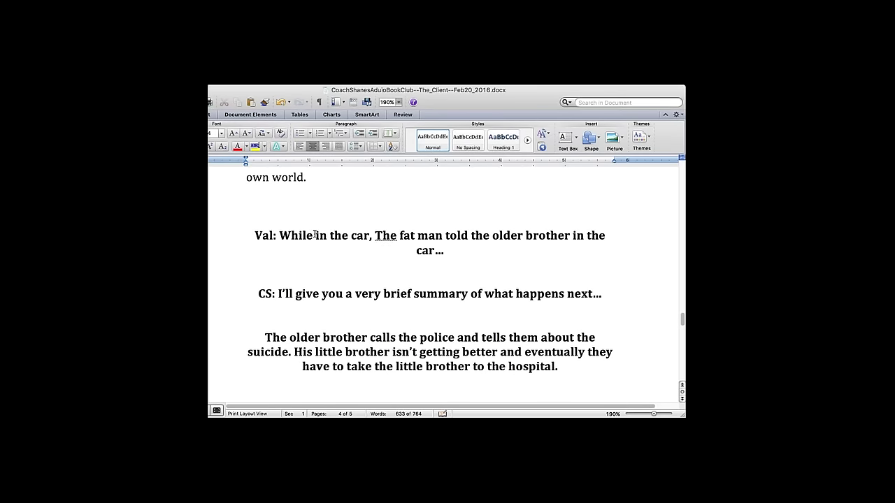
click(378, 244)
click(373, 254)
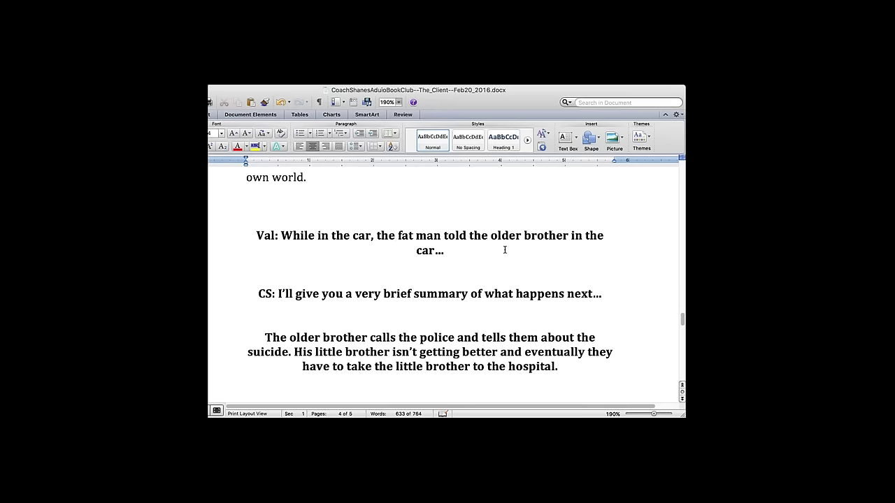
drag(569, 237, 445, 250)
key(BackSpace)
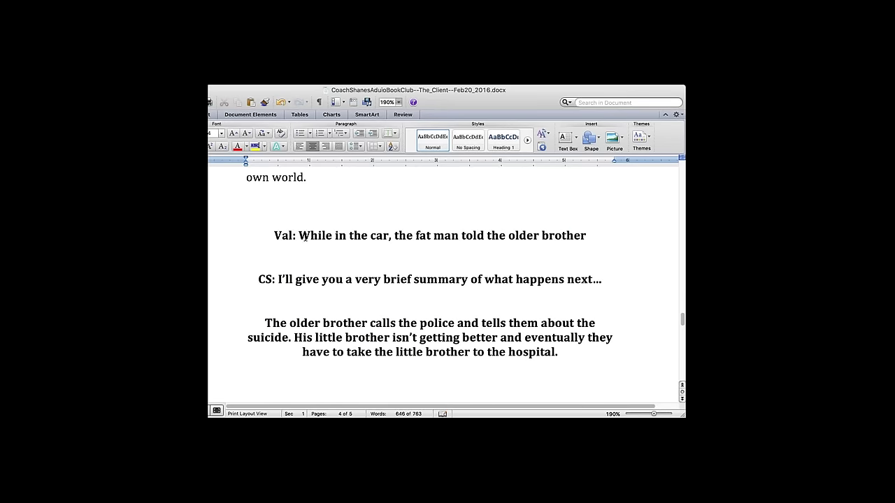
text(why h)
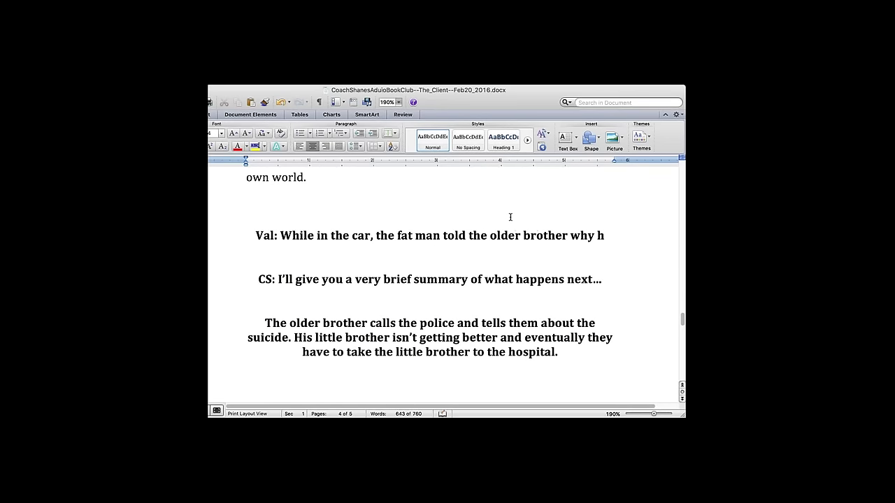
text(e wanted to ki)
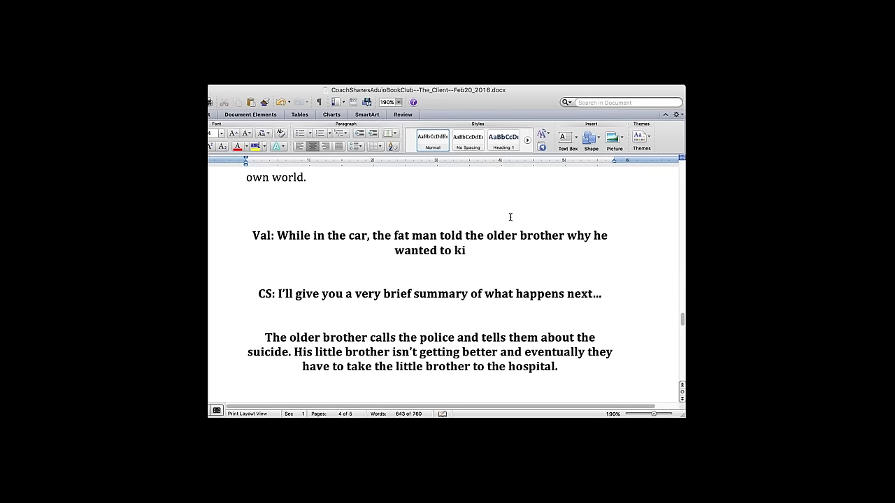
text(ll himself.)
- Add 'We the listener can assume the fat man felt relieved to be able to talk about his trouble.'
drag(277, 236, 499, 261)
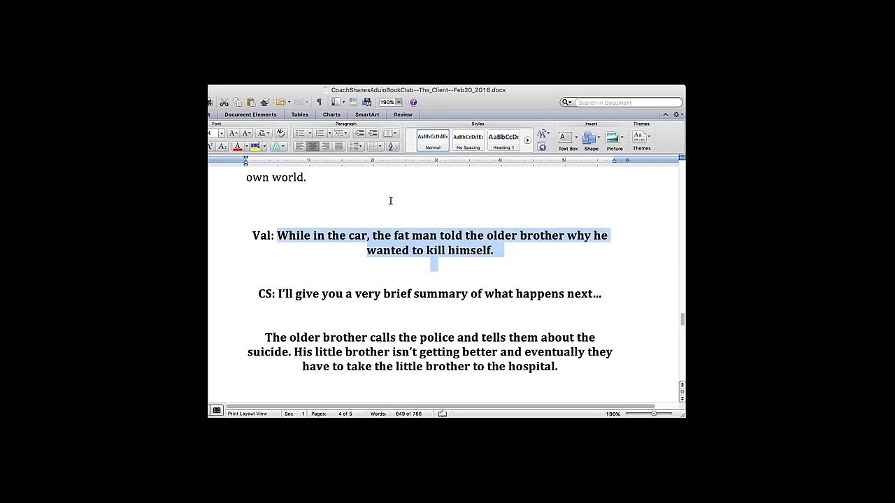
click(451, 236)
text(We the l)
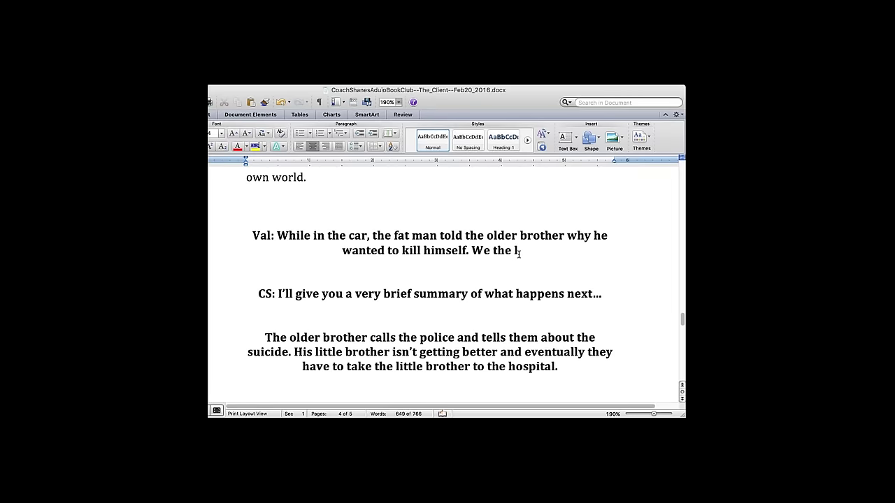
text(istener)
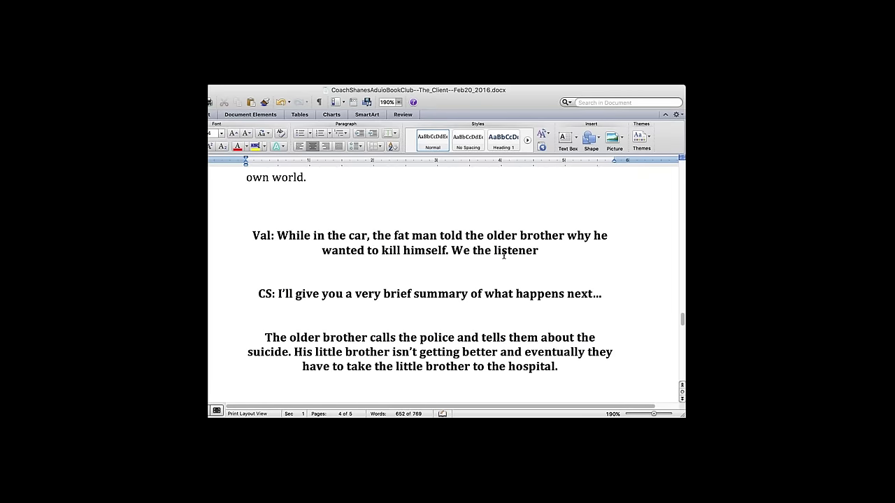
text( can assume)
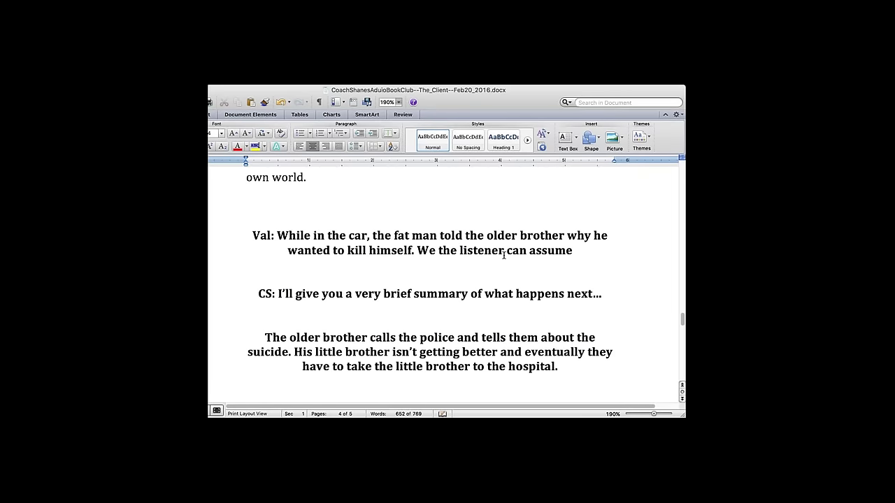
text( the fat man fel)
text(t relieved)
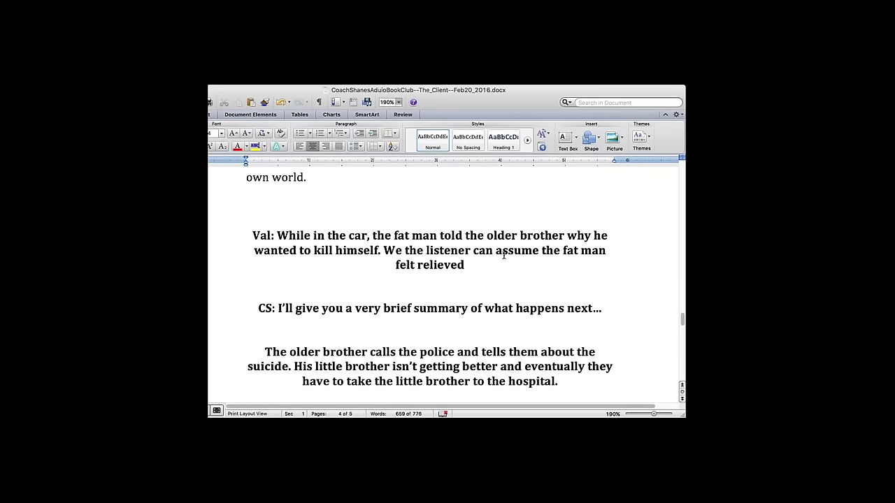
text( to be able to t)
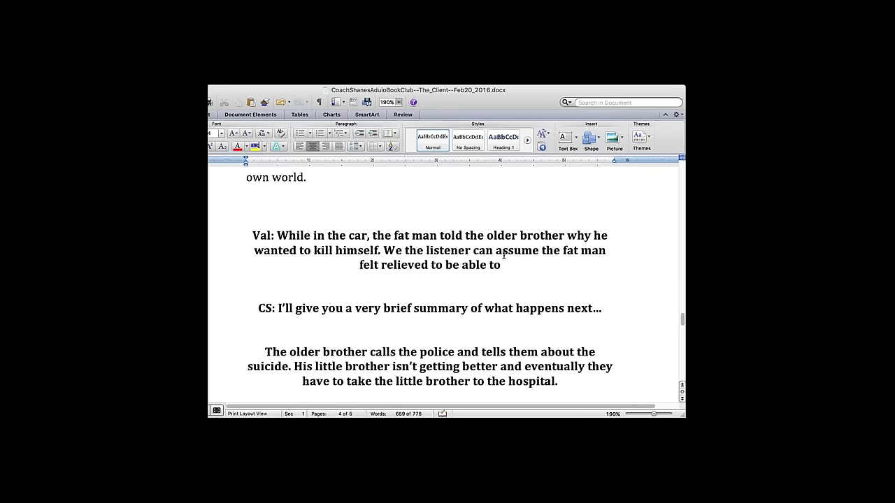
text(alk about his tru)
key(BackSpace)
text(ouble.)
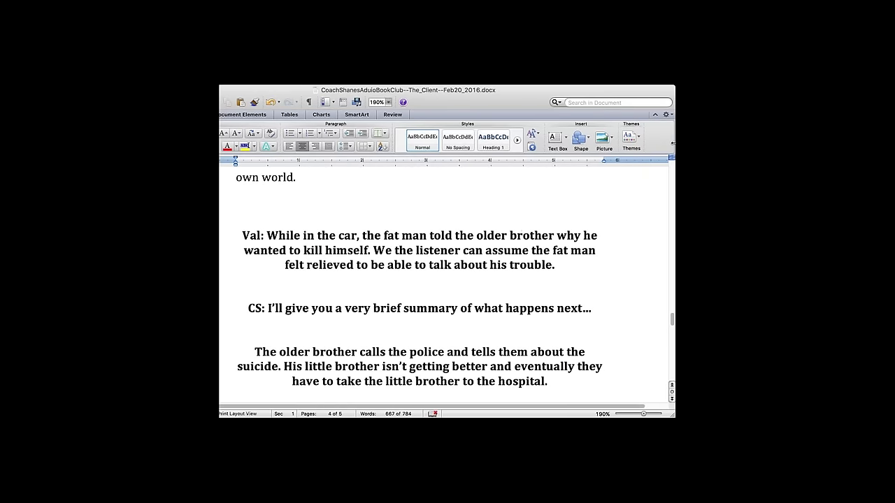
- Maximise the Word window and unbold the first speaker's comment
drag(673, 144, 661, 143)
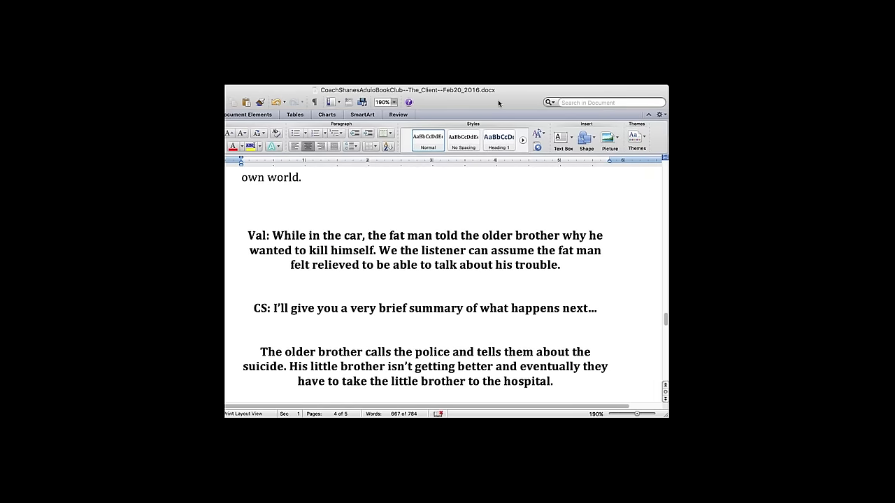
double_click(498, 103)
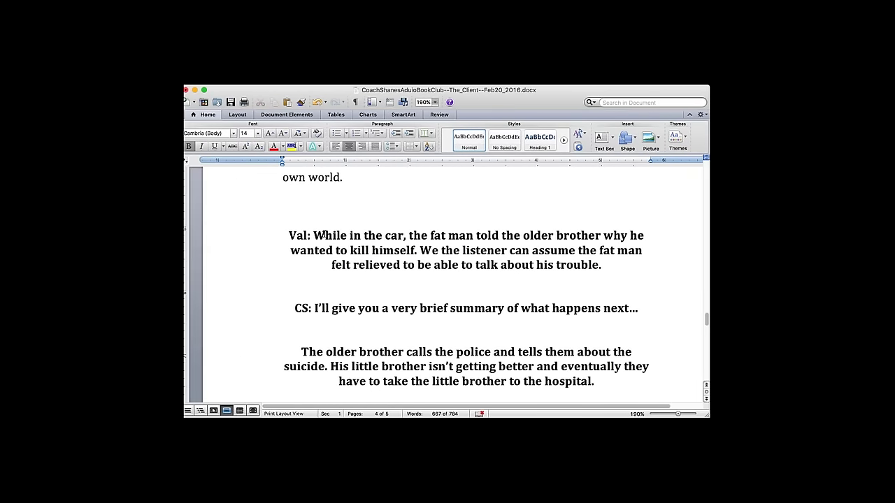
drag(313, 236, 471, 279)
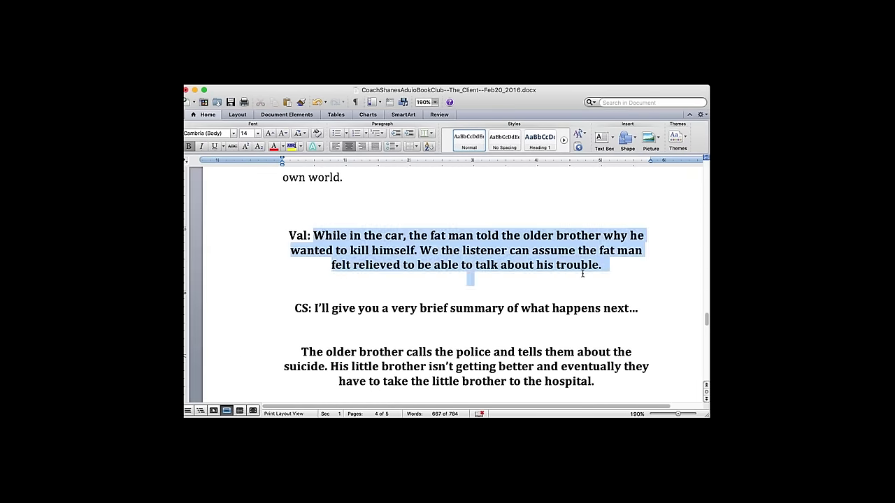
click(189, 146)
click(302, 240)
click(320, 236)
text(erie)
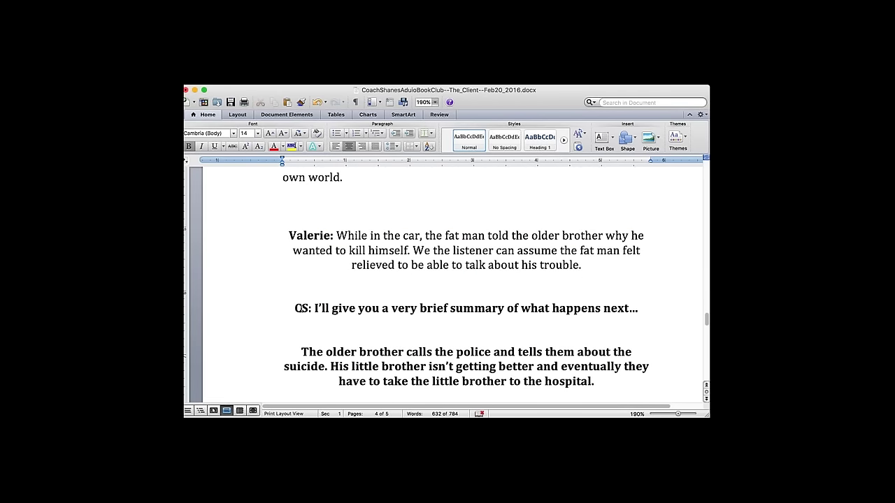
drag(314, 309, 471, 321)
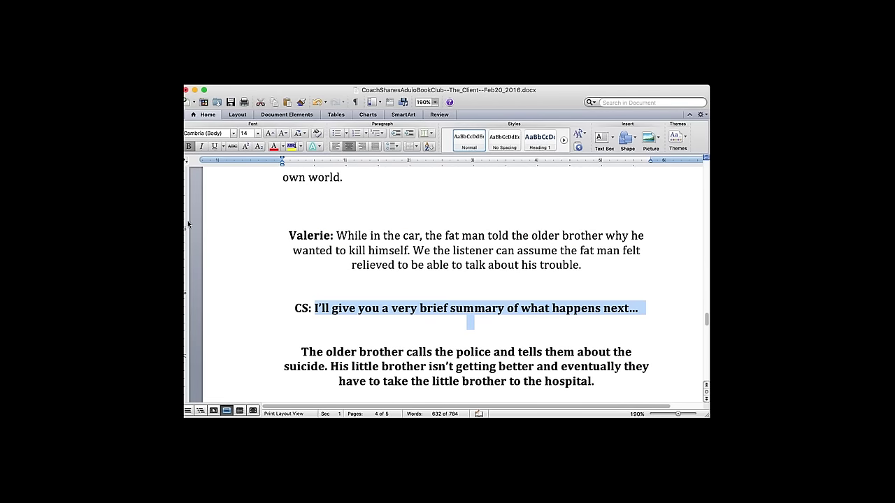
click(188, 146)
click(411, 351)
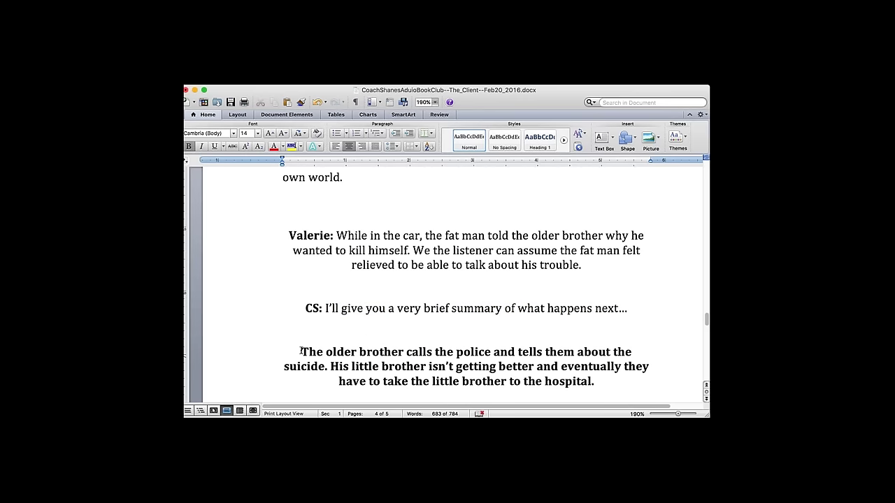
- Add a bold, enlarged 'What Happens Next...' heading above the CS summary line
click(418, 319)
key(super+b)
key(Return)
key(Return)
text(What Happens Next...)
drag(536, 308, 366, 306)
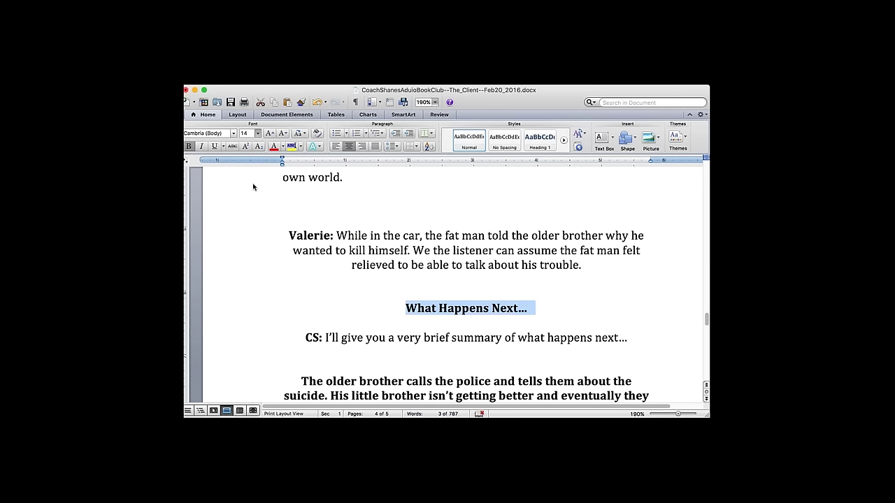
key(super+shift+period)
click(443, 278)
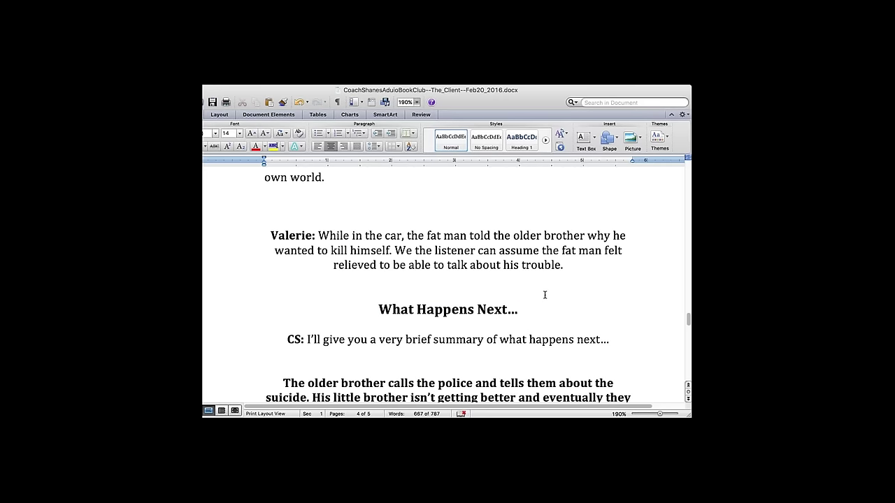
- Type the sentences about the lawyer whose client killed a US senator, correcting 'nad' to 'and'
text(He watned to kill hi)
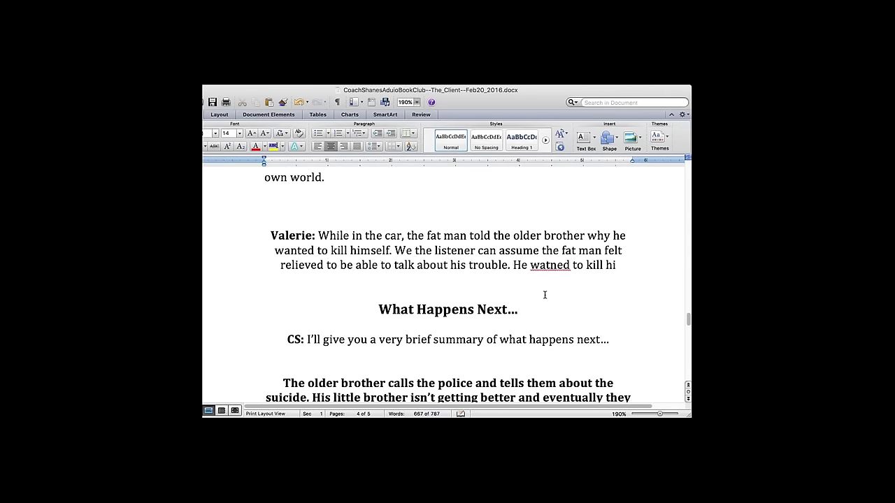
text(msefl because he nw)
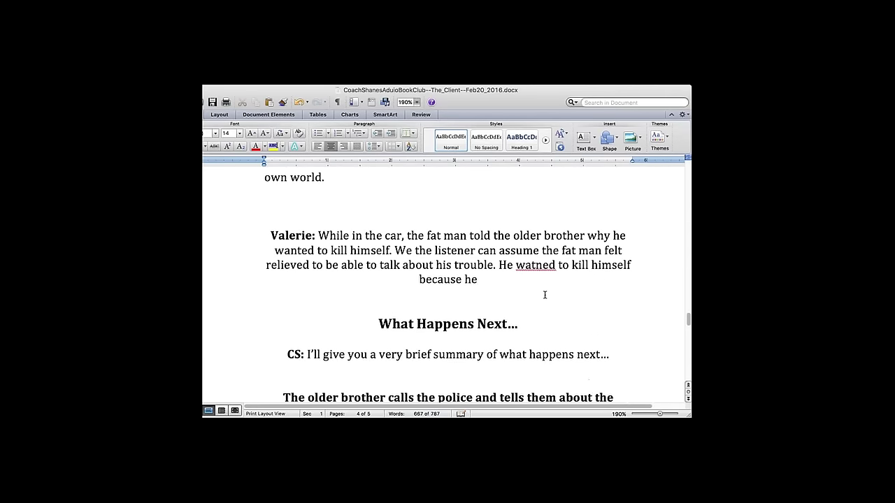
key(BackSpace)
key(BackSpace)
text(knew so)
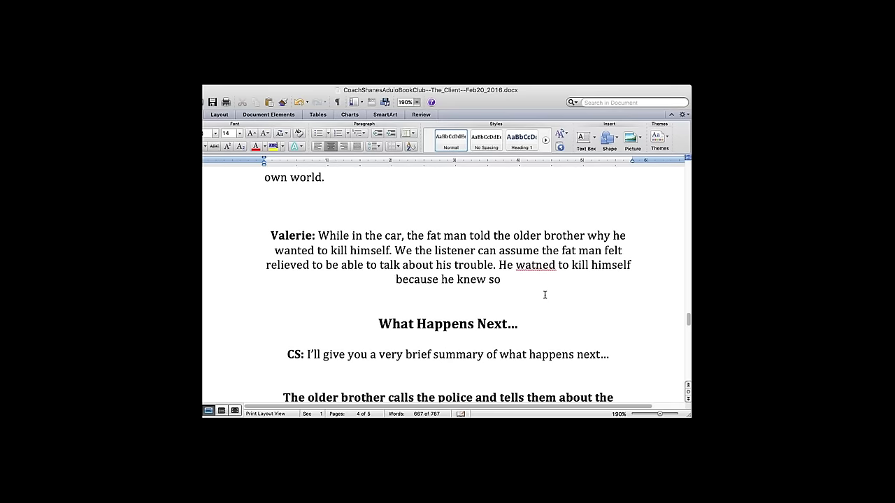
text(mething very imp)
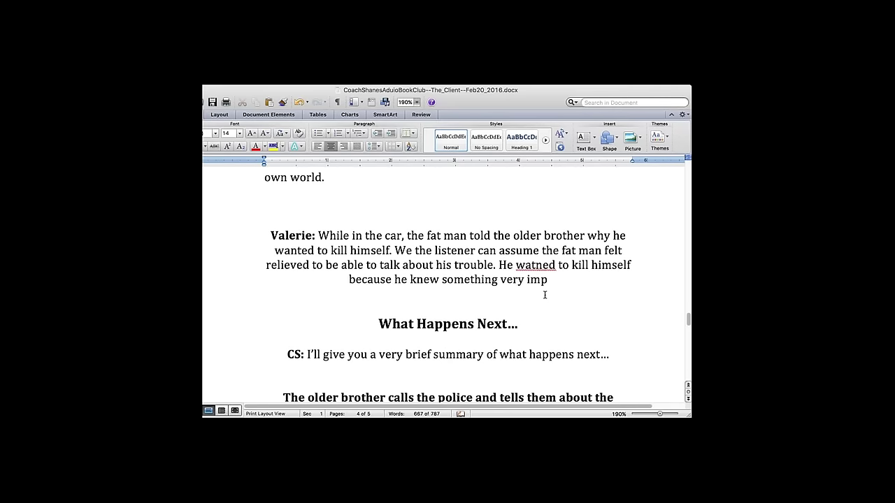
text(ortant)
text(. He was a)
text( lawy)
text(er and his clie)
text(nt killed)
text( a US sen)
text(ator)
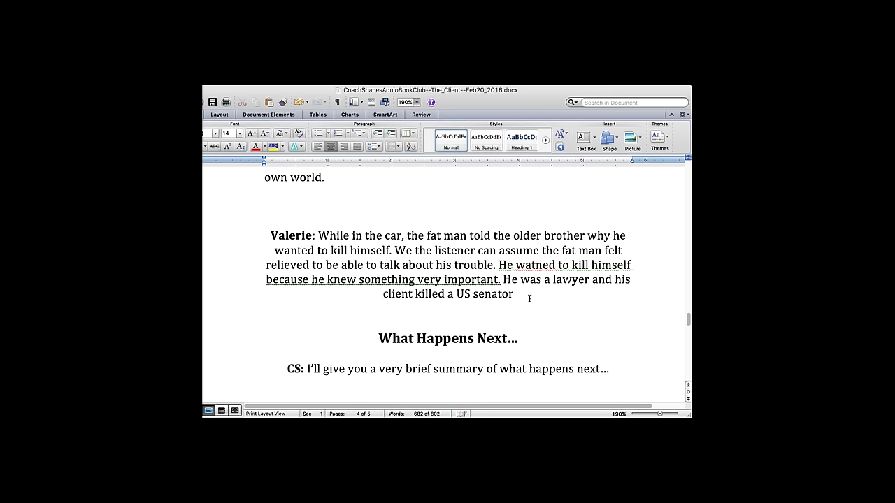
text( nad he knew)
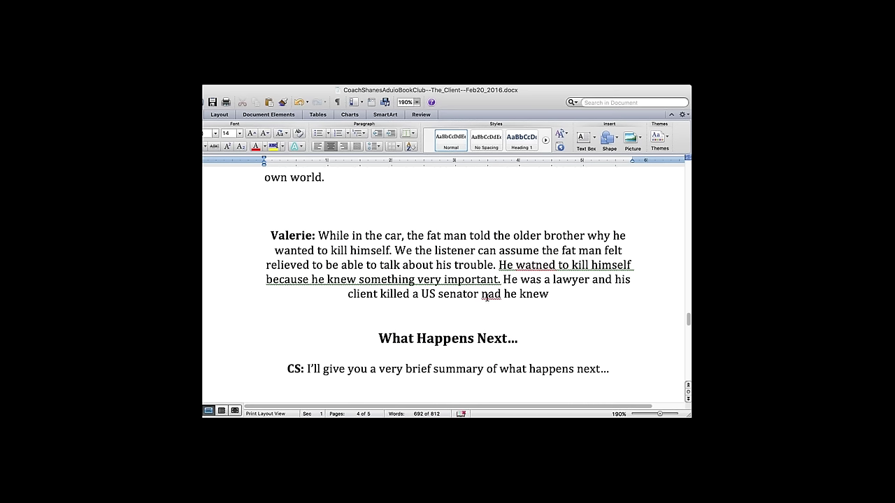
double_click(487, 293)
text(and)
- Finish the paragraph about the body's location, fix 'watned' to 'wanted', and add the suicide sentence
click(584, 293)
text(where the )
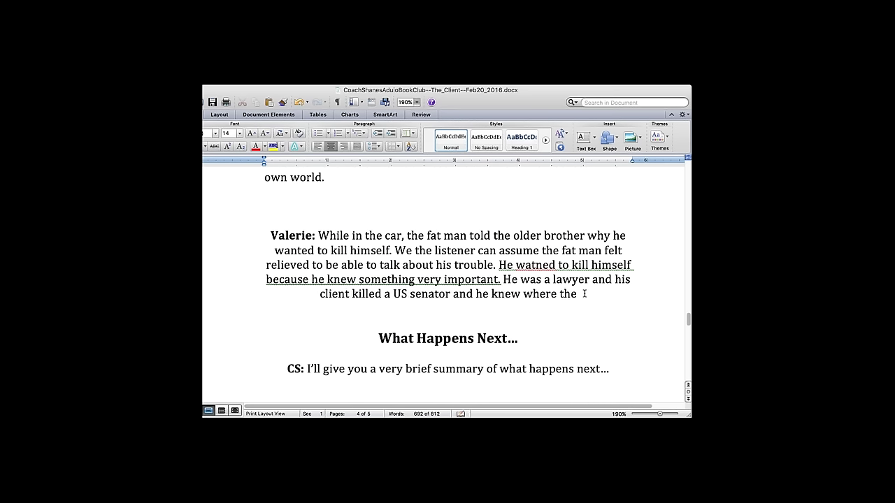
text(body was.)
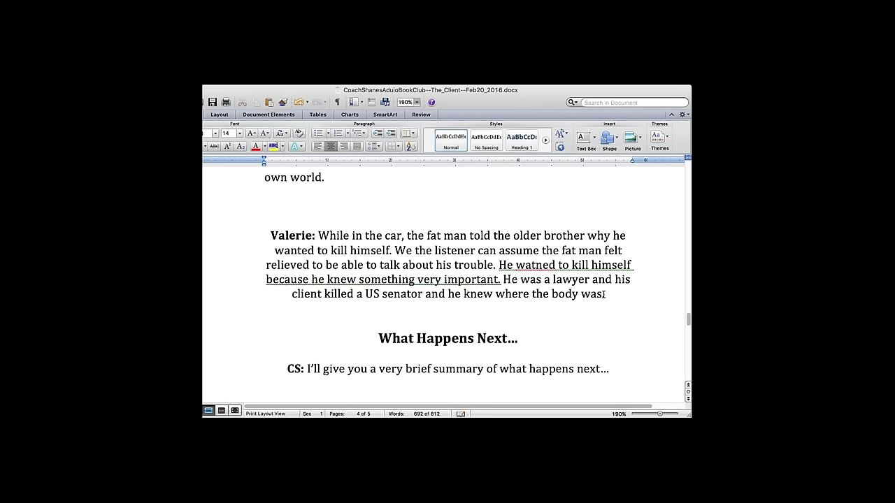
text( But that)
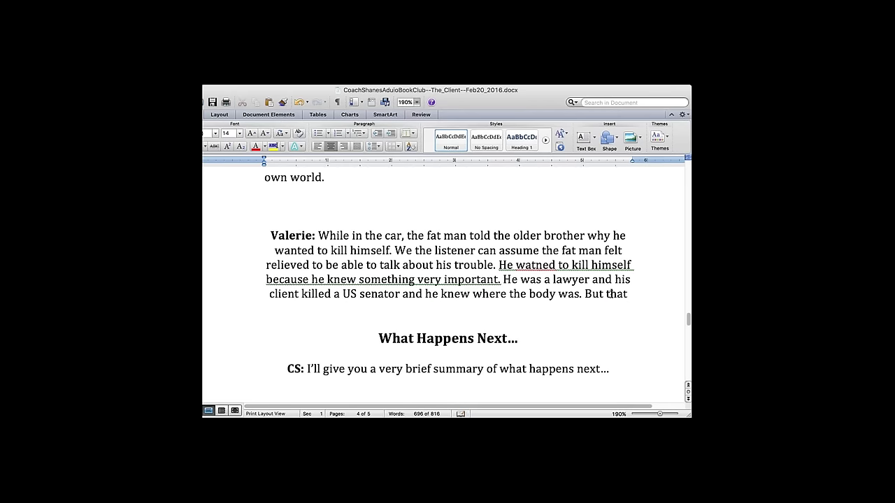
text( information wa)
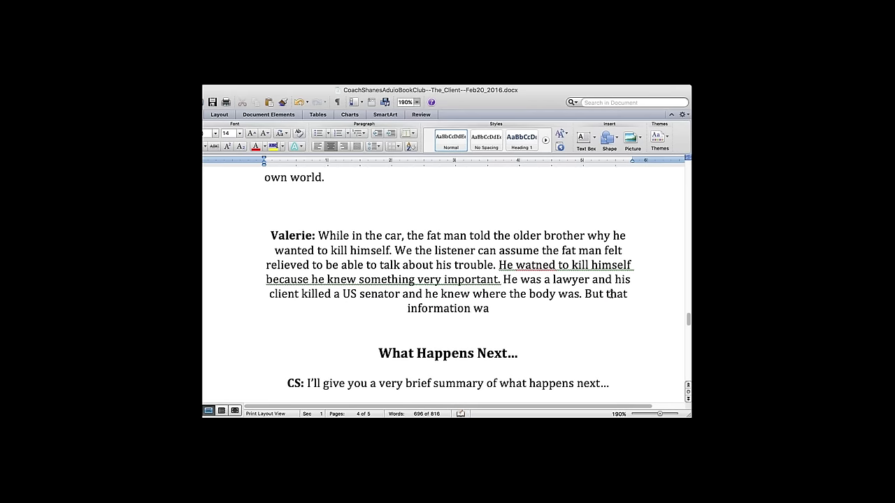
text(s so import)
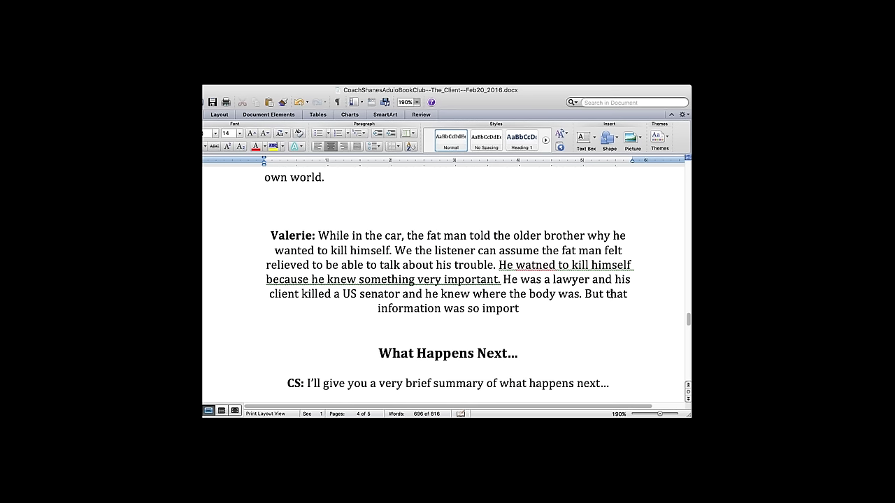
text(ant)
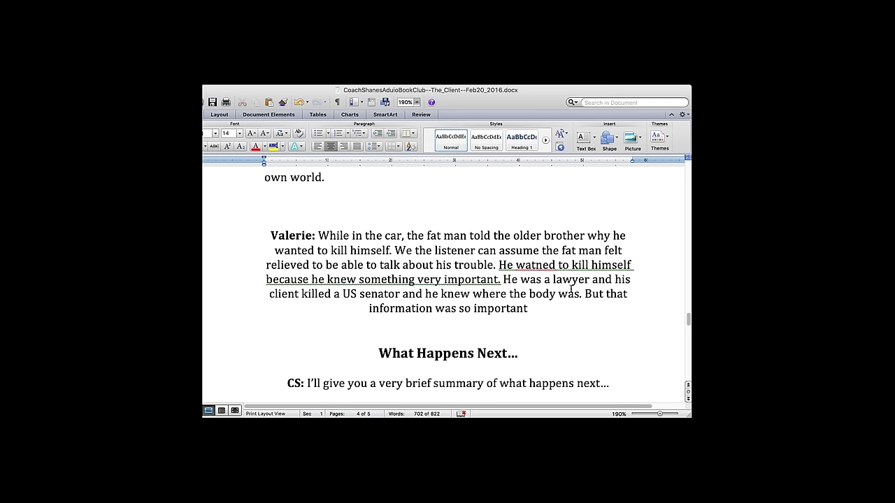
text( that he)
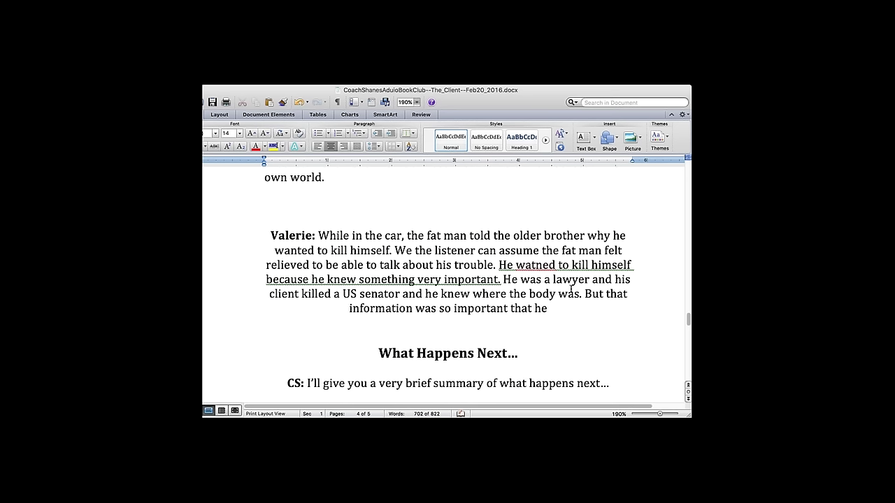
text( was sure his client)
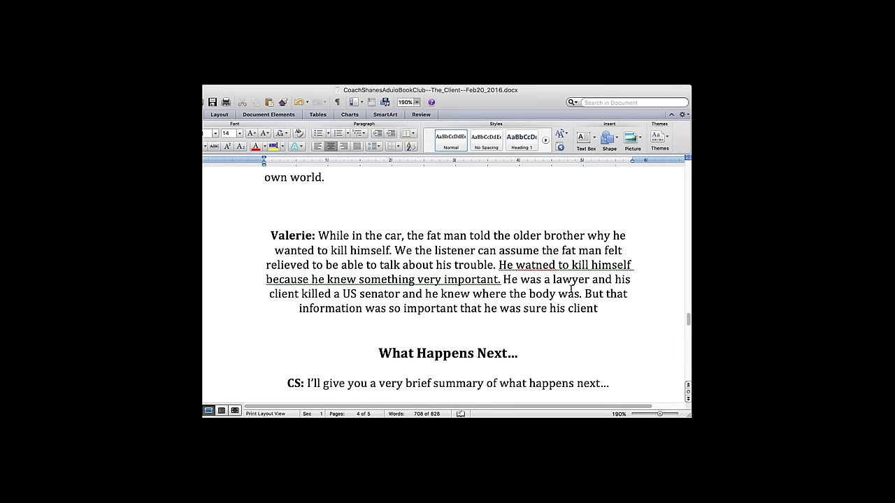
text( would him.)
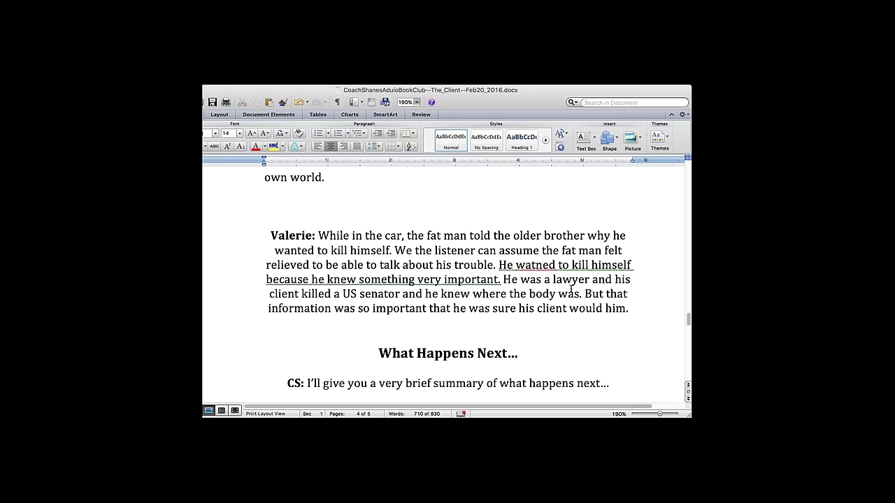
double_click(536, 263)
text(wanted)
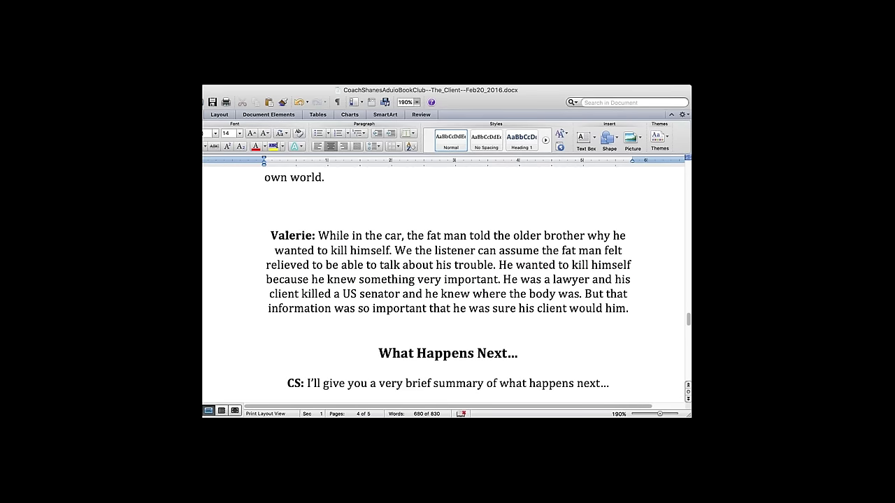
drag(263, 235, 634, 306)
click(609, 312)
text(kill)
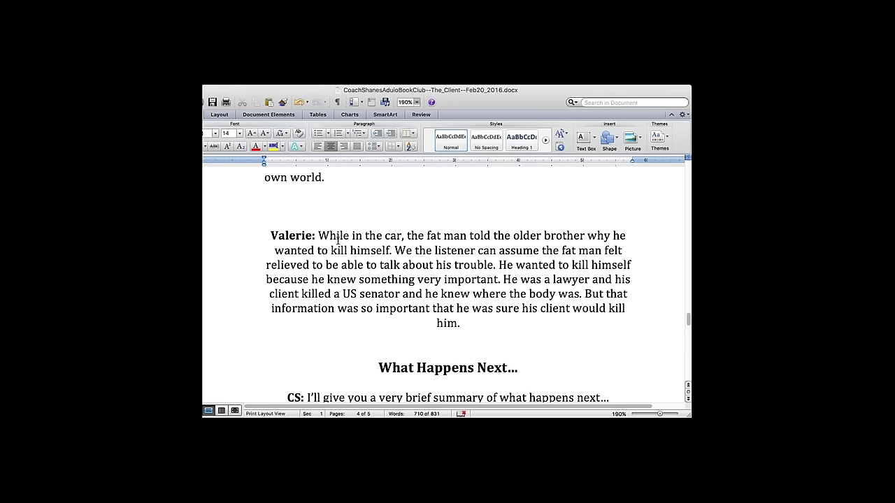
drag(271, 234, 479, 330)
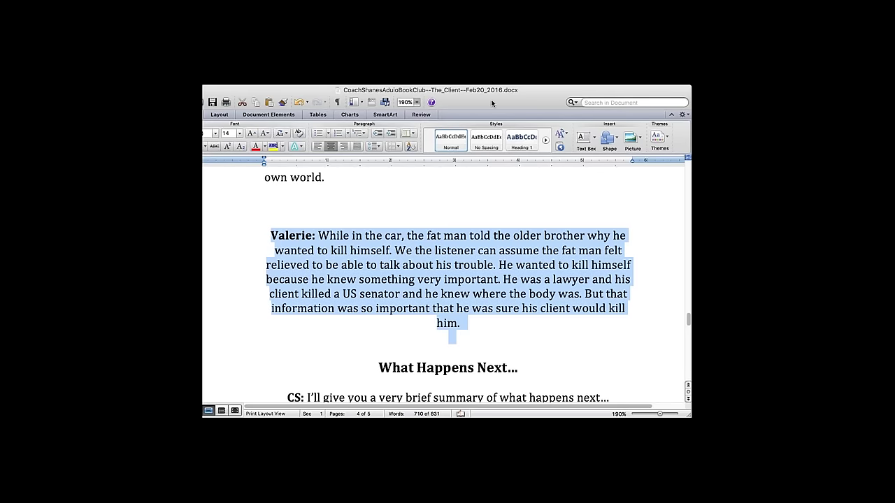
key(Right)
text(So before his client could kill him, he wanted to kil)
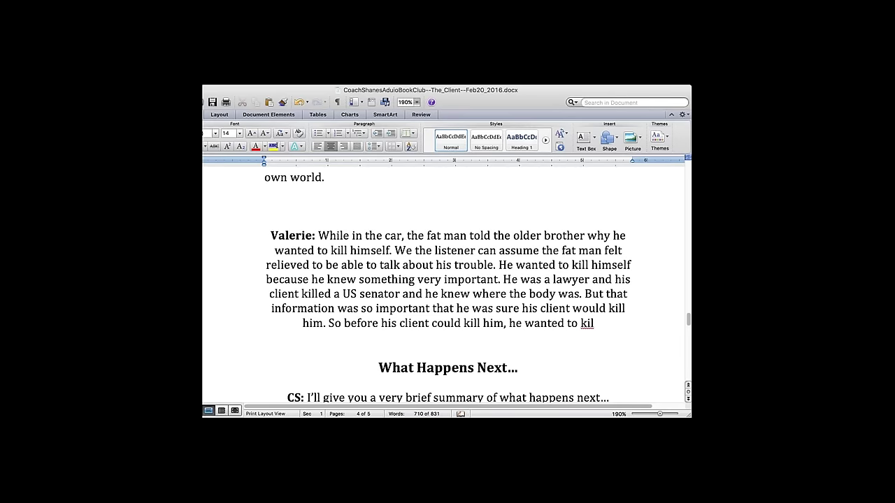
text(l him)
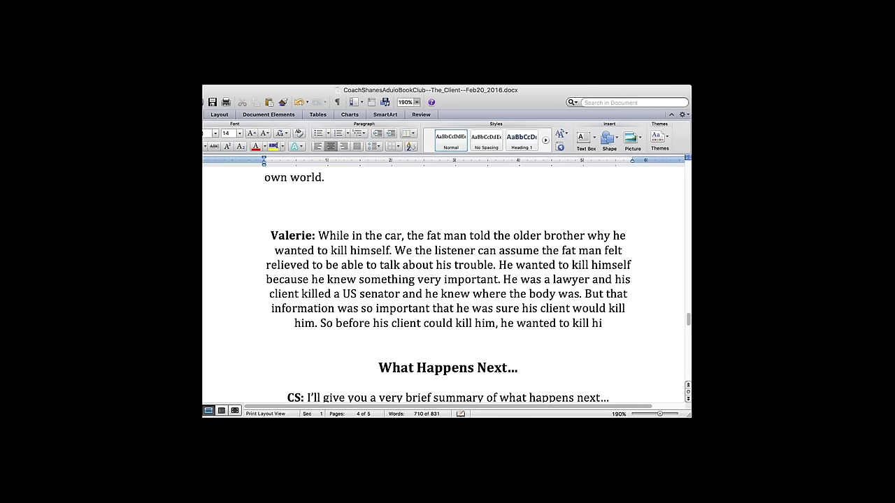
text(self.)
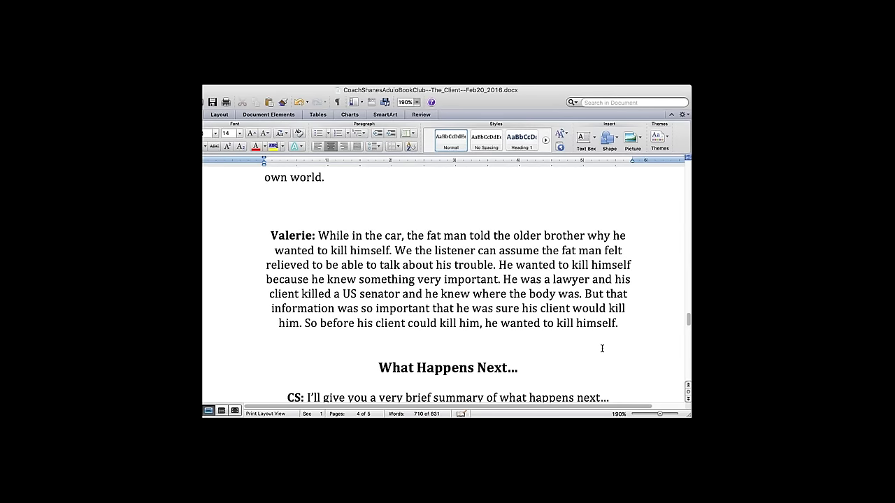
drag(627, 328, 369, 265)
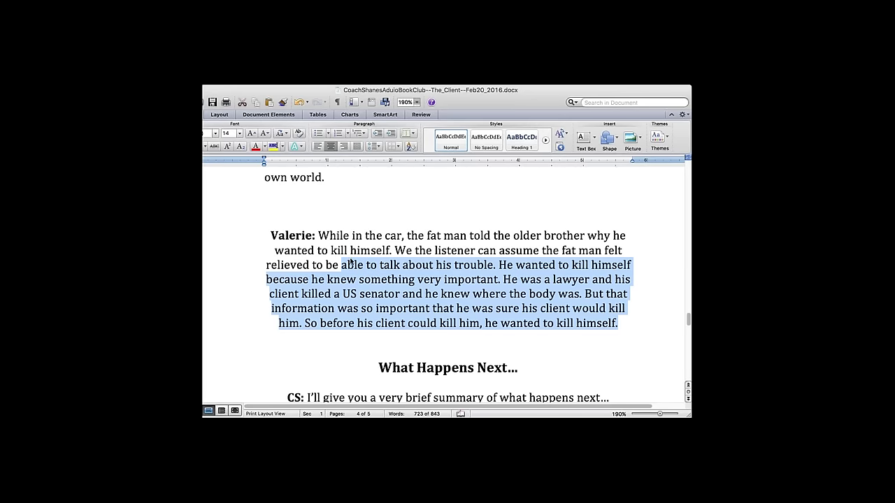
click(330, 251)
drag(270, 236, 609, 336)
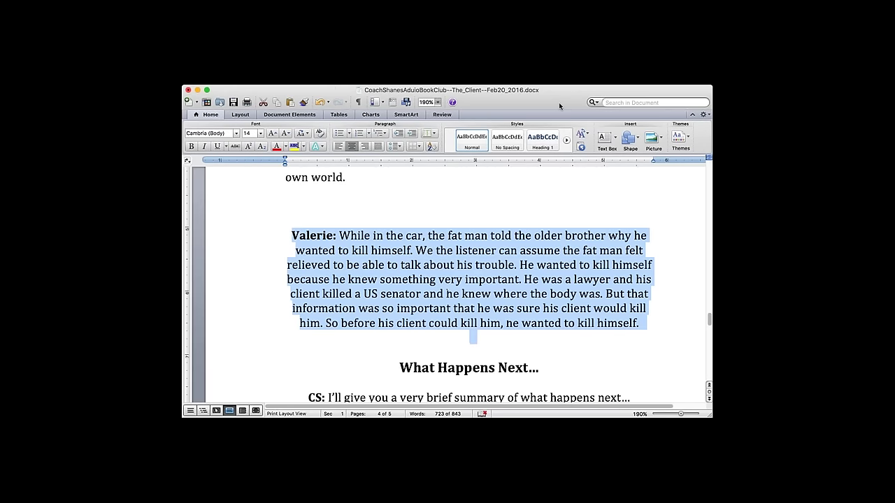
key(super+l)
key(Right)
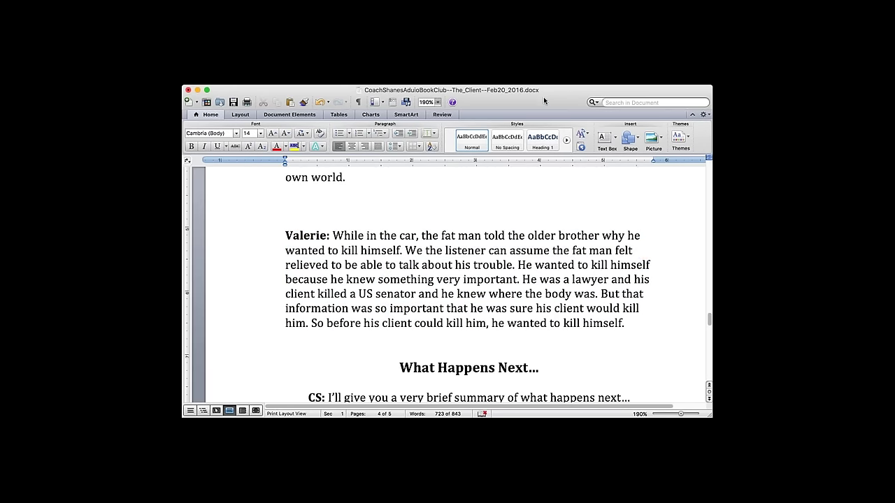
- Give the lawyer-and-senator sentence a font colour and a yellow highlight
drag(522, 279, 593, 294)
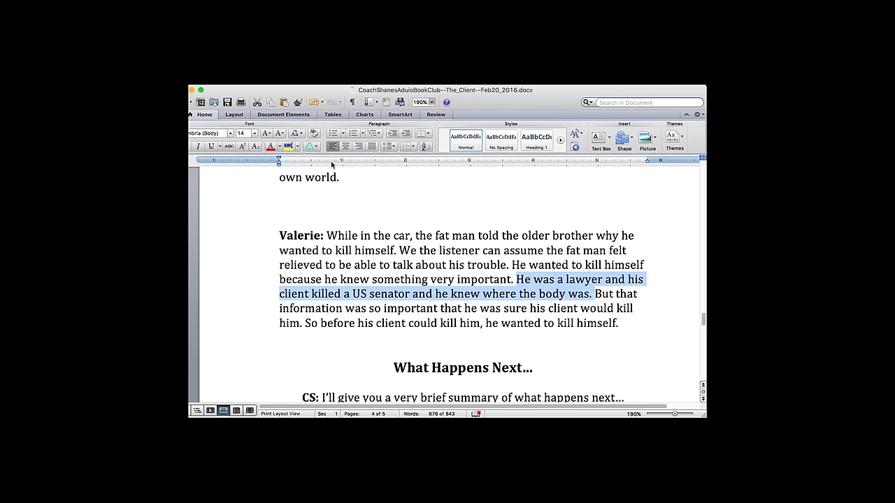
click(271, 146)
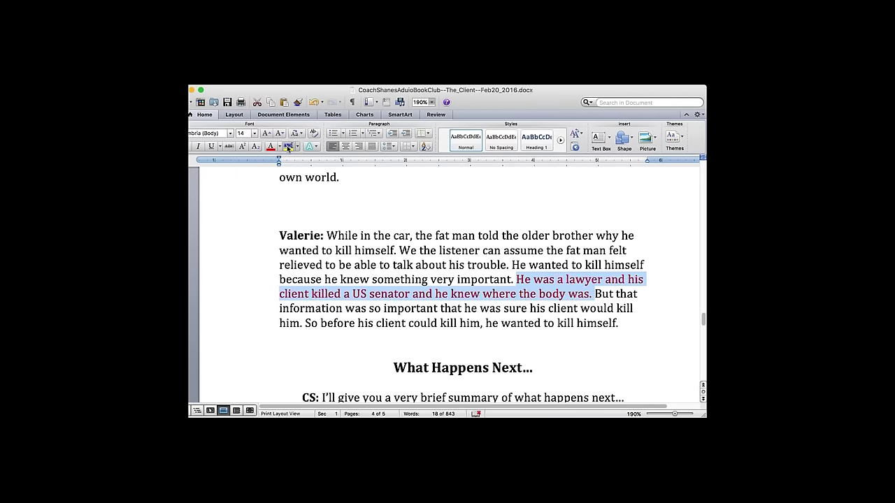
click(288, 146)
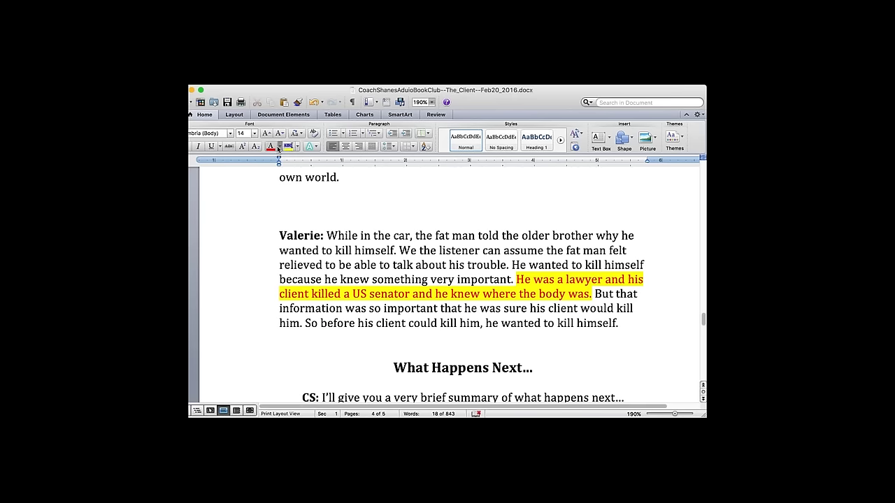
click(501, 288)
click(637, 374)
scroll(637, 374, down, 3)
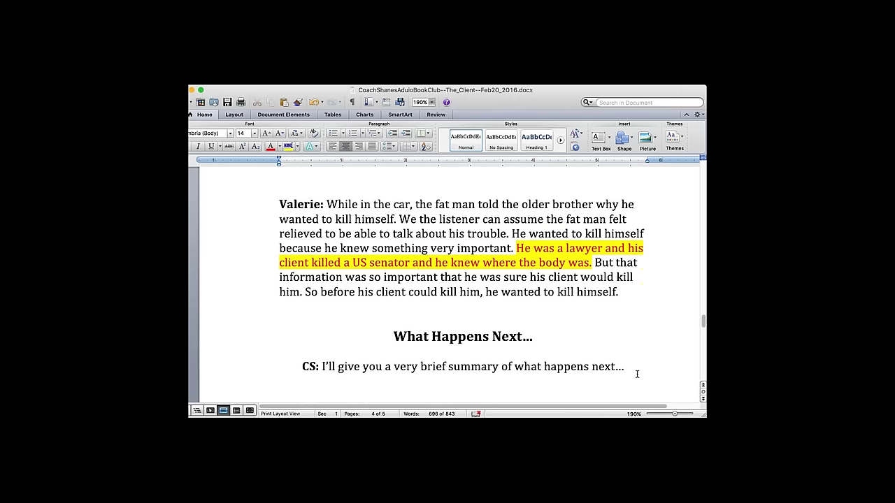
scroll(637, 374, down, 4)
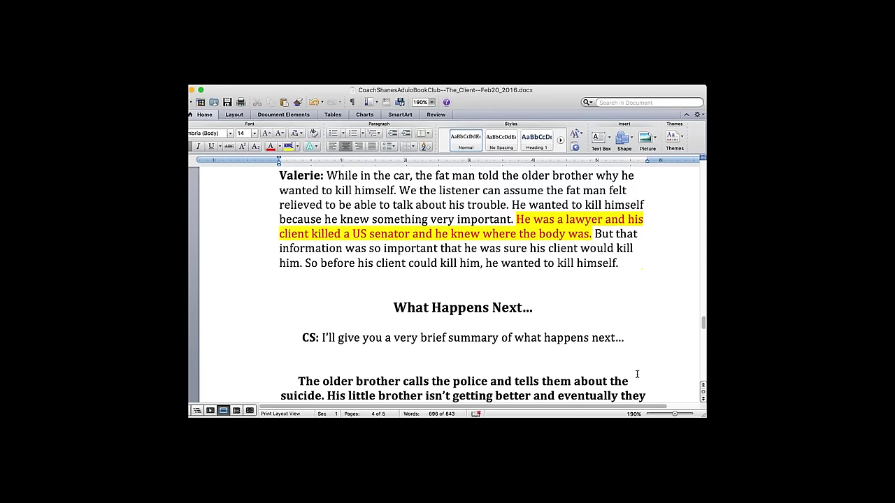
click(638, 245)
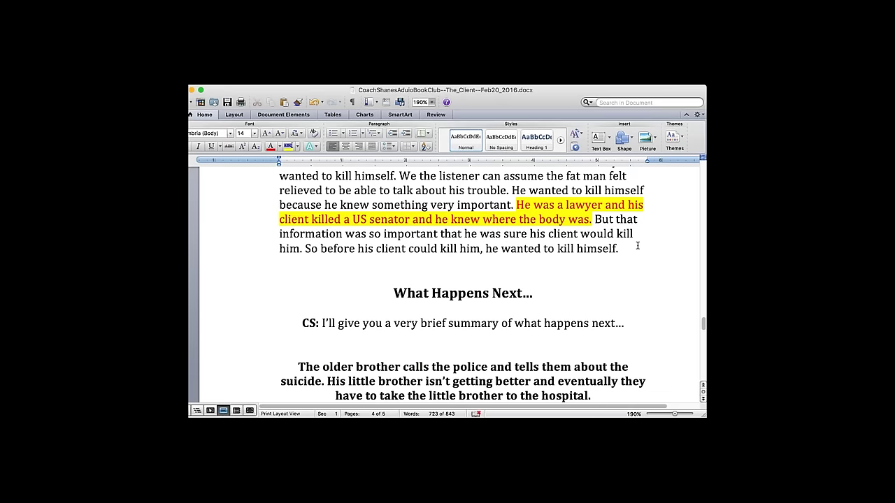
key(Return)
text(This means the)
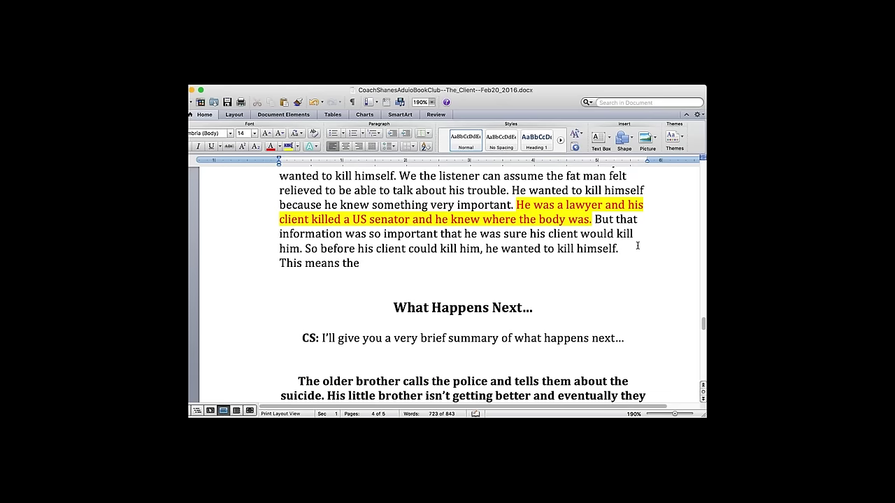
text( little boy me knew where the body is too!)
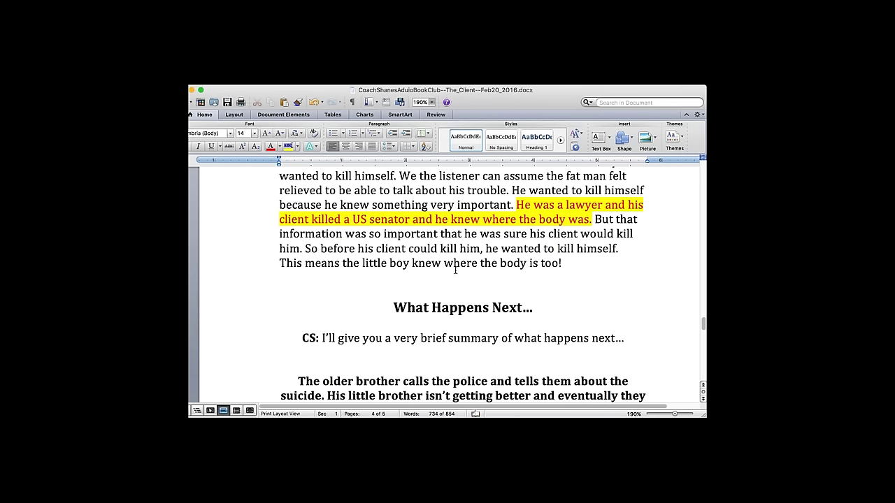
double_click(425, 263)
text(knows)
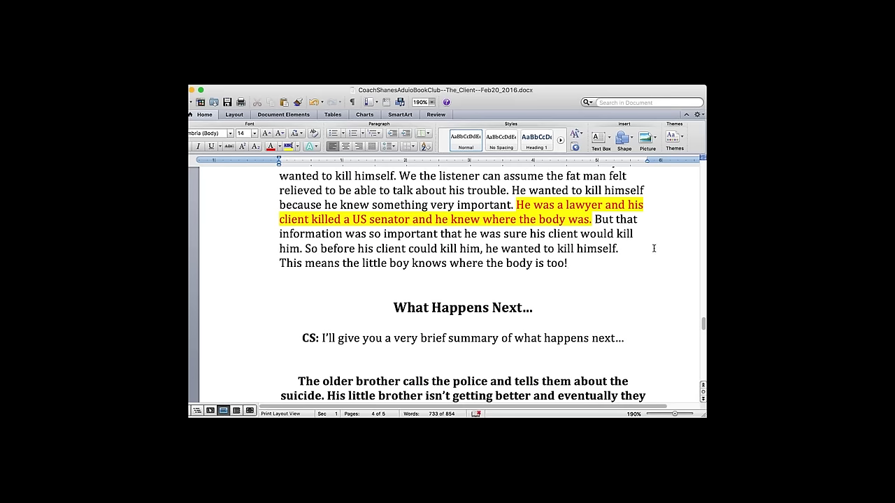
text(,)
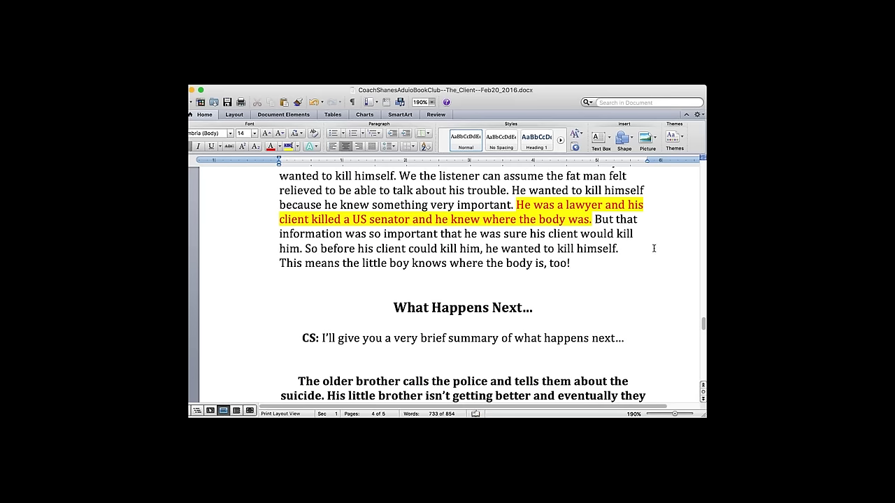
scroll(654, 248, down, 3)
scroll(654, 248, down, 10)
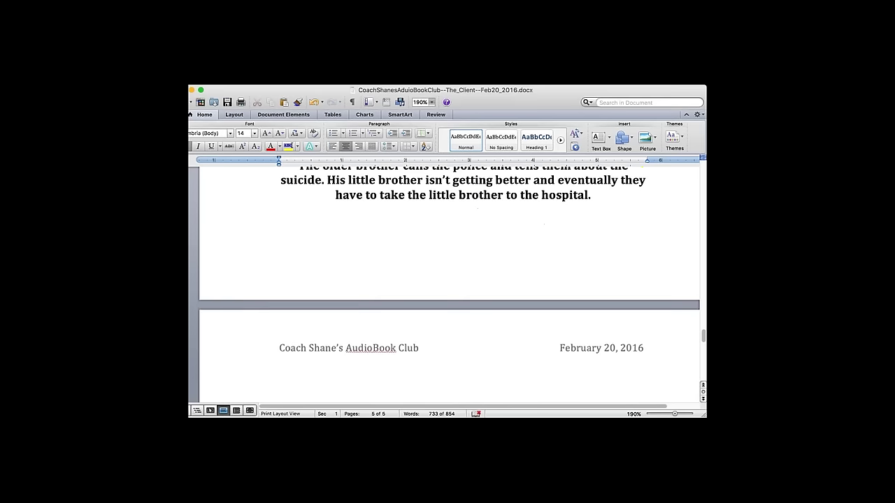
scroll(452, 278, up, 8)
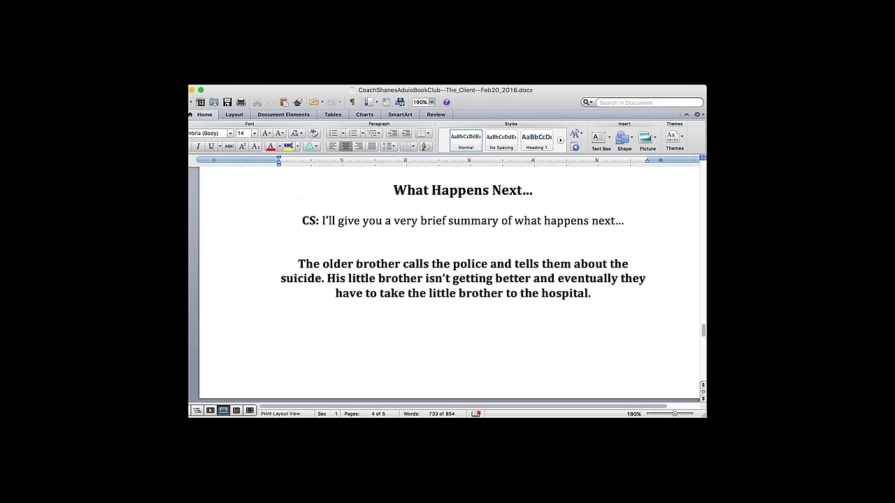
scroll(605, 202, up, 1)
click(605, 201)
text(The)
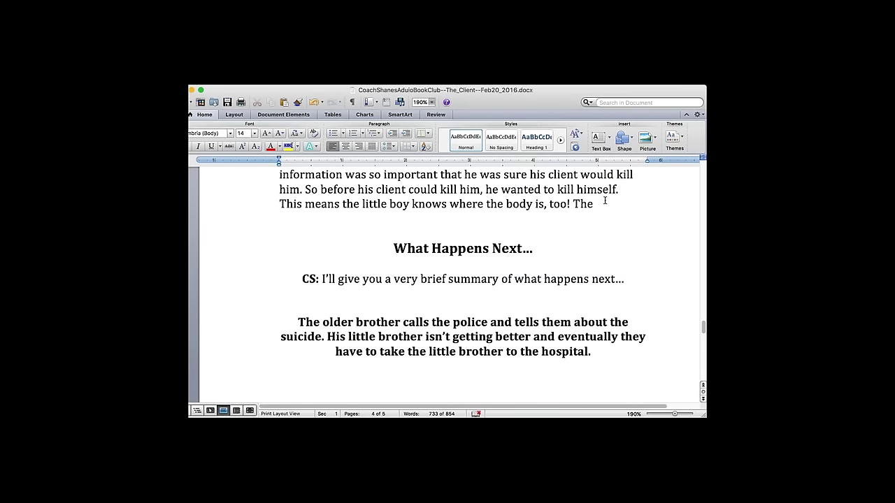
text( boy has to die?)
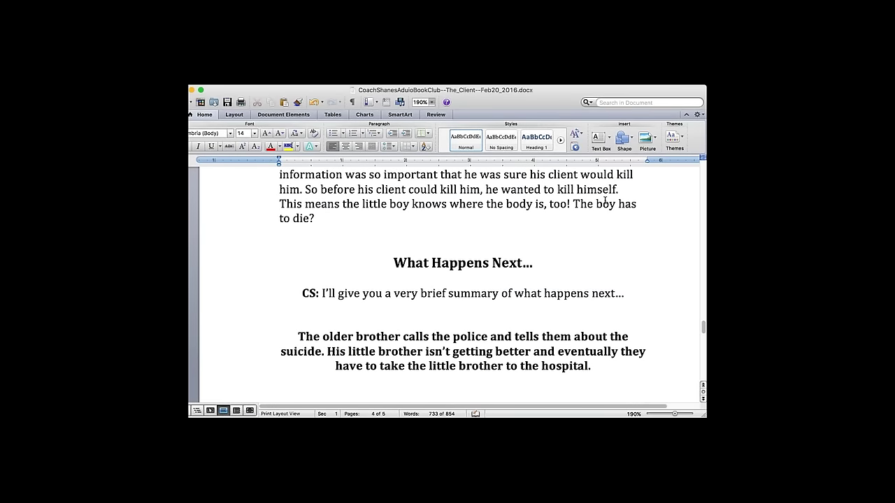
drag(572, 204, 604, 221)
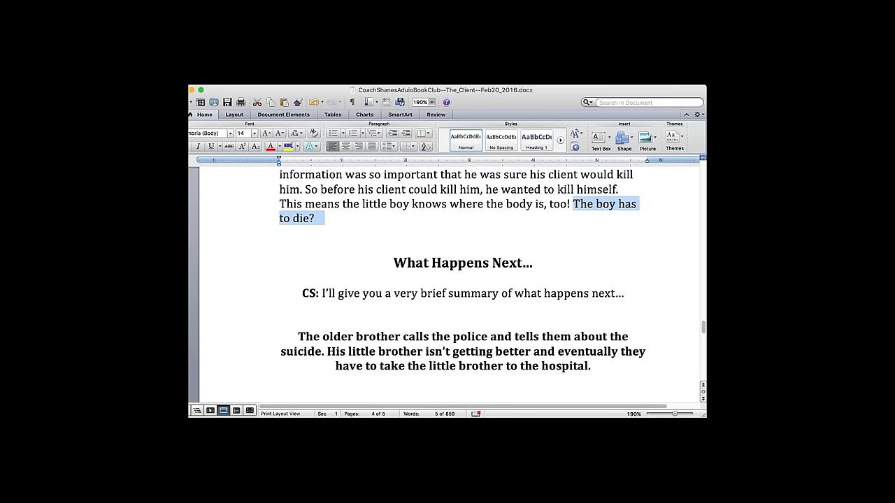
key(BackSpace)
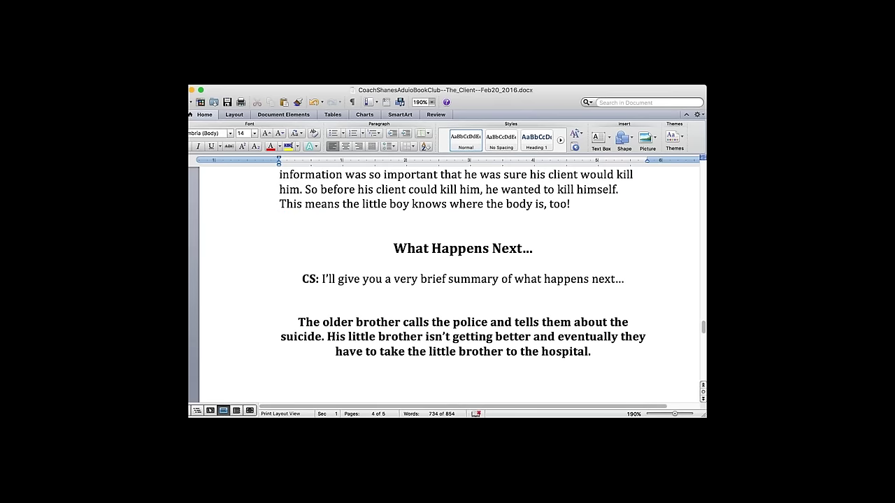
text(The blade)
key(BackSpace)
key(BackSpace)
key(BackSpace)
key(BackSpace)
text(lade!)
drag(573, 204, 638, 202)
key(BackSpace)
key(Return)
text(the crazy client)
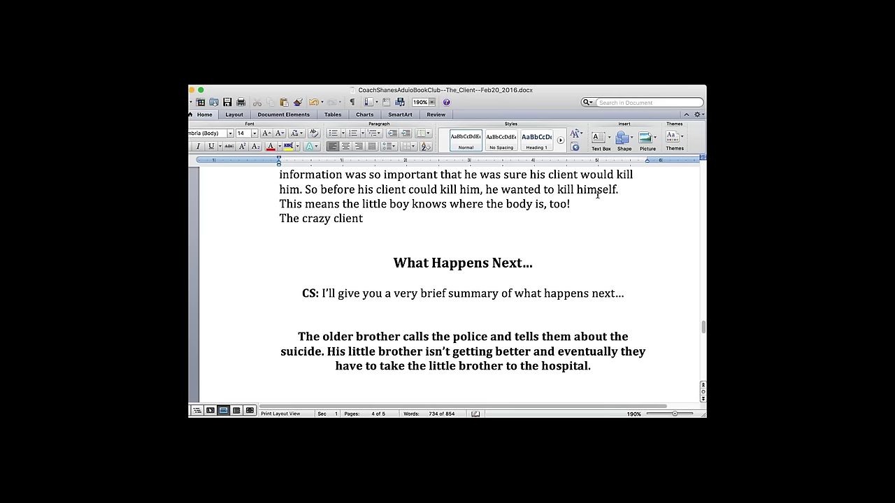
drag(365, 217, 244, 218)
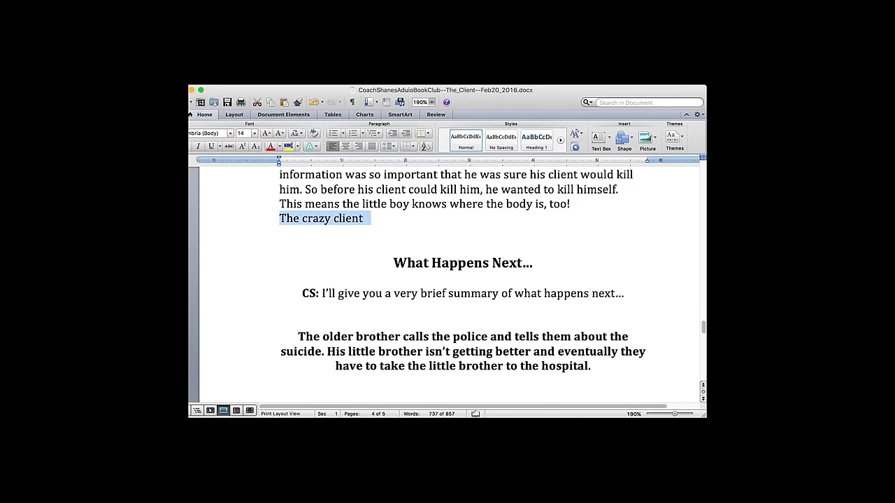
key(BackSpace)
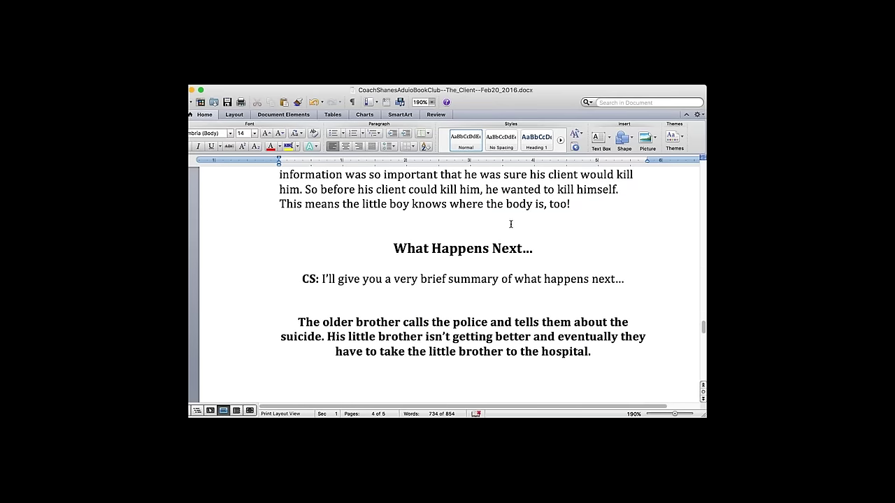
- Insert a blank line above the What Happens Next… heading and erase the stray typed letters
click(538, 300)
key(Return)
key(Return)
text(ummmmm)
key(BackSpace)
key(BackSpace)
key(BackSpace)
key(BackSpace)
key(BackSpace)
key(BackSpace)
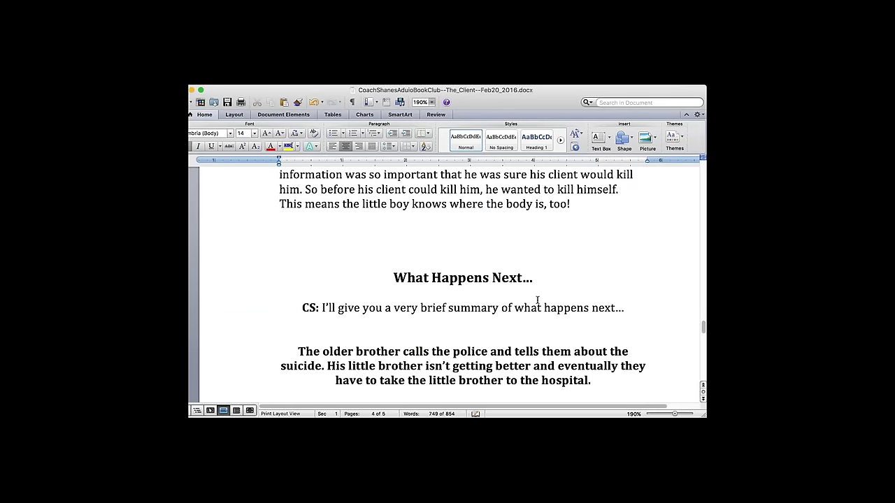
scroll(536, 301, down, 4)
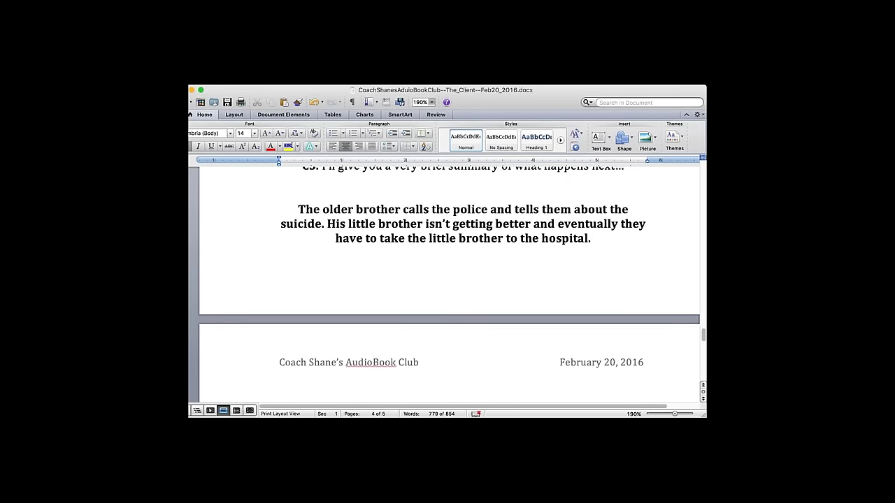
scroll(448, 280, up, 2)
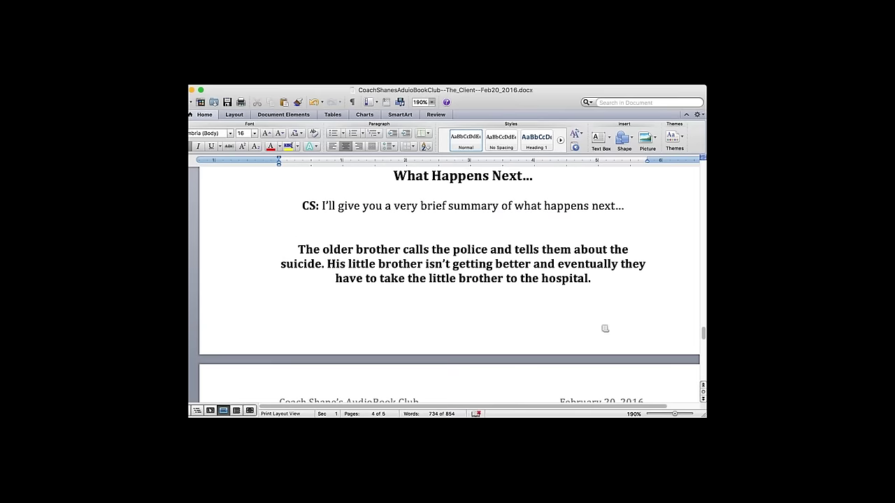
click(653, 263)
text(..)
key(Down)
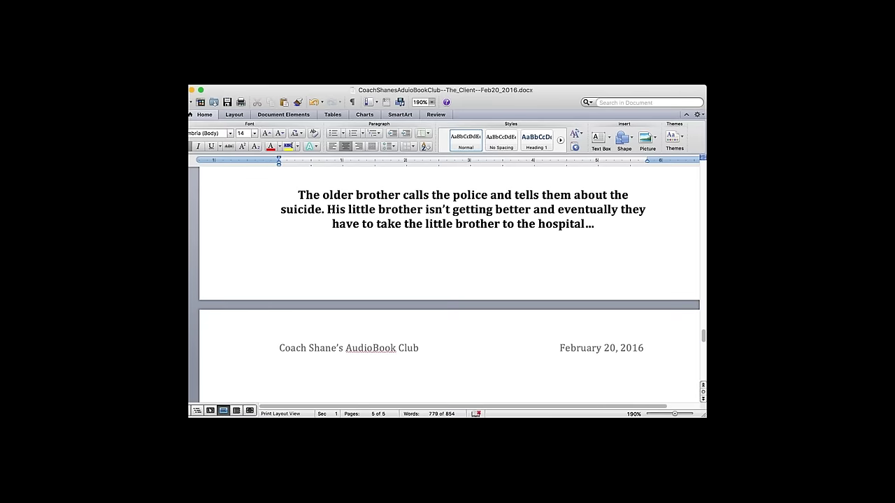
key(Down)
key(Down)
key(Down)
key(Down)
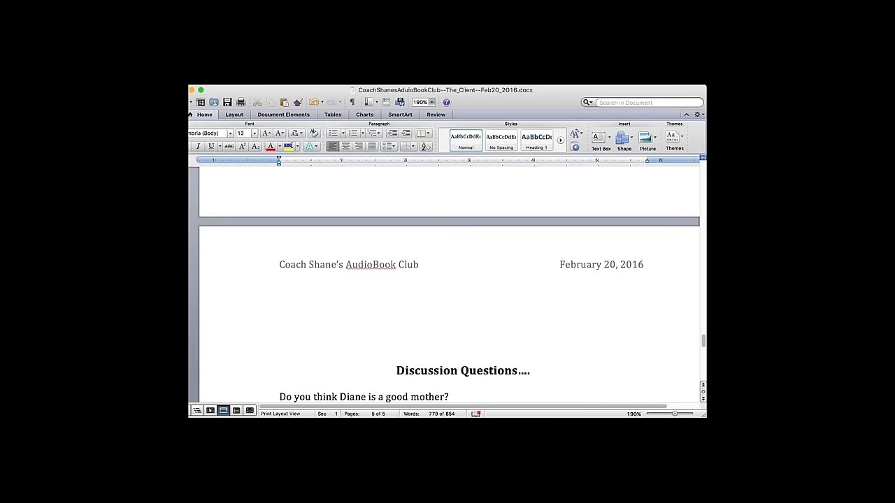
key(Up)
key(Up)
key(Up)
key(Down)
key(Down)
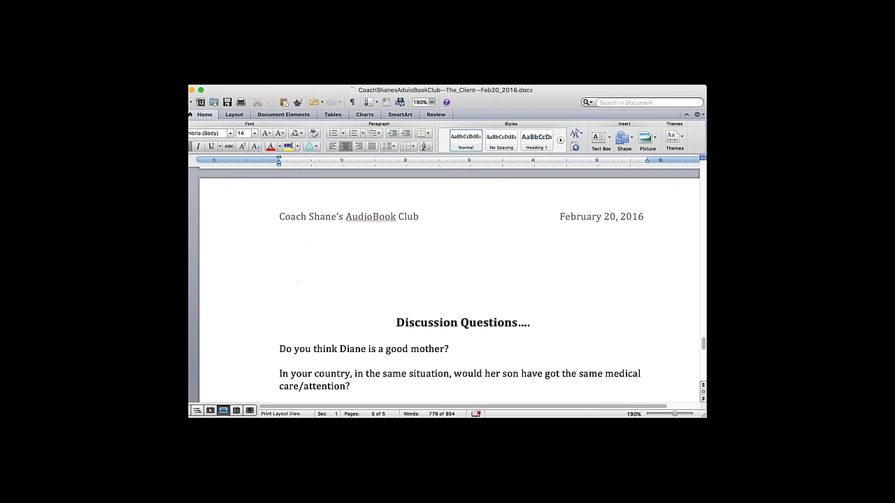
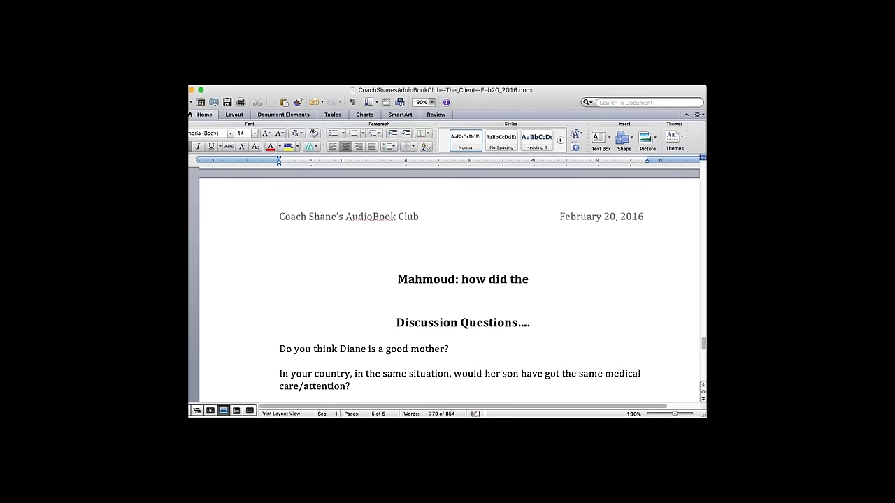
text( police get the boy?)
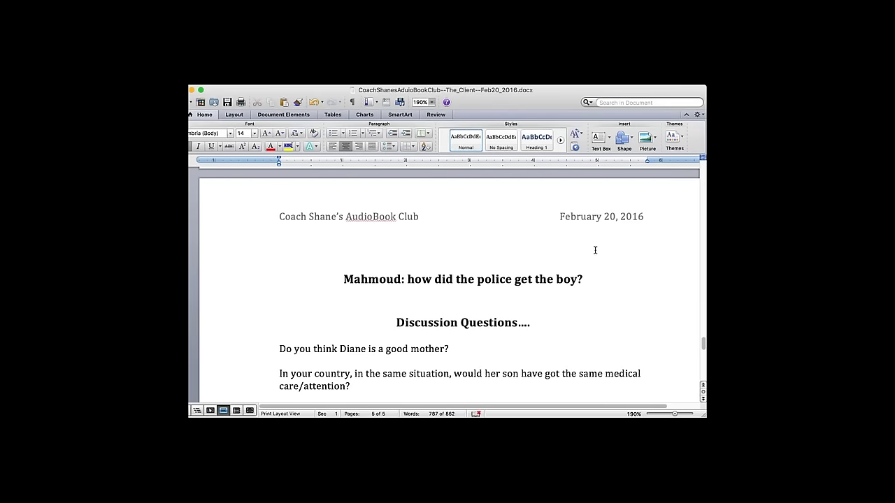
click(421, 315)
key(Return)
key(Return)
key(Return)
key(Return)
key(Return)
key(Return)
key(Return)
key(Return)
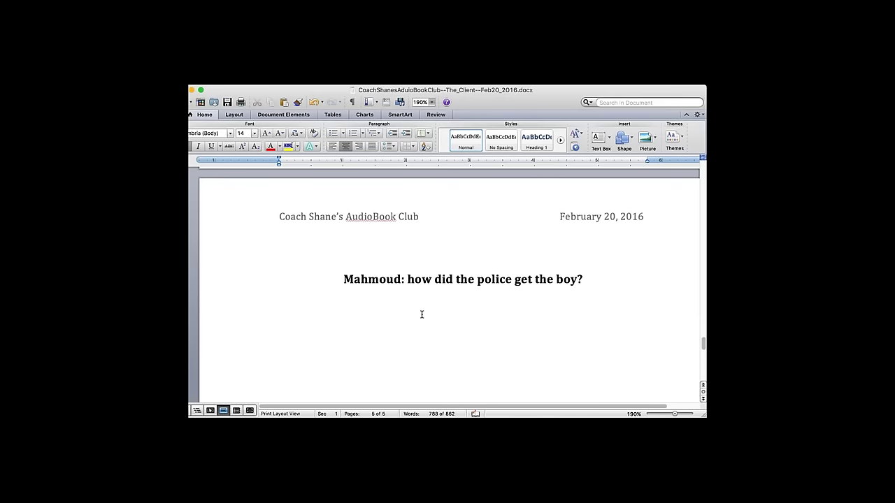
scroll(421, 315, up, 5)
scroll(379, 300, down, 4)
click(368, 283)
key(super+l)
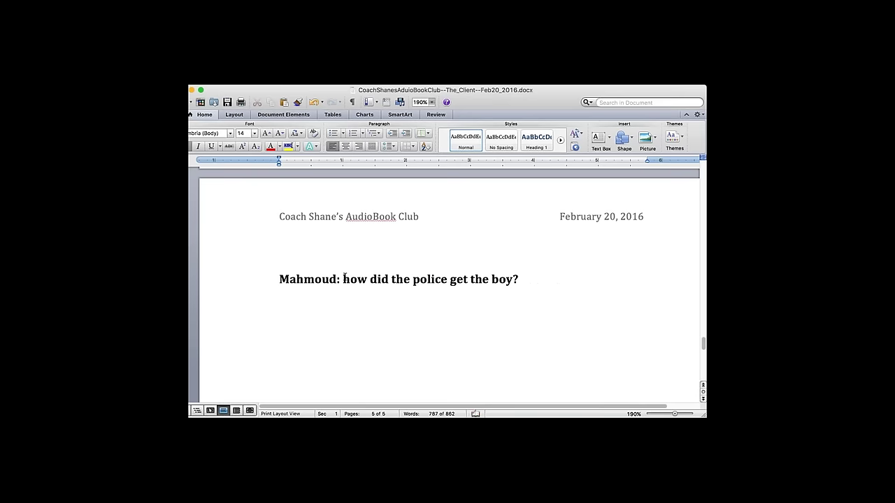
click(240, 270)
shift+click(241, 261)
drag(343, 279, 511, 291)
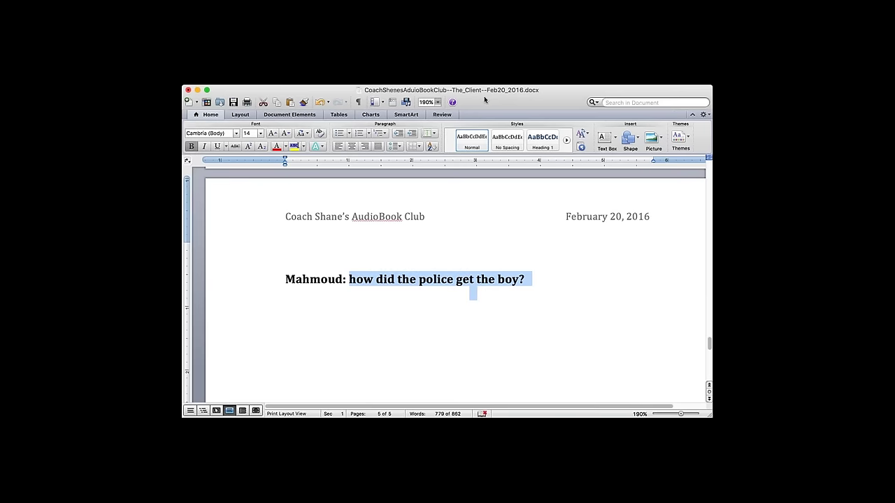
click(191, 146)
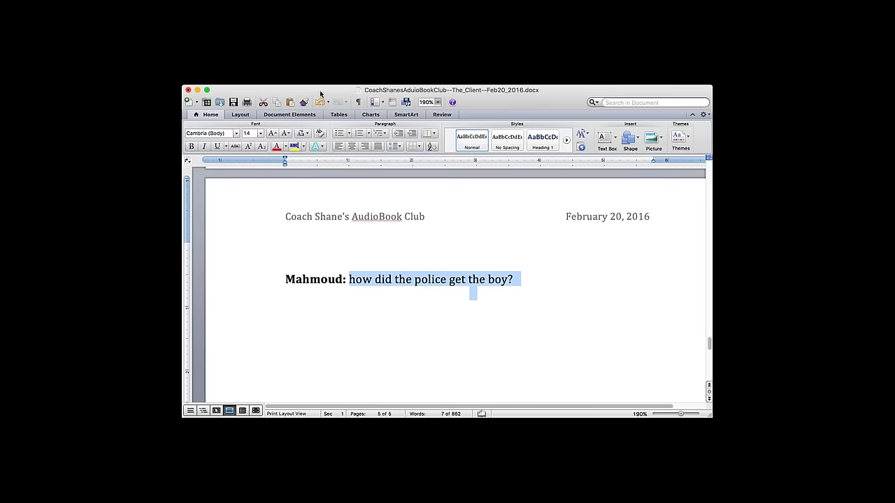
click(358, 279)
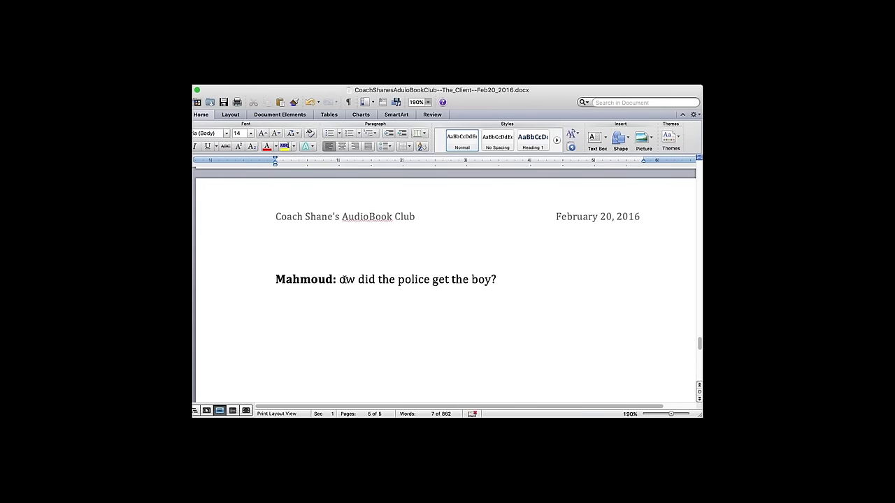
text(H)
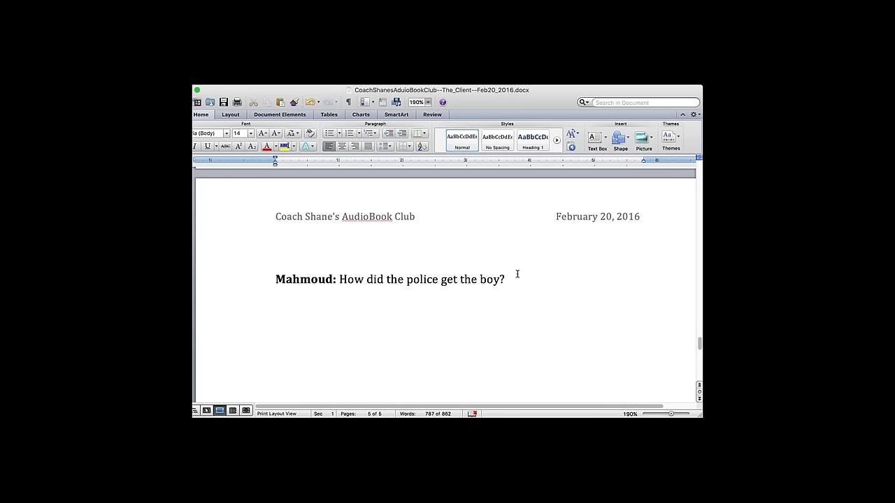
- Start a search within the document with Cmd+F
key(super+f)
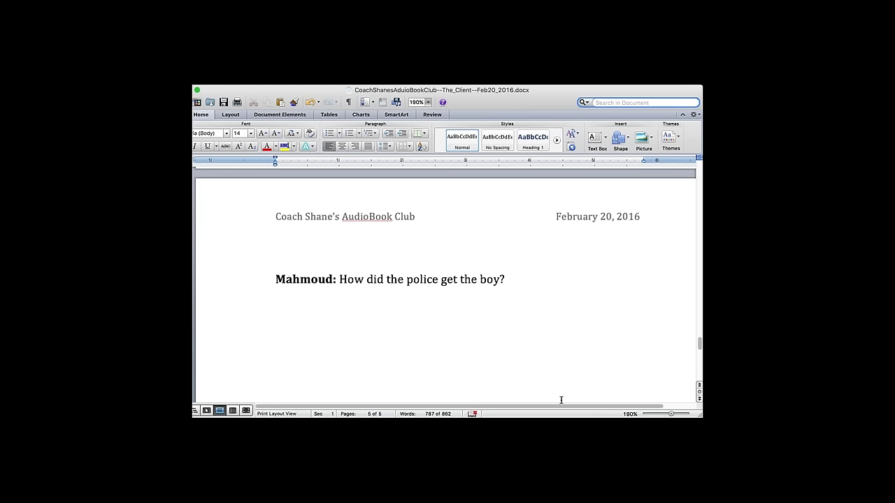
click(526, 304)
drag(520, 285, 275, 280)
key(BackSpace)
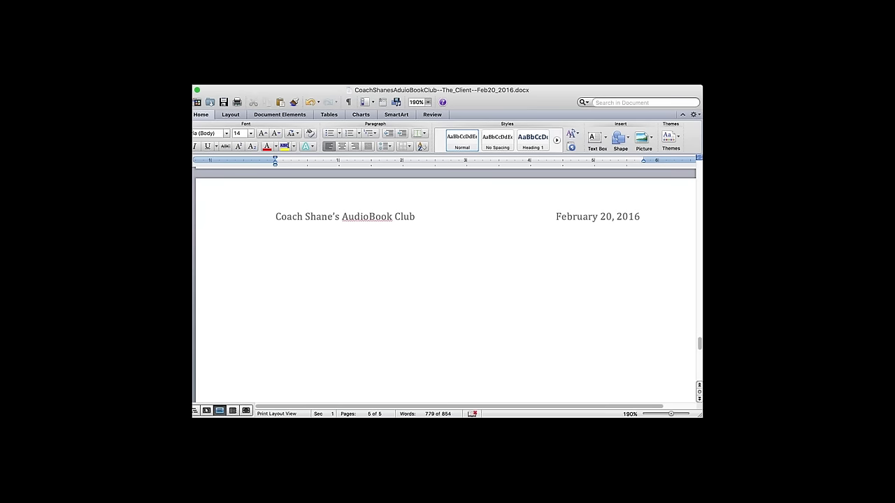
key(super+End)
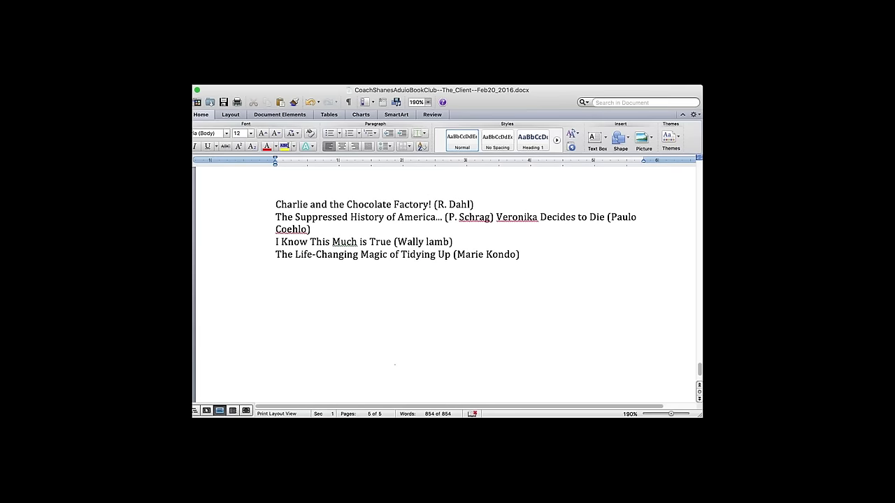
key(super+Home)
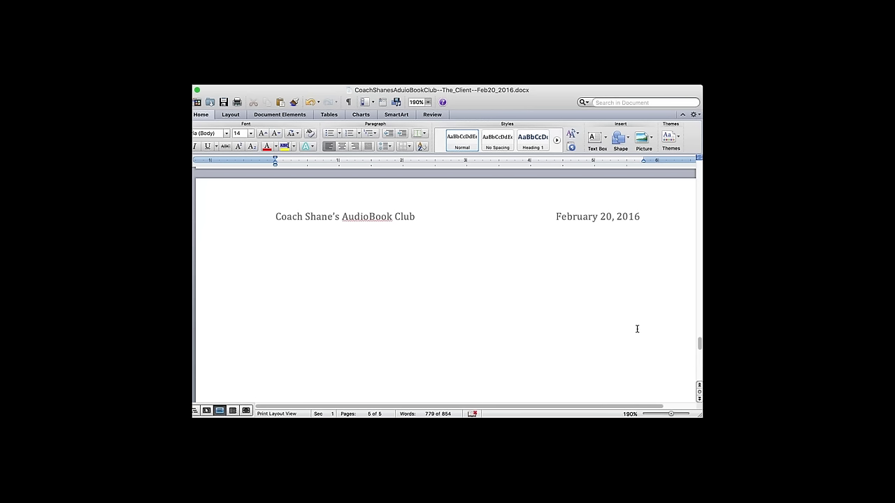
text(Spoiler alert)
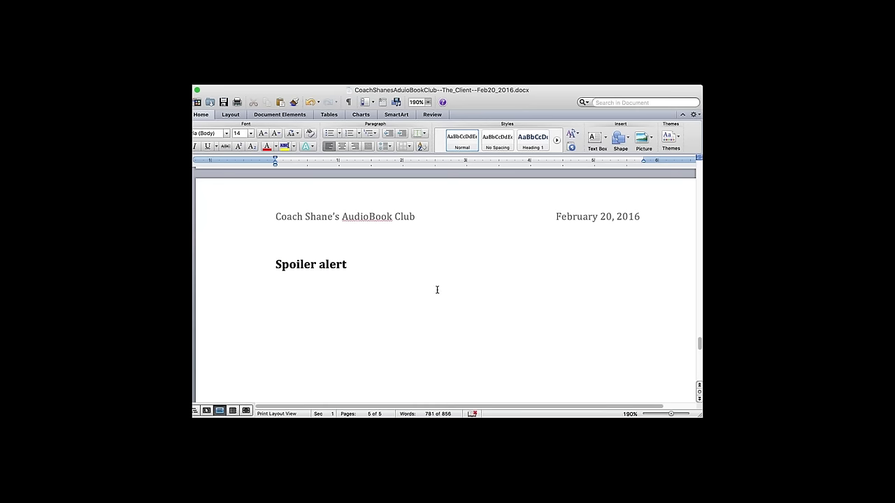
- Switch back to the document and delete the 'Spoiler alert' line under the page 5 header
key(super+Tab)
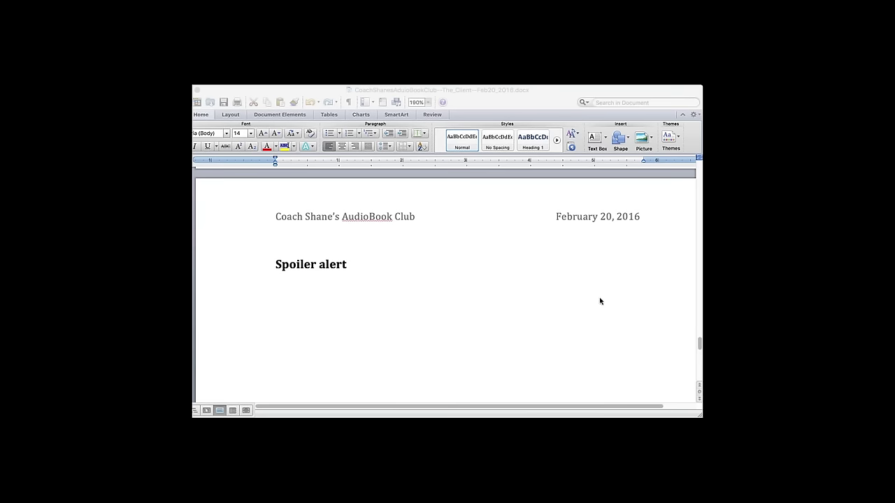
click(551, 259)
click(458, 254)
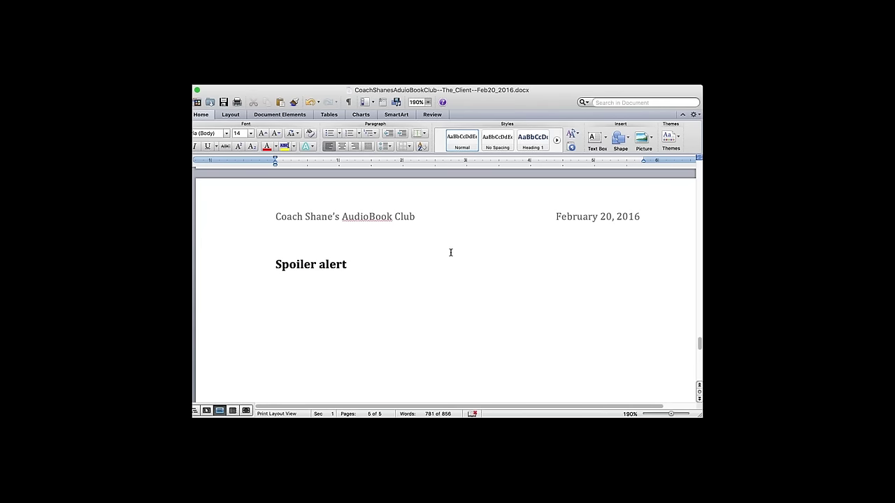
click(225, 260)
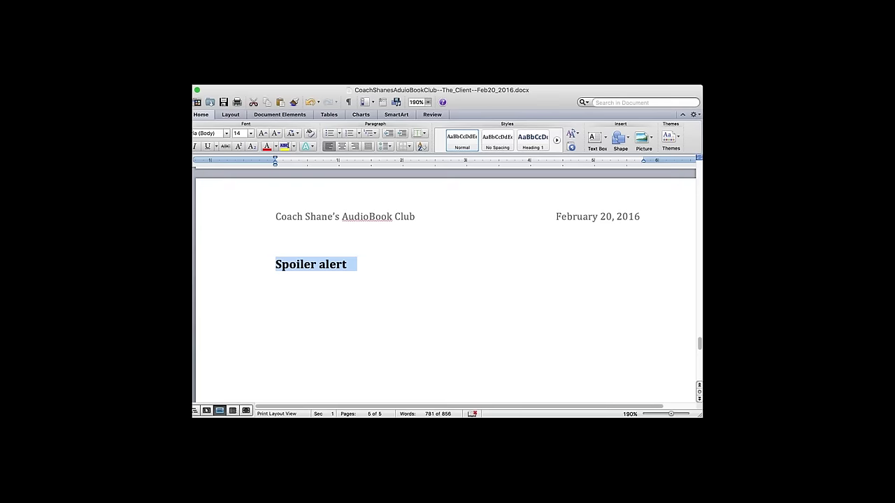
key(BackSpace)
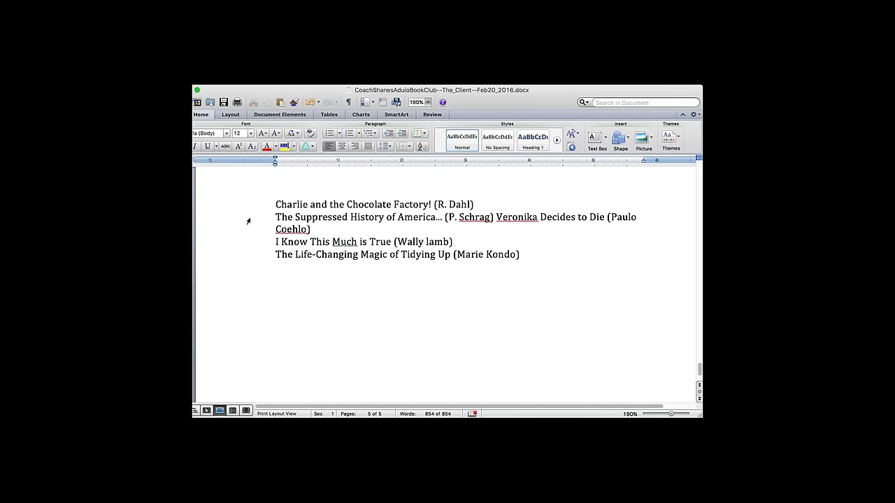
triple_click(260, 209)
- Type the heading 'We have to decide the next 2 books' and push it down a line
click(473, 222)
scroll(448, 252, up, 10)
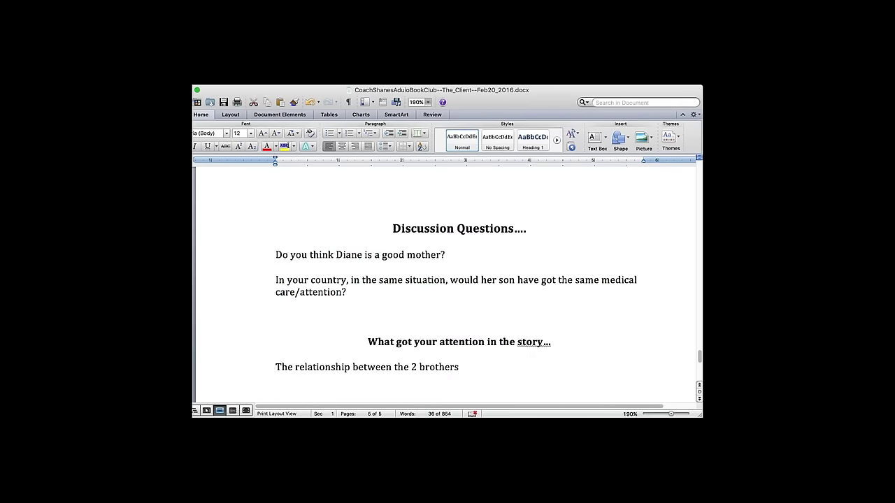
text(We have to decide the next 2 books)
key(Home)
key(Return)
key(Return)
key(Return)
key(Return)
key(Return)
key(Return)
key(Return)
key(Return)
key(Return)
key(Return)
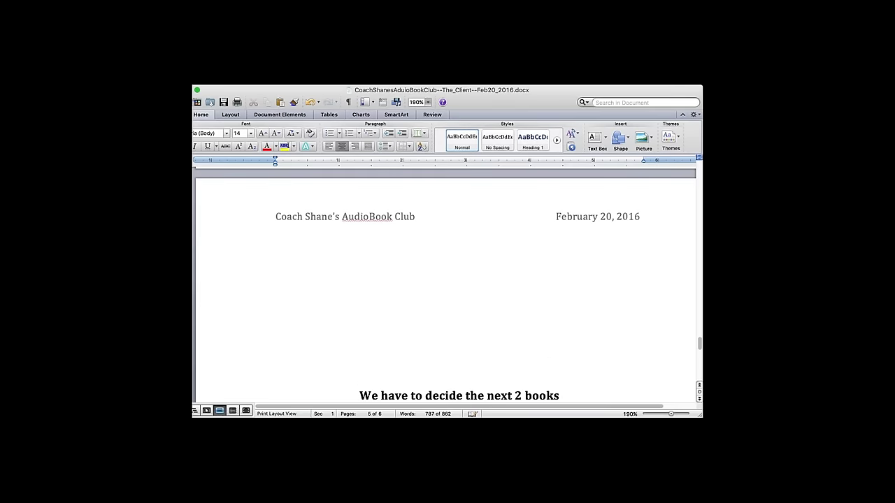
click(370, 240)
text(tory)
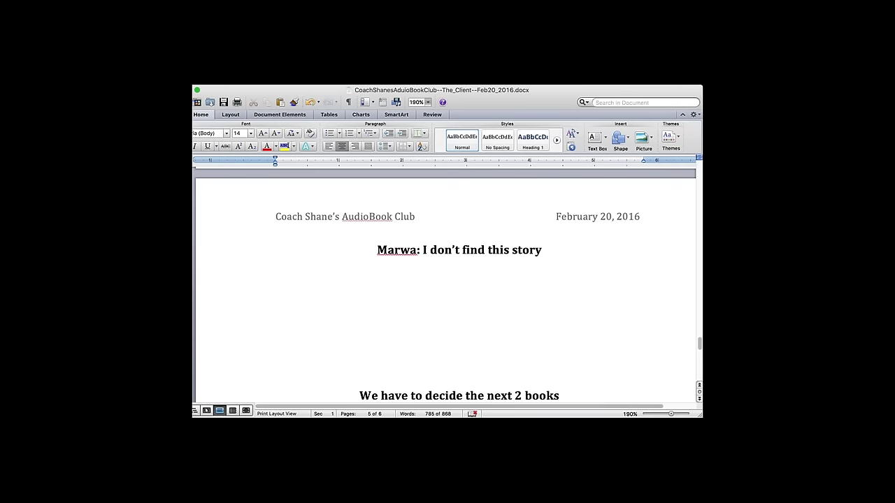
text( scary at all.)
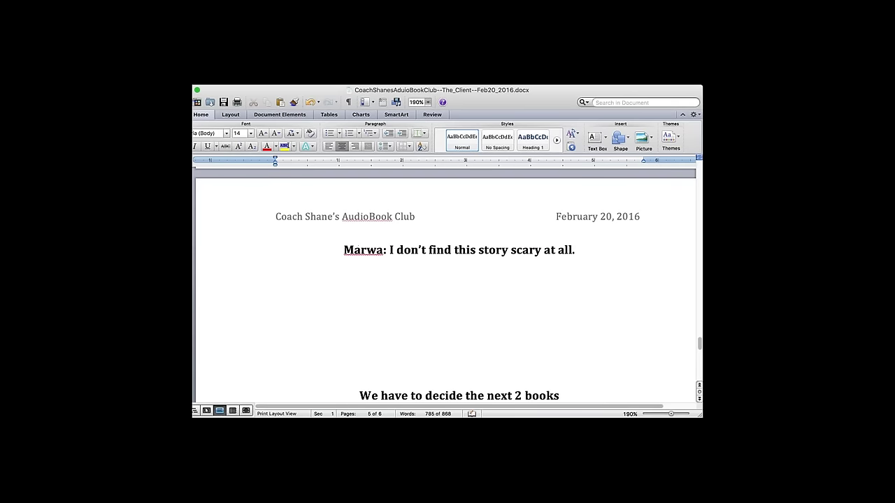
text( Wht)
key(BackSpace)
text(y do you guys)
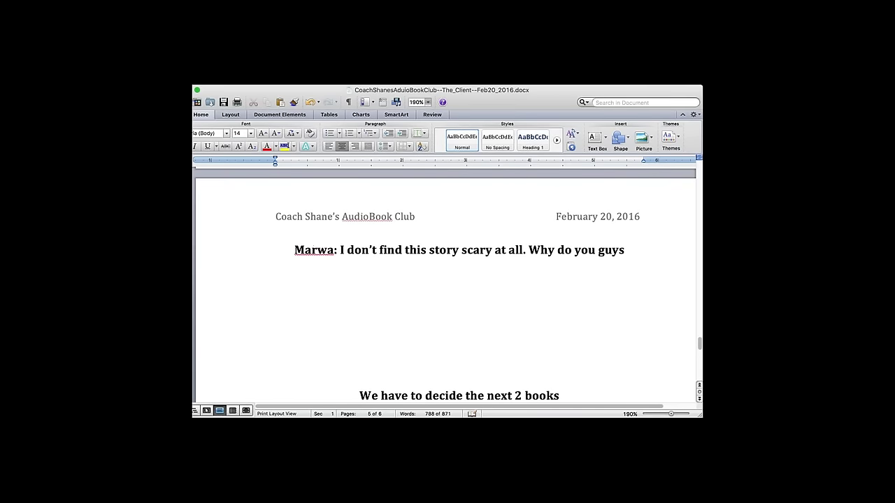
text( say it's sa)
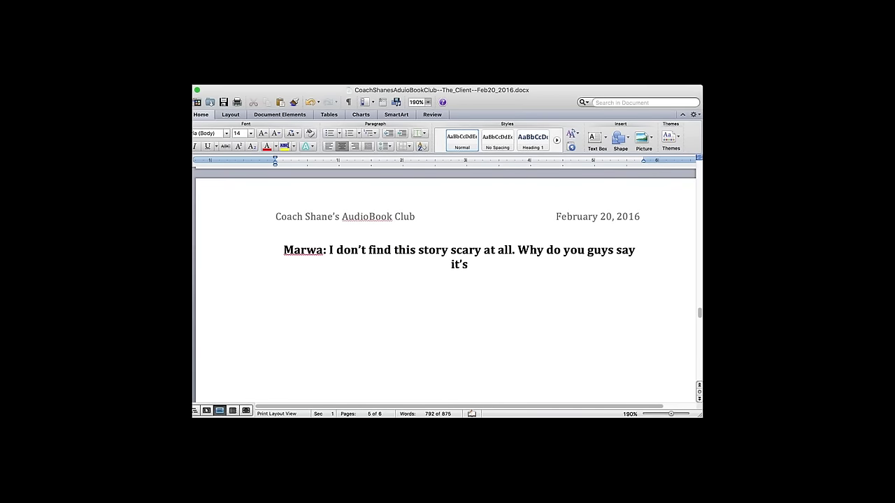
key(BackSpace)
text(cary?)
key(Return)
text(CS: It's all about the perspective.)
key(Return)
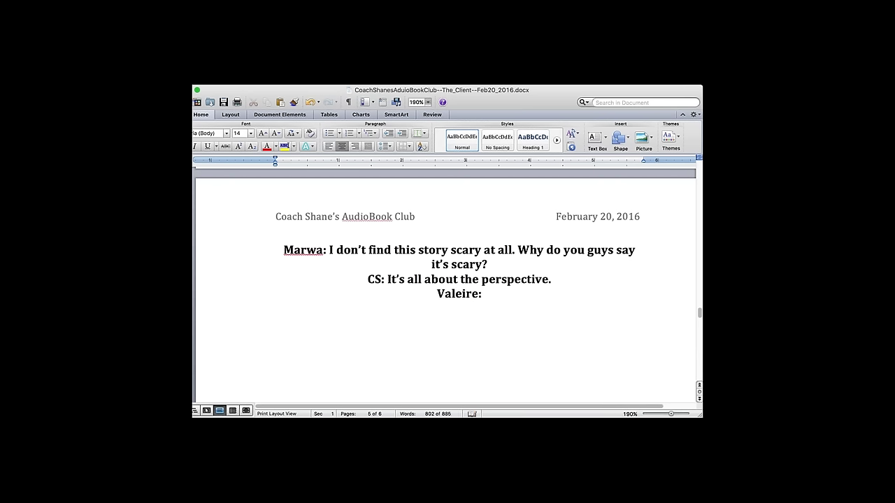
text( I’m)
text(rie: I'm not)
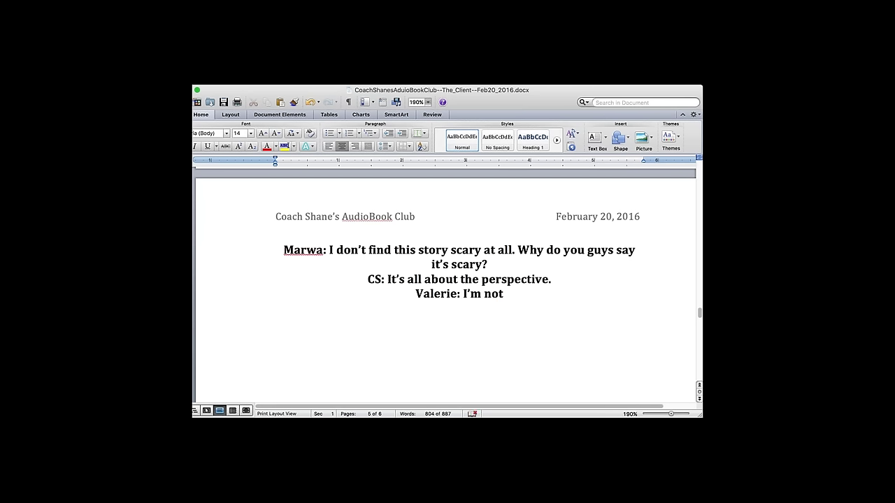
text( into)
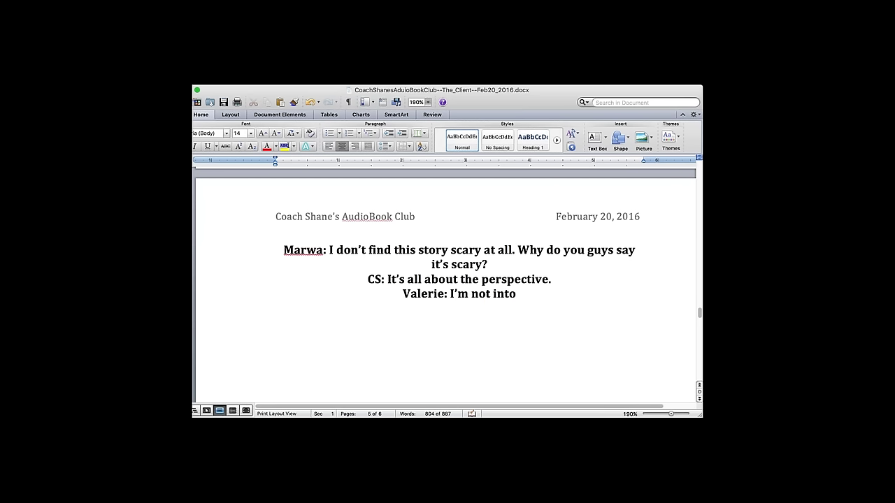
key(BackSpace)
key(BackSpace)
key(BackSpace)
key(BackSpace)
key(BackSpace)
text(so)
key(BackSpace)
key(BackSpace)
key(BackSpace)
text(rea)
key(BackSpace)
key(BackSpace)
key(BackSpace)
key(BackSpace)
text(listening as one of the characted)
key(BackSpace)
text(rs.)
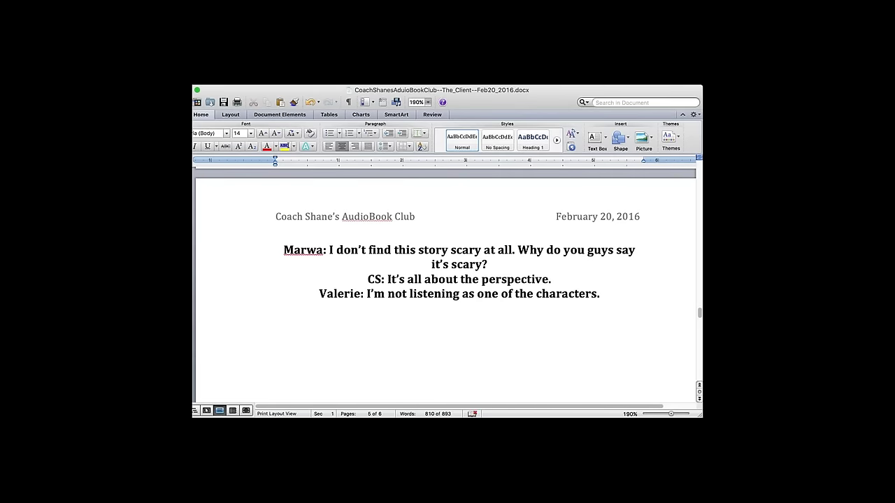
text( I just)
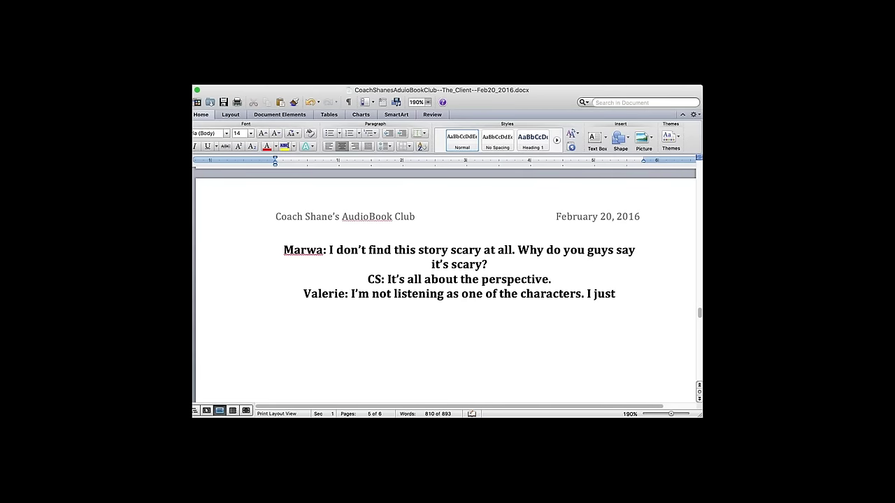
text( wonder)
text( what happens)
text( next but I d)
text(on't)
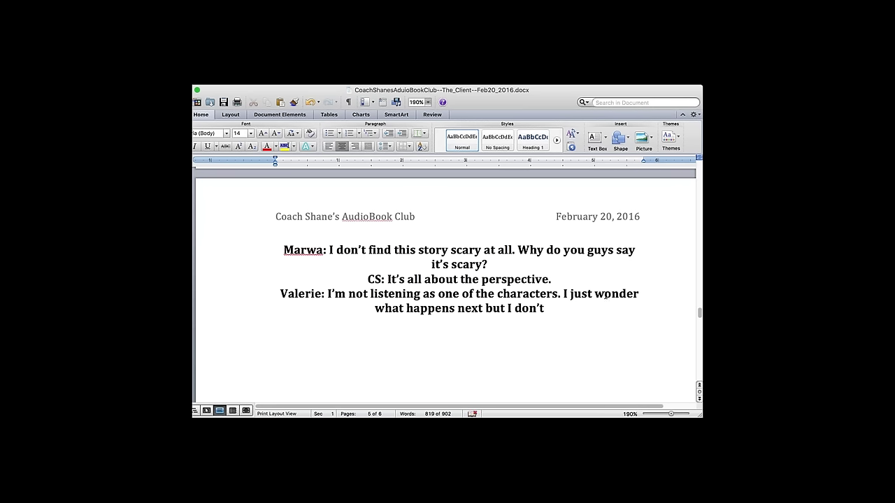
- Remove 'just' and finish the reply with 'put myself in the character's'
click(590, 293)
key(BackSpace)
key(BackSpace)
key(BackSpace)
key(BackSpace)
key(BackSpace)
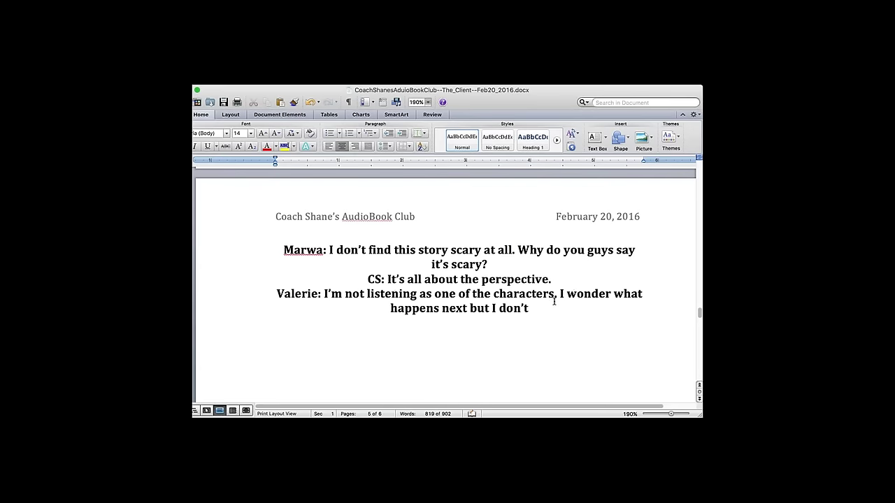
click(551, 303)
text(put myself)
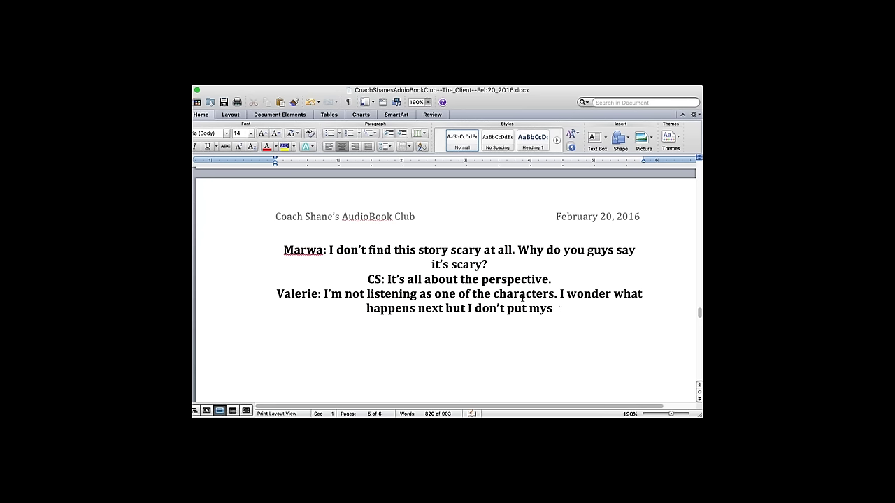
key(BackSpace)
text(myself i)
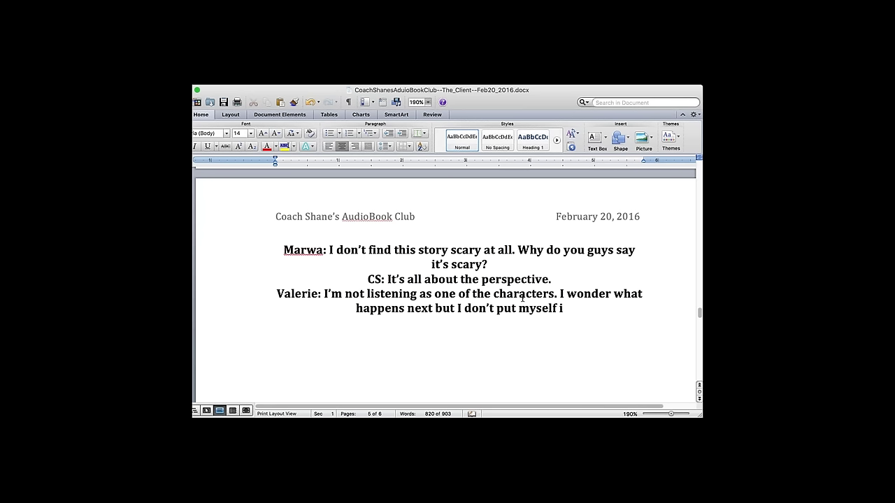
text(n the charac)
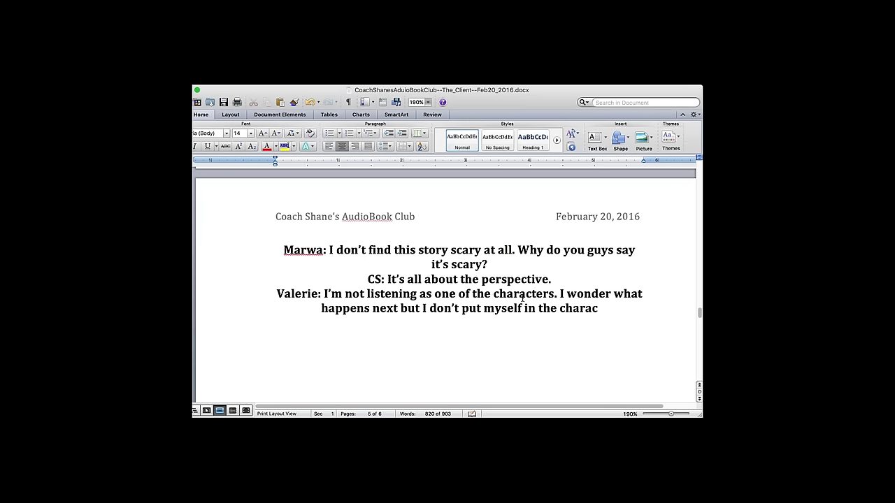
text(ter’s)
key(BackSpace)
text('s)
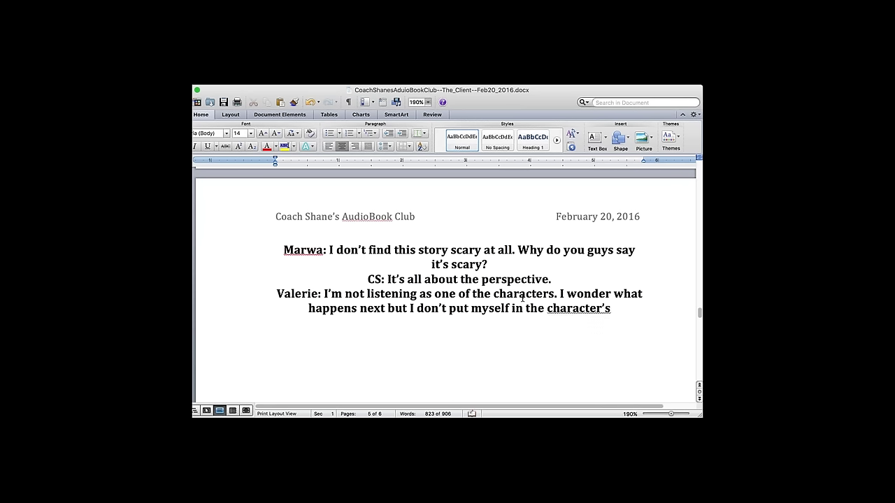
- Add the coach's line 'CS: I become the main character when I read/listen to the book.'
key(Return)
key(Return)
text(CS:)
text( I)
text( become on)
key(BackSpace)
key(BackSpace)
text(the main character when I read/listen)
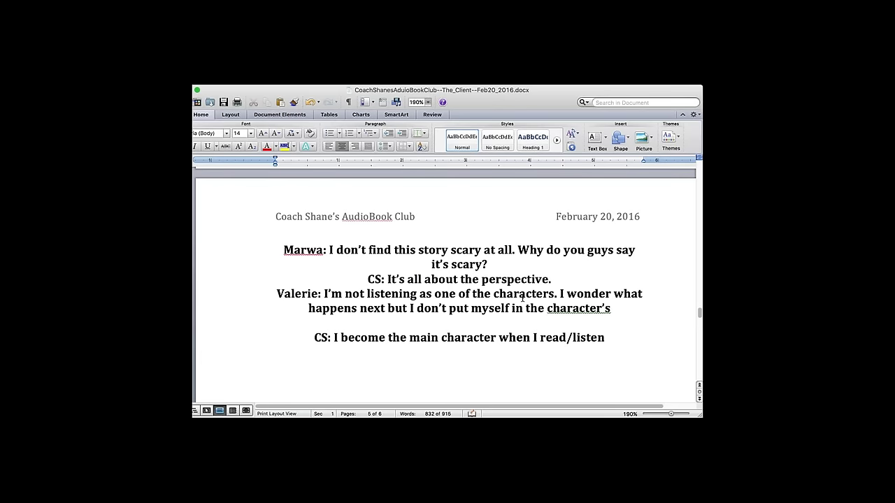
text( to the book.)
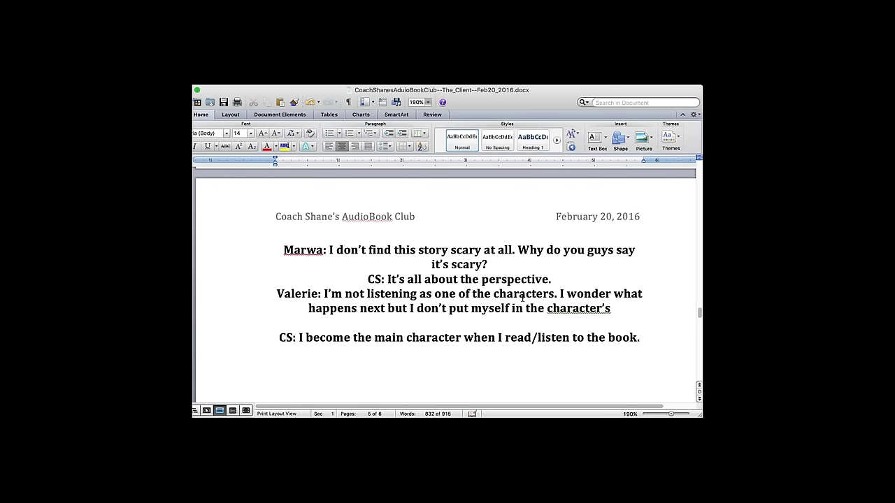
- Add a new line saying the story becomes tangible/visceral, ending 'become the main character.'
key(Return)
text(It allows me to)
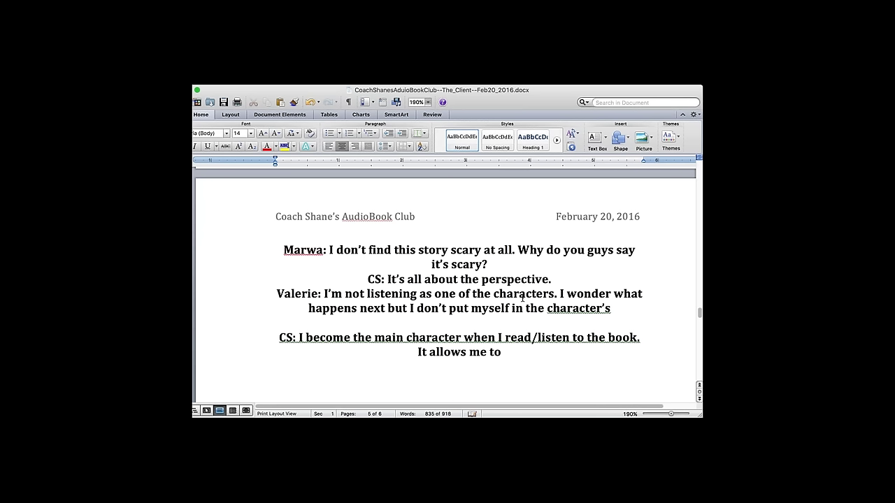
text( enjoy the stor)
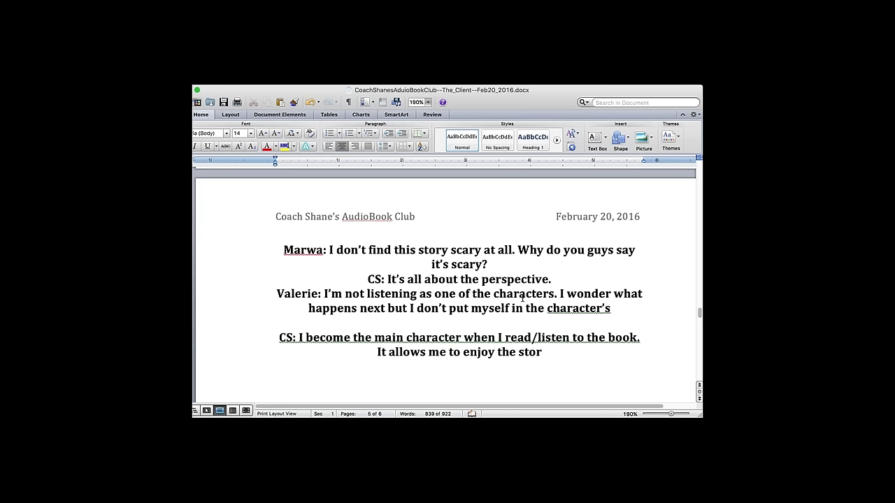
text(y. They)
key(BackSpace)
text(story becomes)
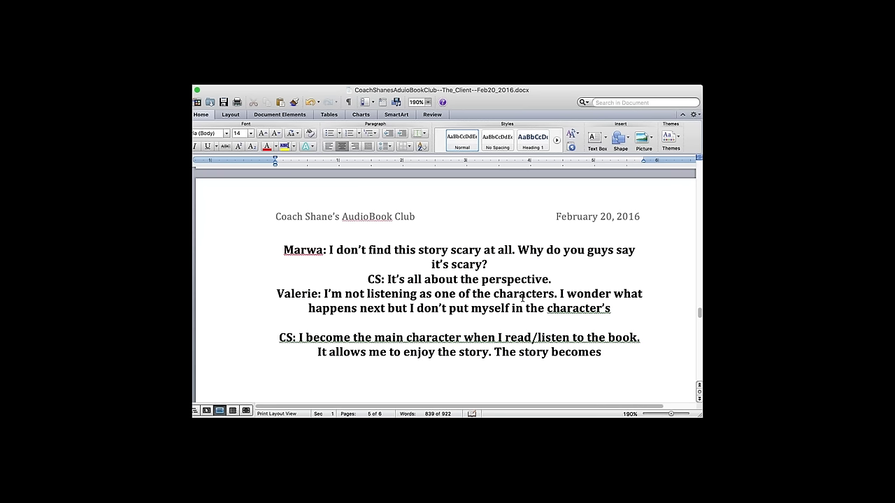
text( tna)
key(BackSpace)
key(BackSpace)
text(ang)
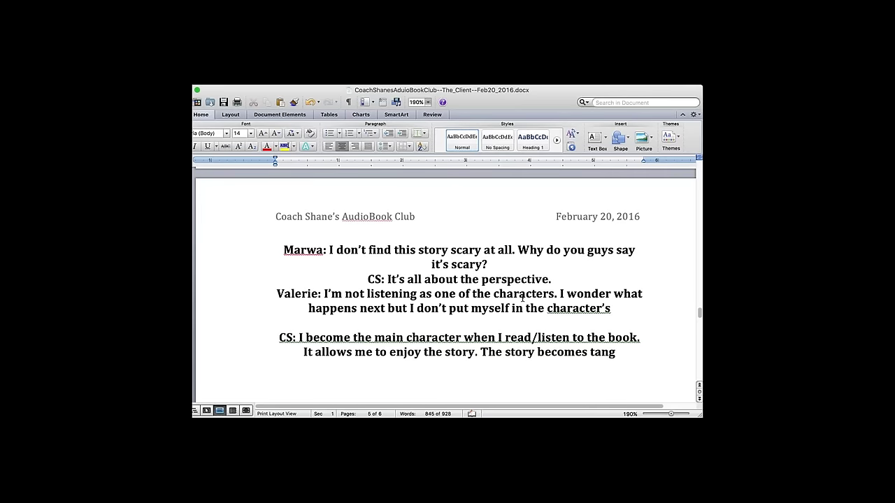
text(ible/)
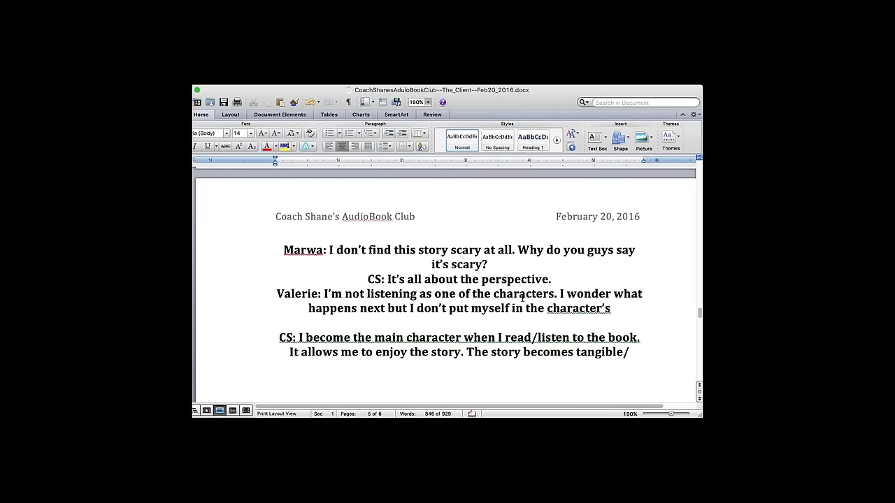
text(visceral, I can physically feel everything.)
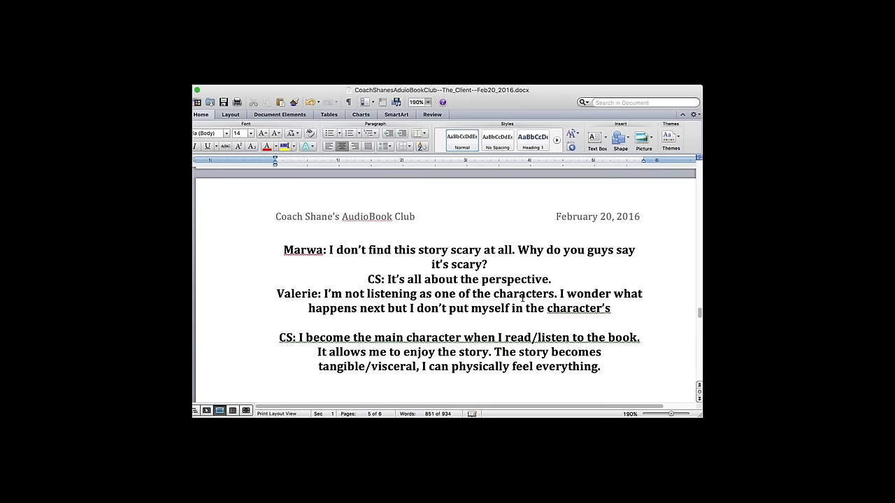
text( I can s)
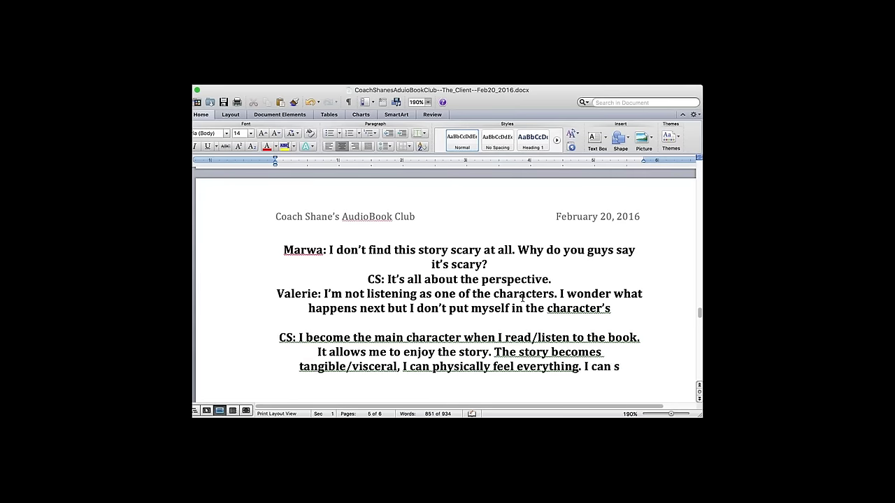
text(mell th)
text(e)
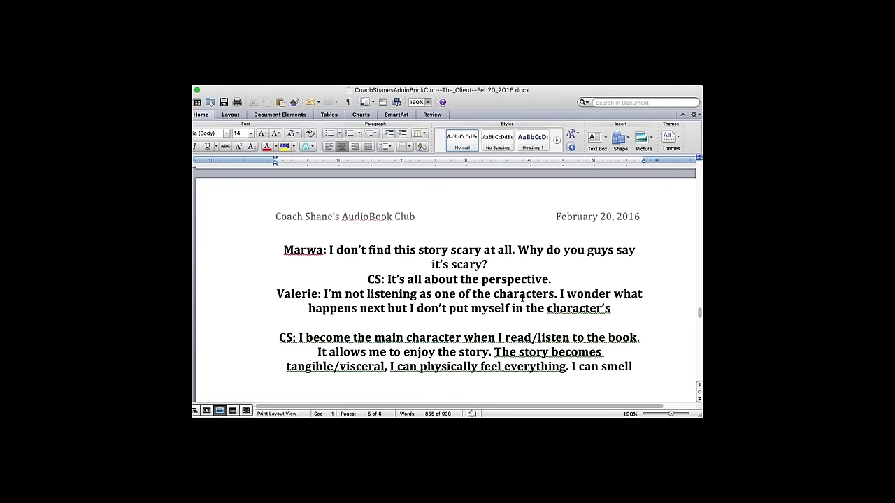
text( it, hear)
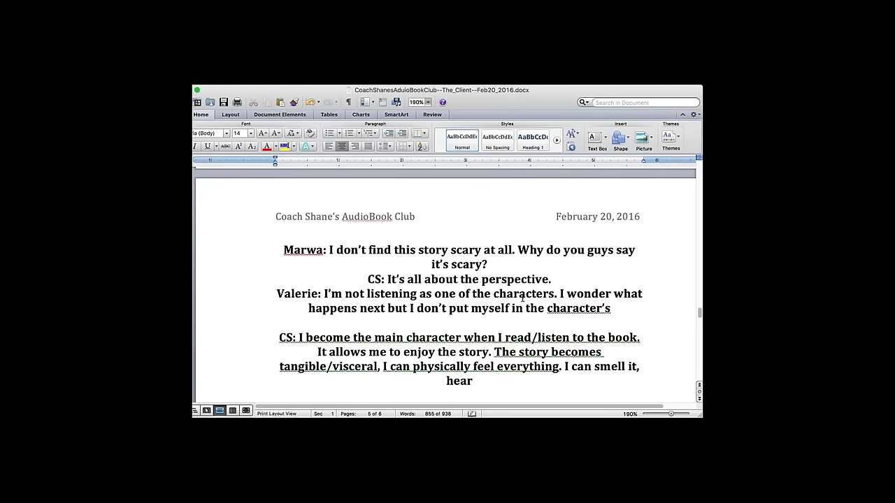
text( it which)
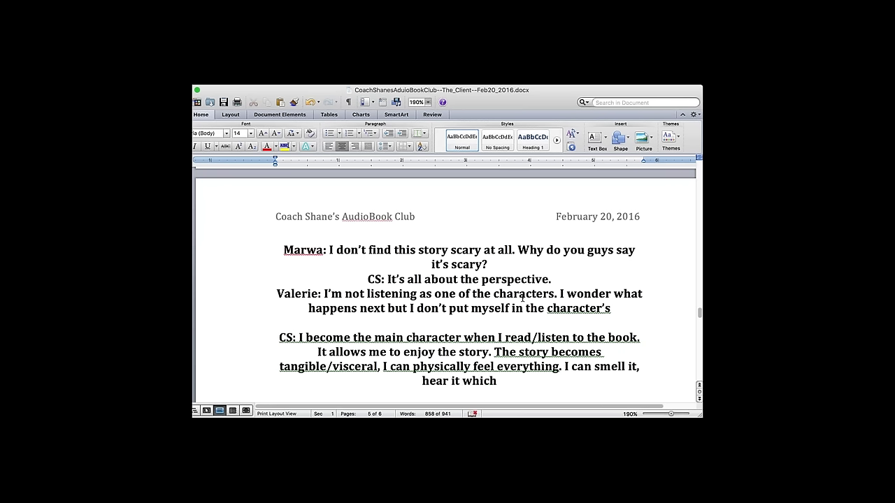
key(BackSpace)
key(BackSpace)
key(BackSpace)
key(BackSpace)
key(BackSpace)
key(BackSpace)
text(-- I have this habit)
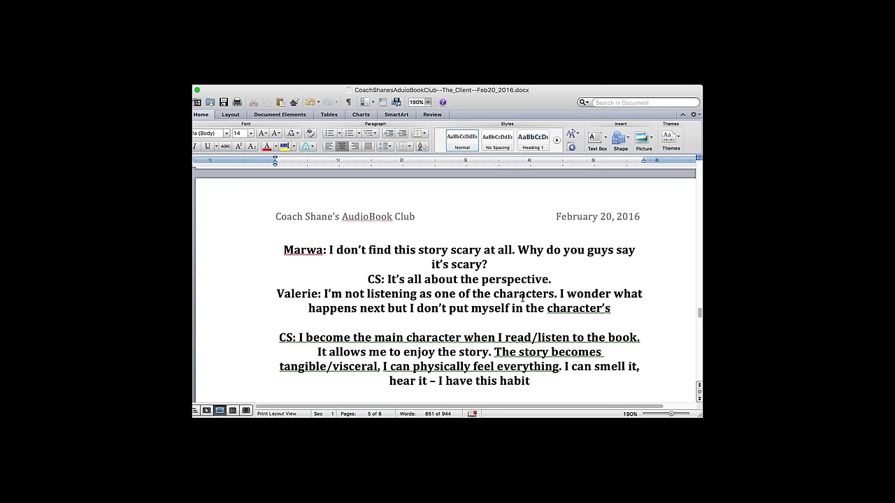
text( of)
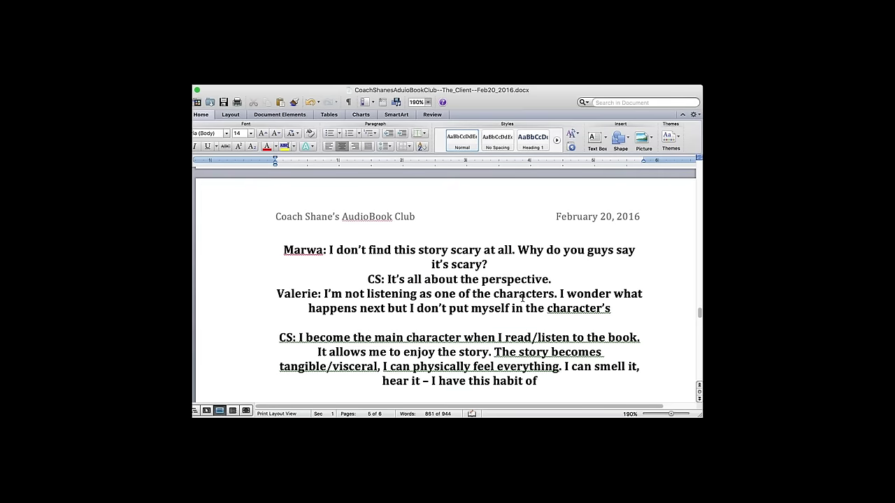
text( allowing m)
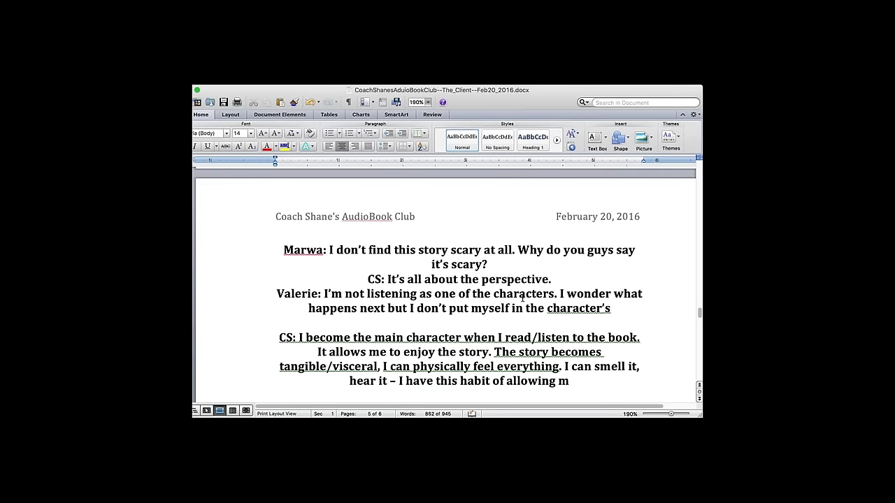
text(yself to bec)
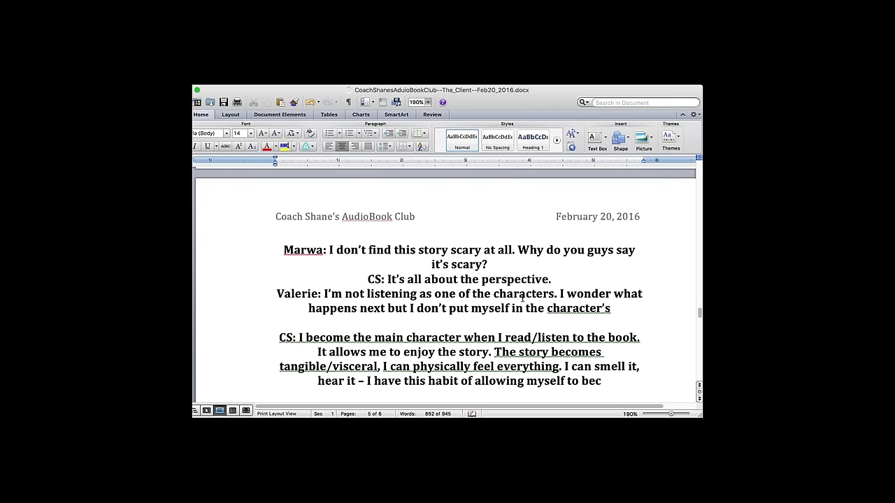
text(ome the main charat)
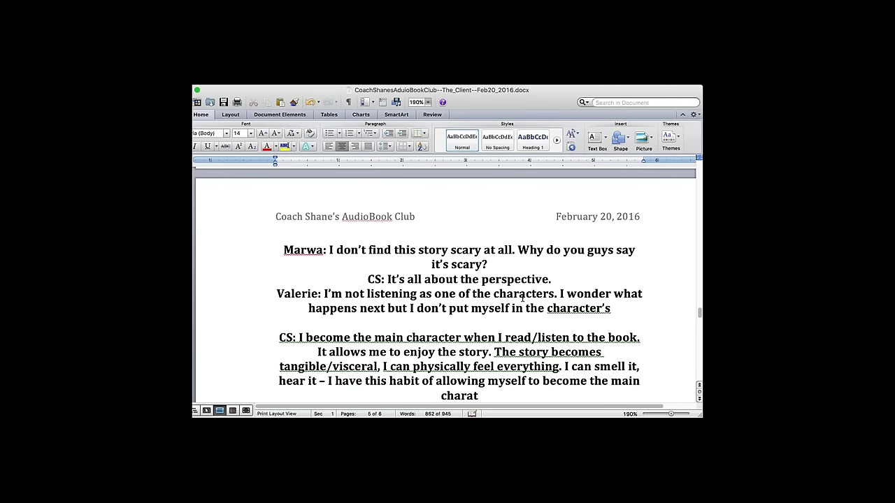
key(BackSpace)
text(cter.)
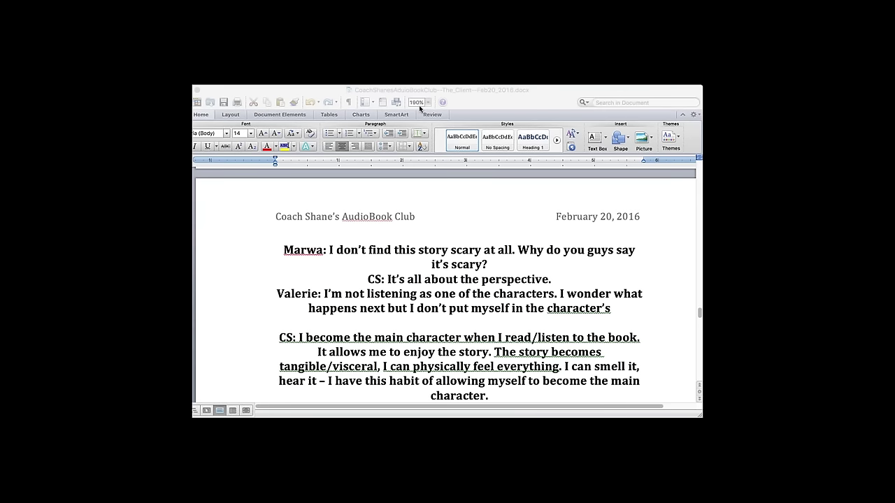
- Complete the earlier line so it ends 'character's shoes.'
click(205, 258)
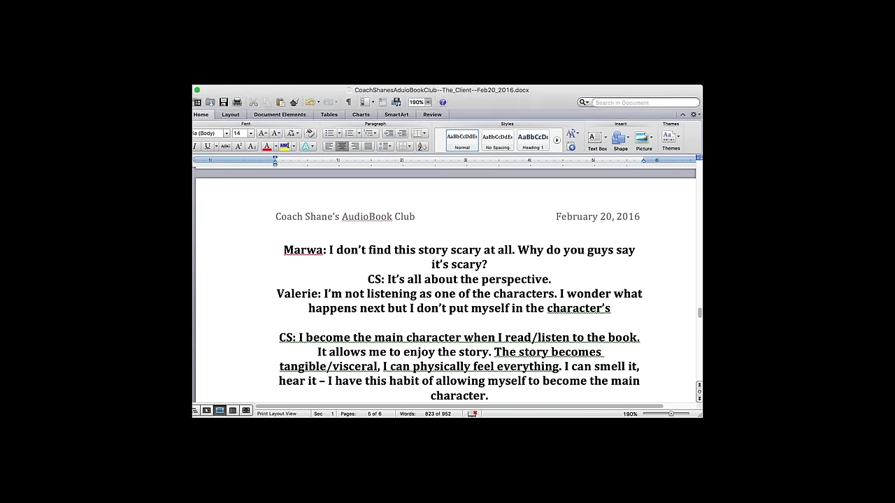
click(620, 309)
text(shoes.)
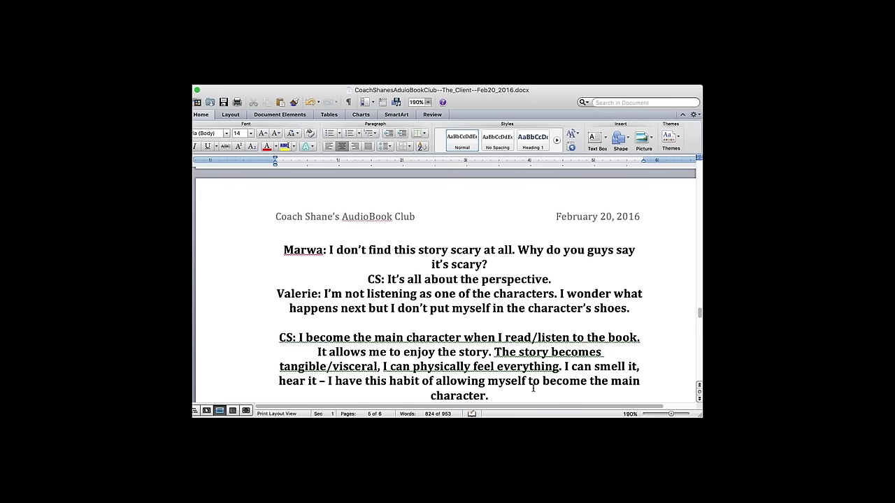
scroll(533, 389, down, 1)
click(536, 378)
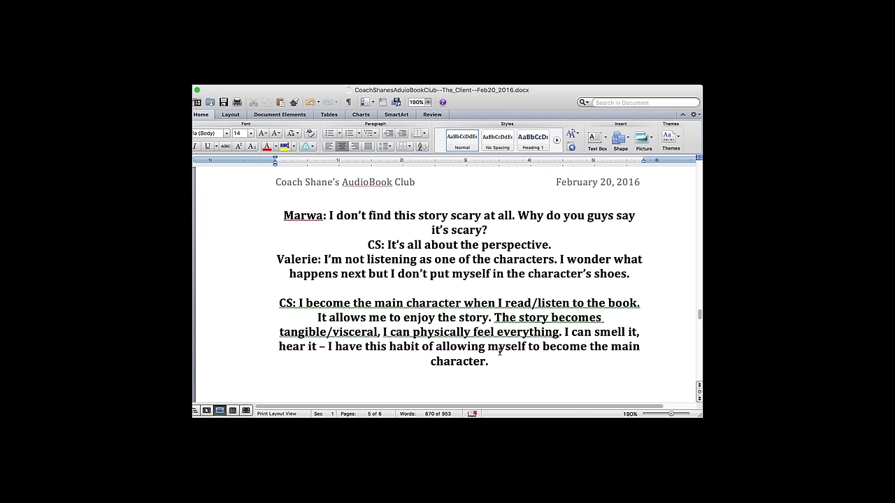
- Replace the comma after 'tangible/visceral' with '--' and the period after 'everything' with a colon
click(382, 332)
key(BackSpace)
text(--)
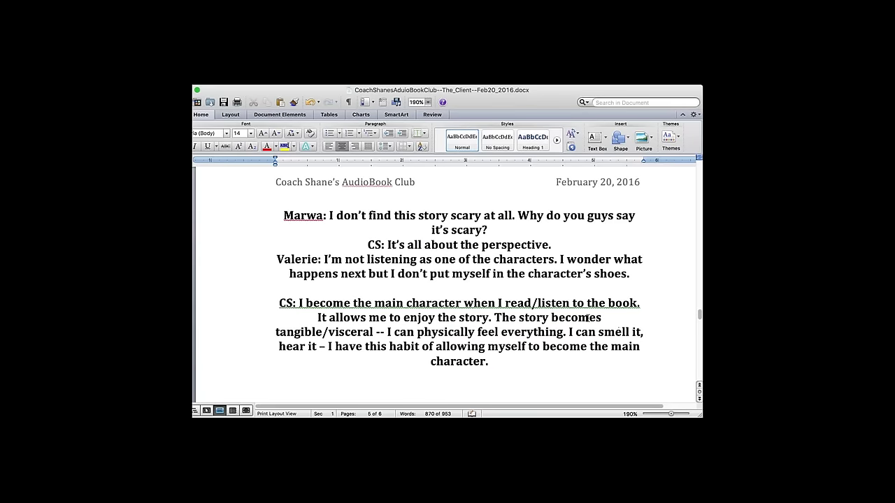
click(571, 332)
key(BackSpace)
text(:)
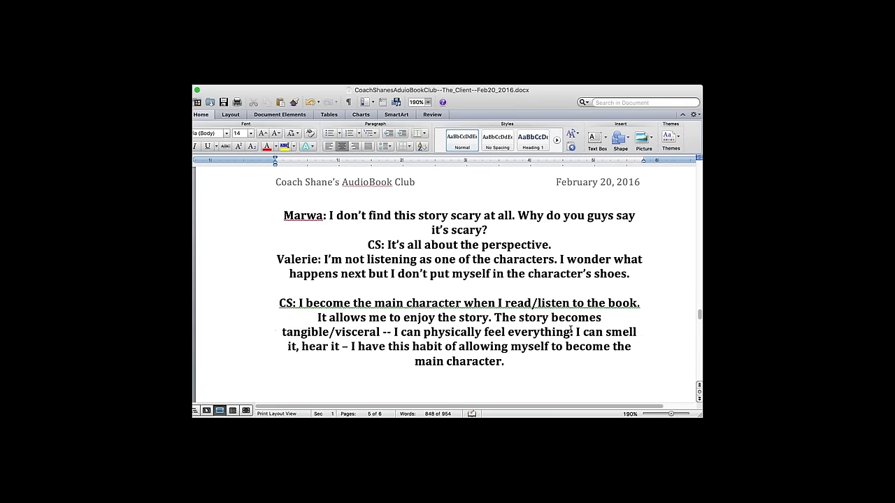
- Turn the dash after 'hear it' into a period and end with 'and in this book, I'm that 11-year-old boy.'
click(352, 345)
key(BackSpace)
key(BackSpace)
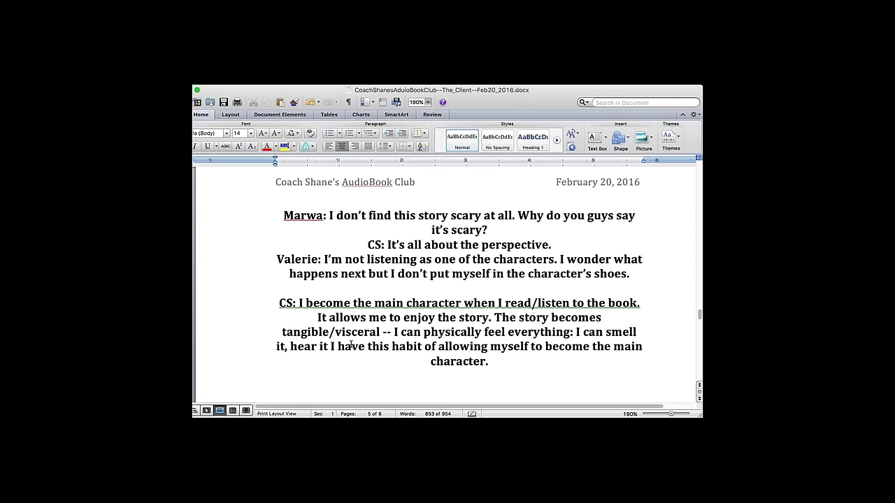
text(.)
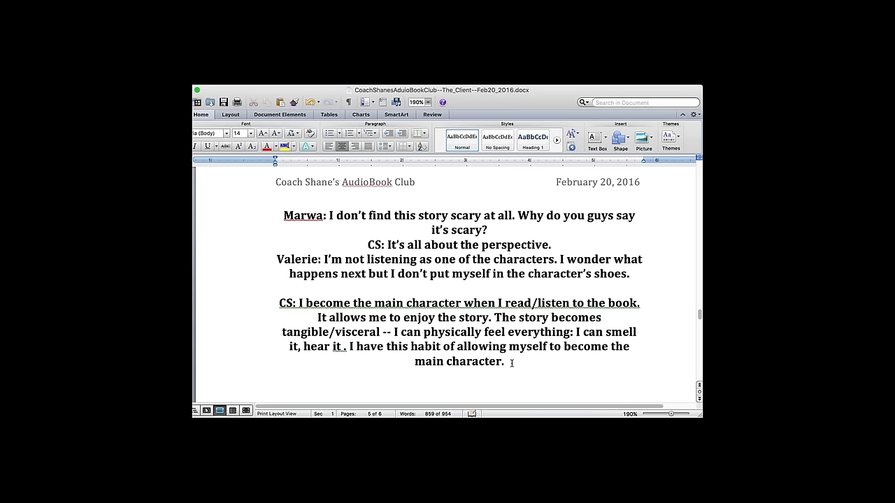
key(BackSpace)
text(and in t)
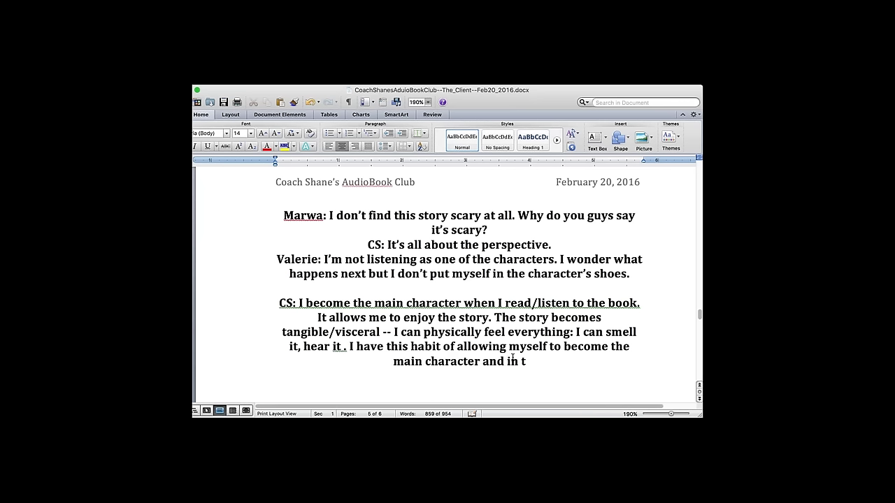
text(his book, I)
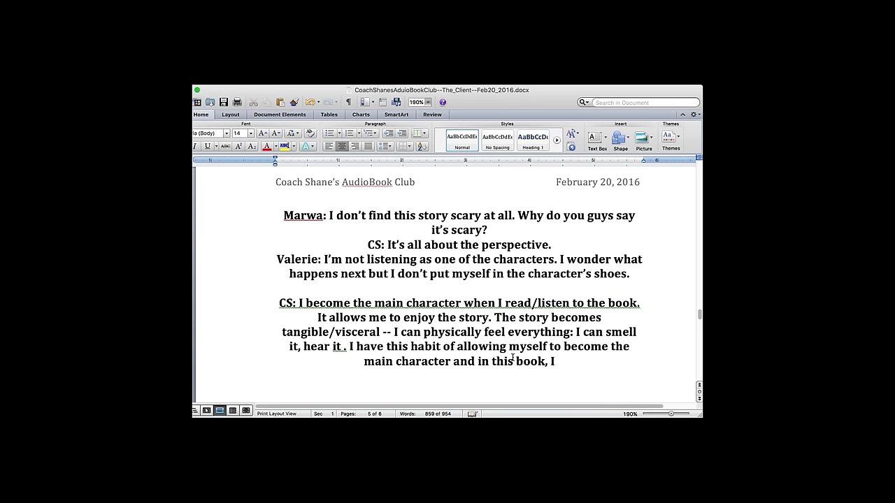
text('m that)
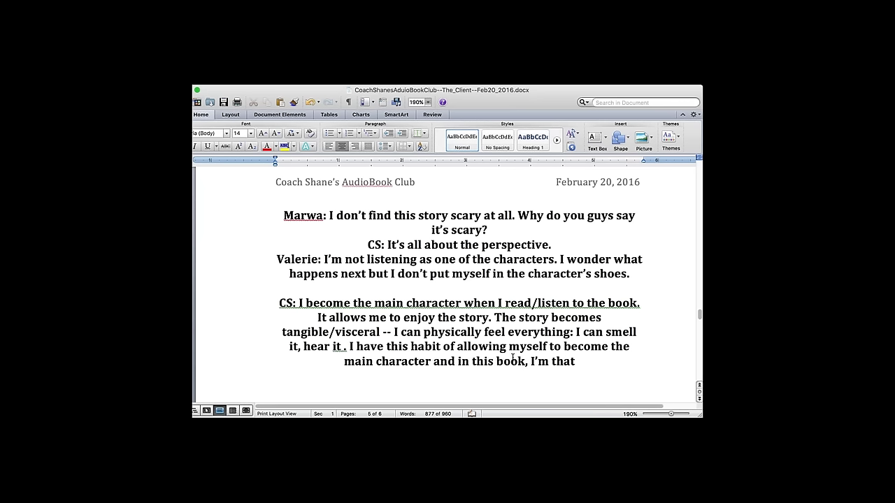
text( 11-year-old boy.)
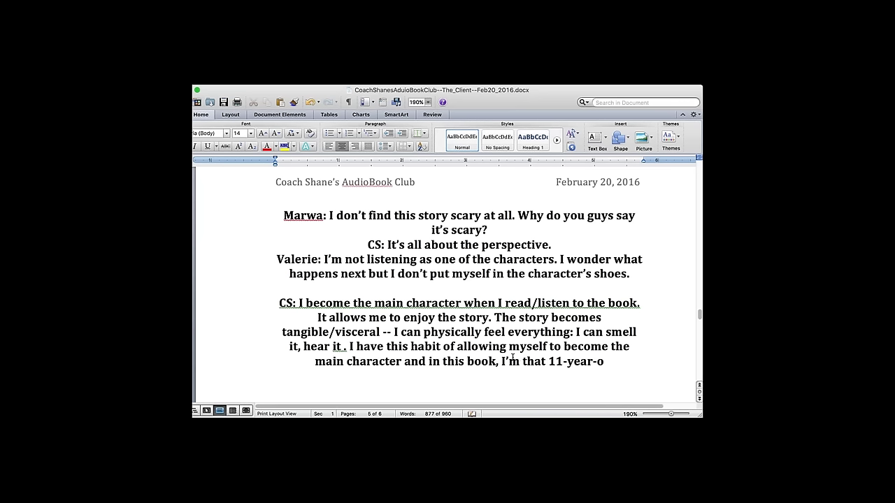
click(344, 350)
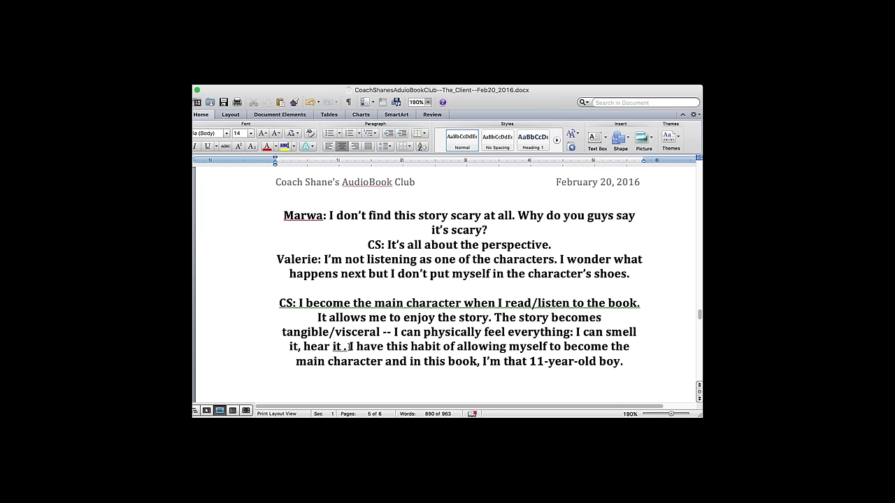
- Type the question asking a member who writes whether they become a character or listen from outside the story
click(484, 385)
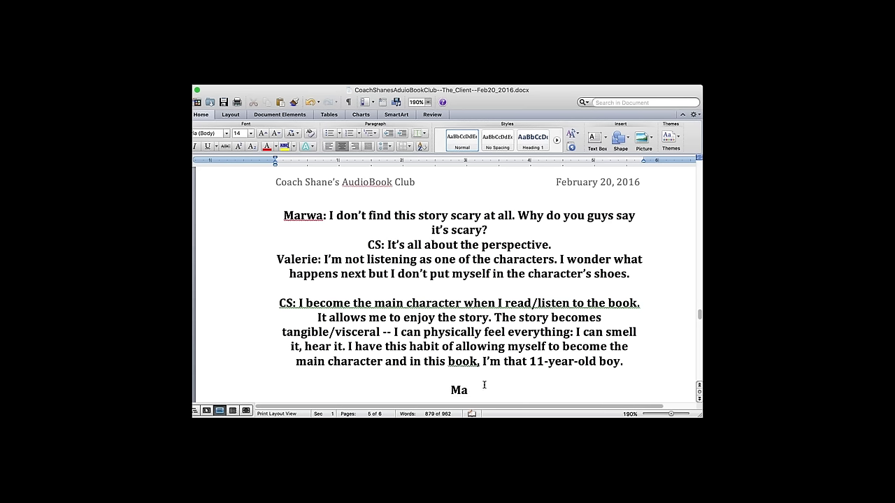
text(, you write.)
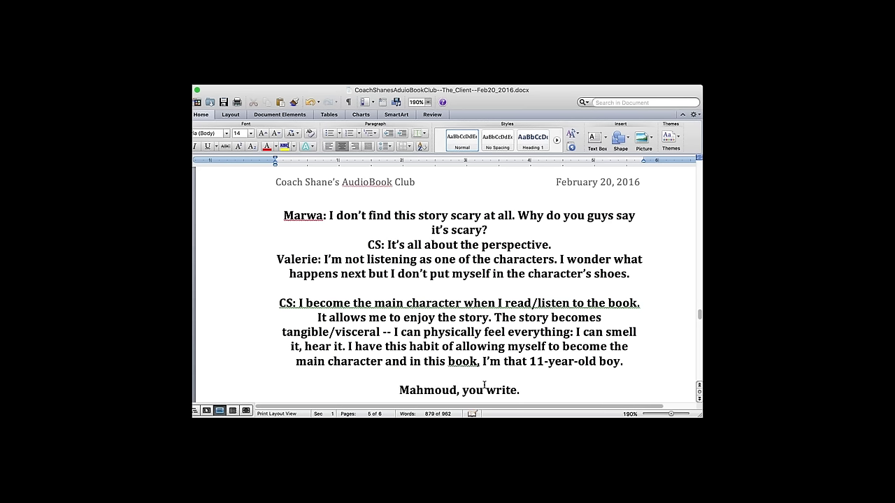
text( Do you be)
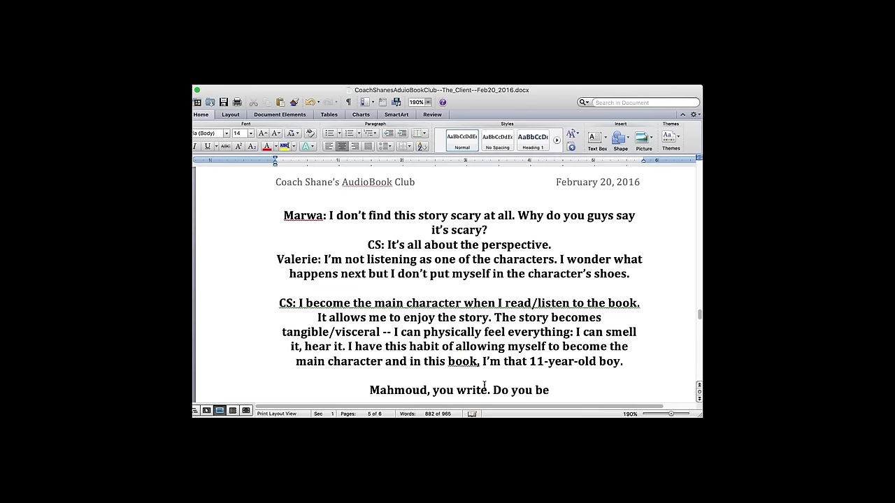
text(come a character)
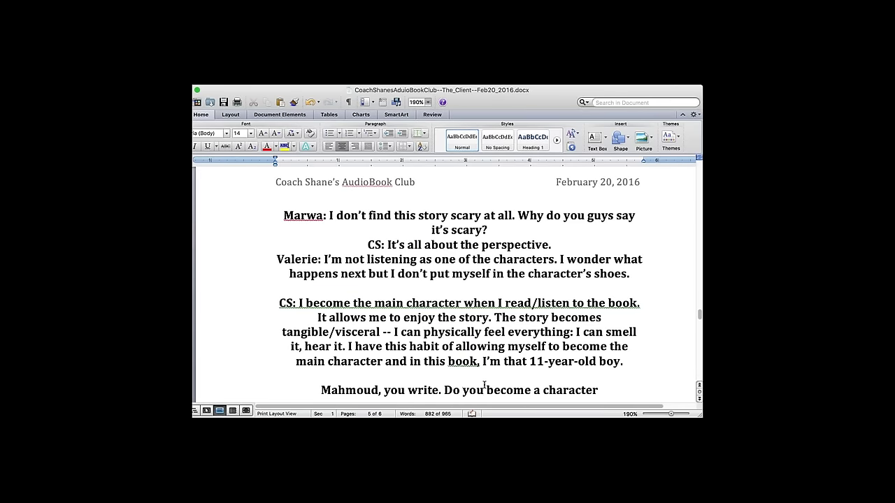
text( of the story o)
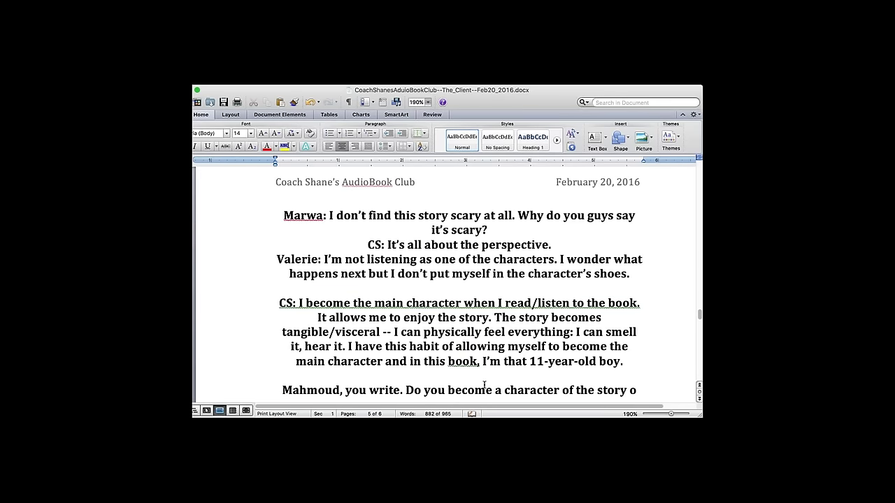
text(r are outside listening to the story?)
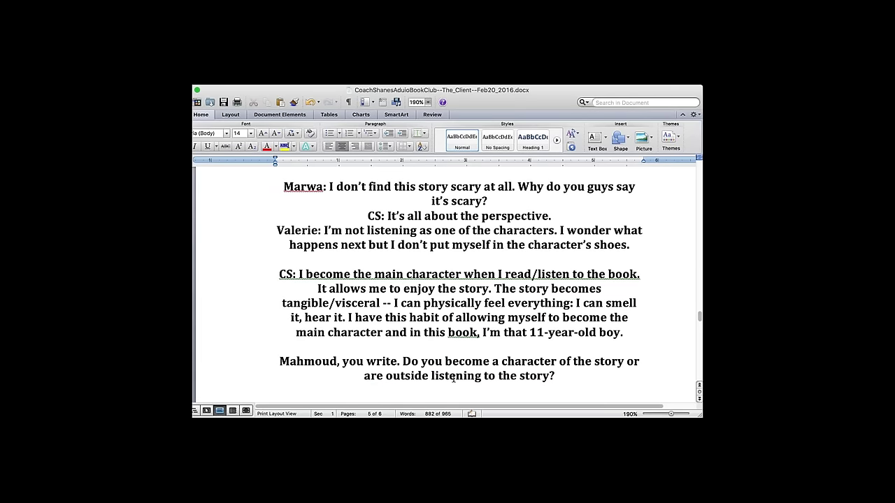
click(403, 363)
text(So)
key(BackSpace)
text(I'm)
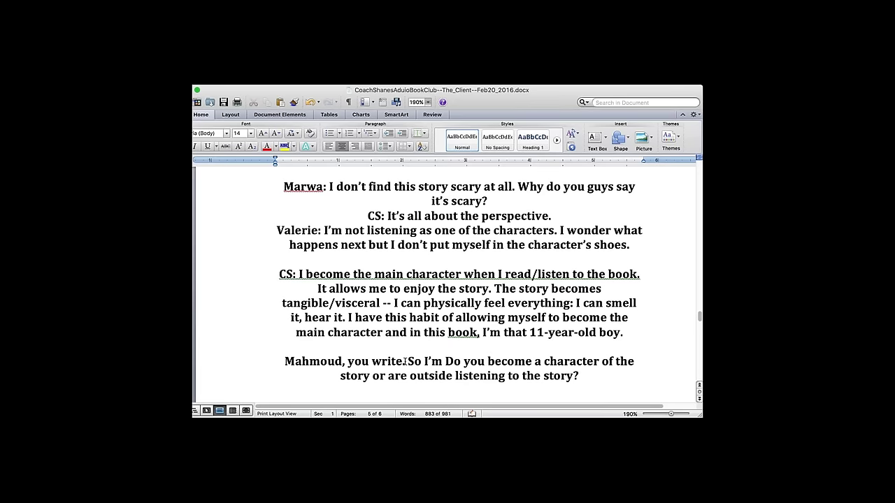
key(BackSpace)
key(BackSpace)
key(BackSpace)
key(BackSpace)
key(BackSpace)
key(BackSpace)
key(BackSpace)
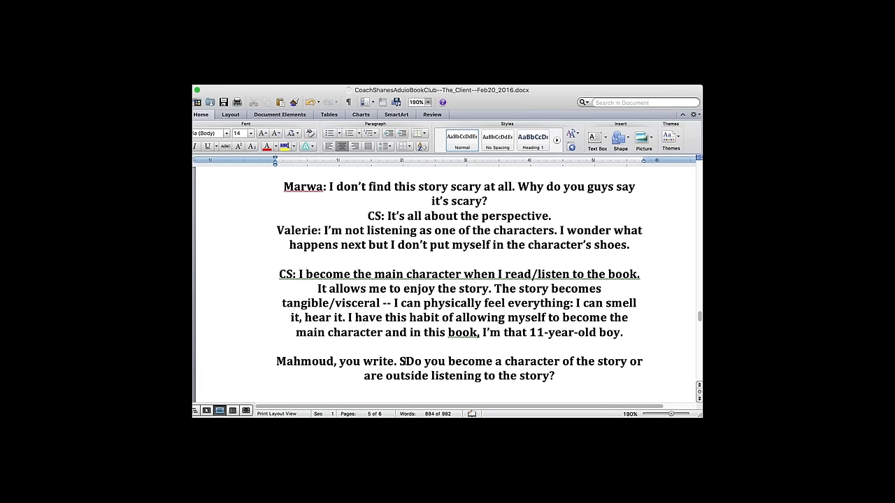
click(580, 379)
- Add the reply 'I become a character of the story.' and remove the unfinished comment line below it
key(Return)
key(Return)
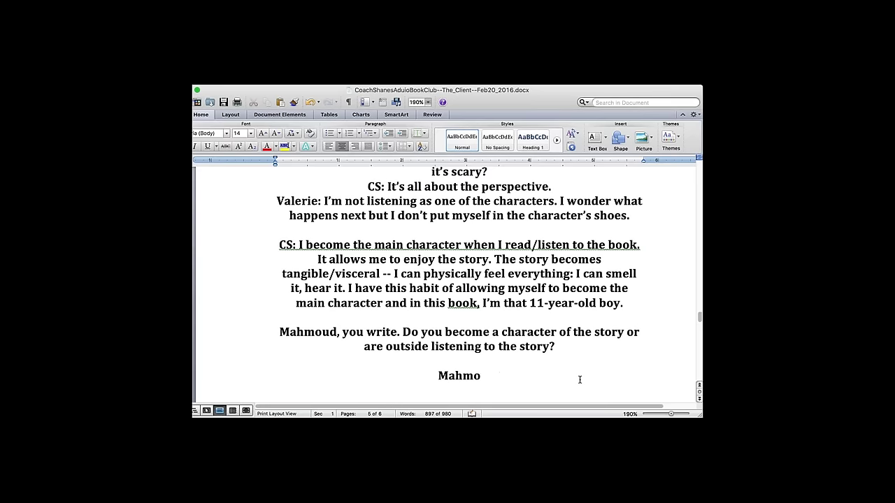
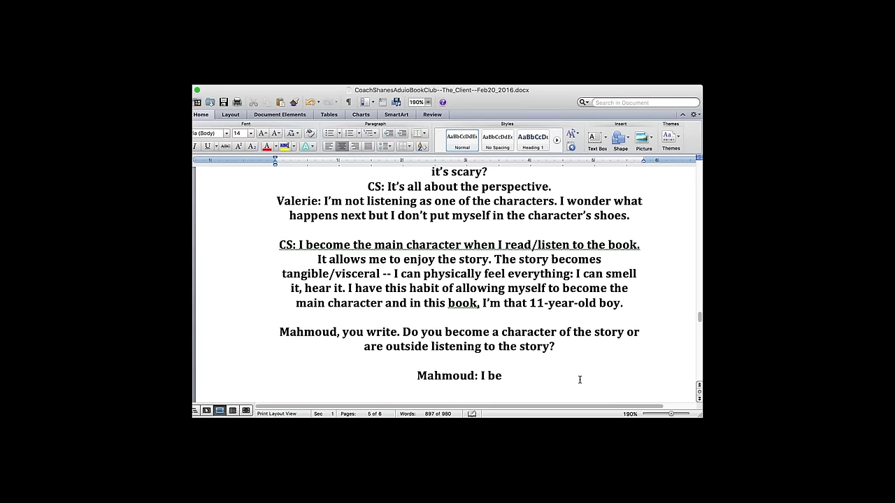
text(come a cha)
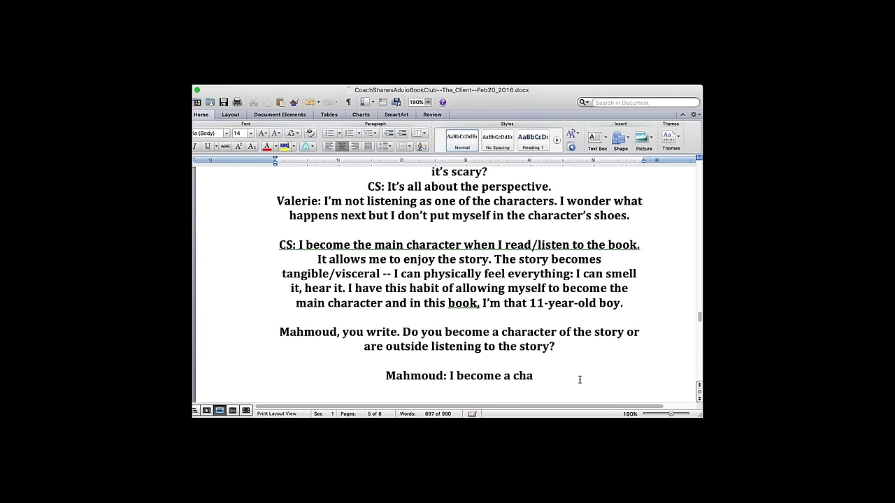
text(racter of the )
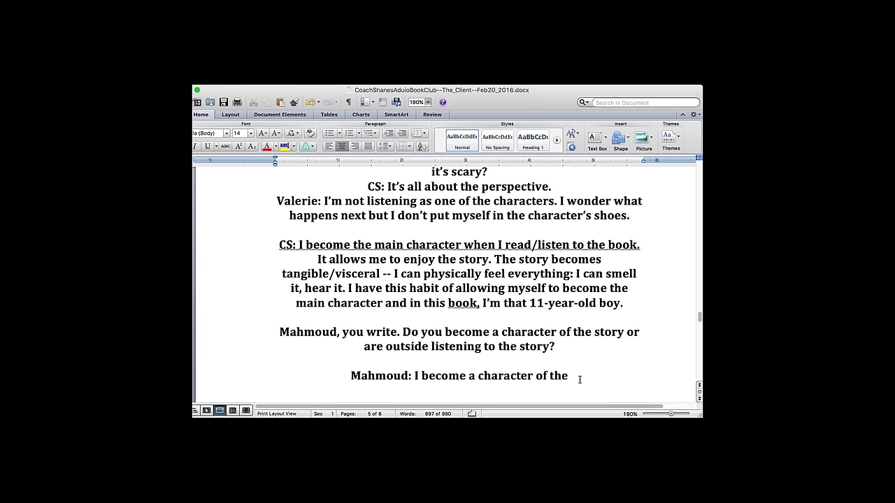
text(story.)
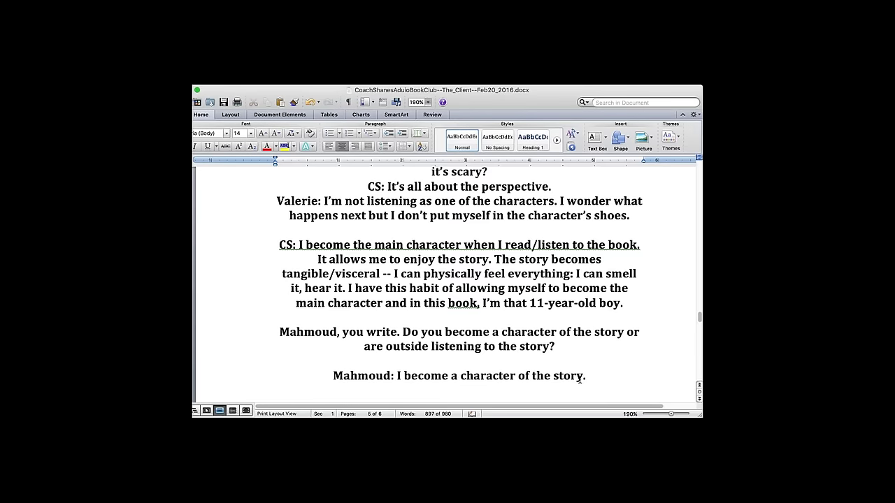
key(Return)
key(Return)
text(Santa: I'm Reggie Love! :) Haha)
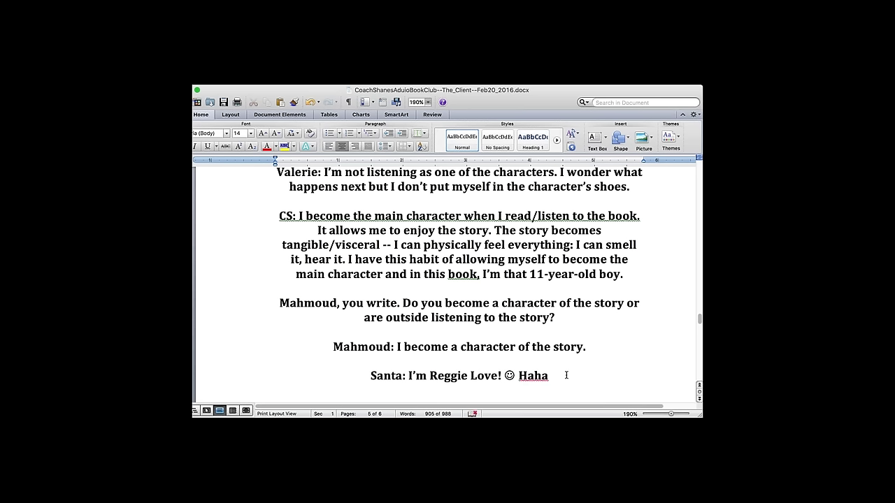
drag(567, 376, 529, 375)
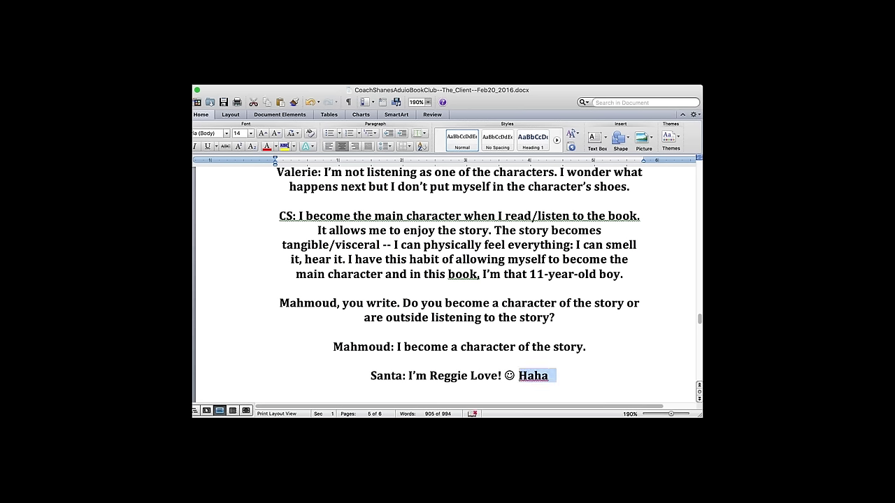
text(I wish)
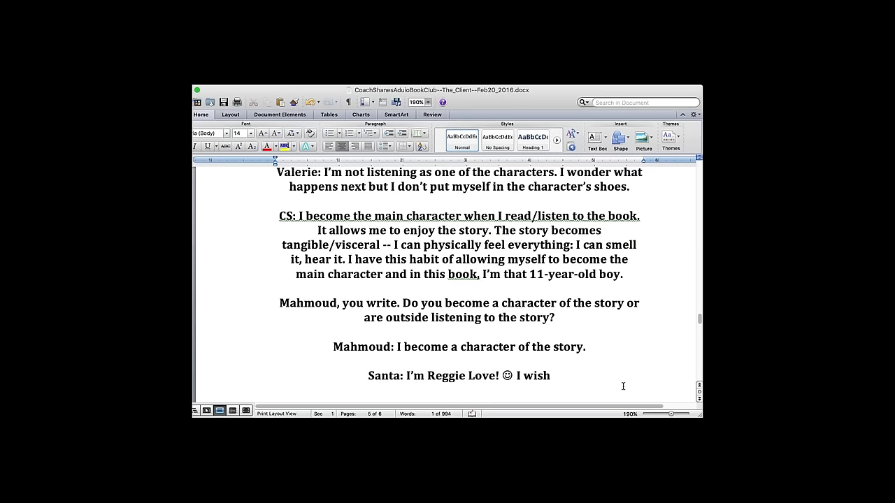
triple_click(437, 376)
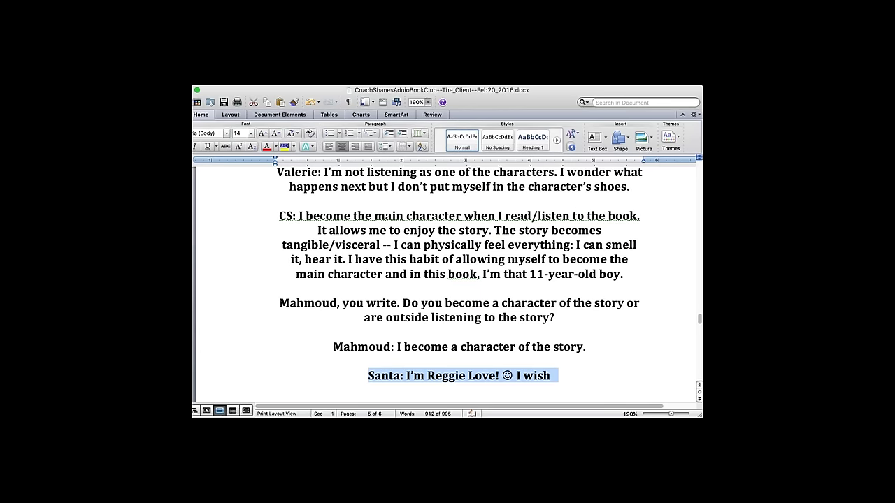
key(BackSpace)
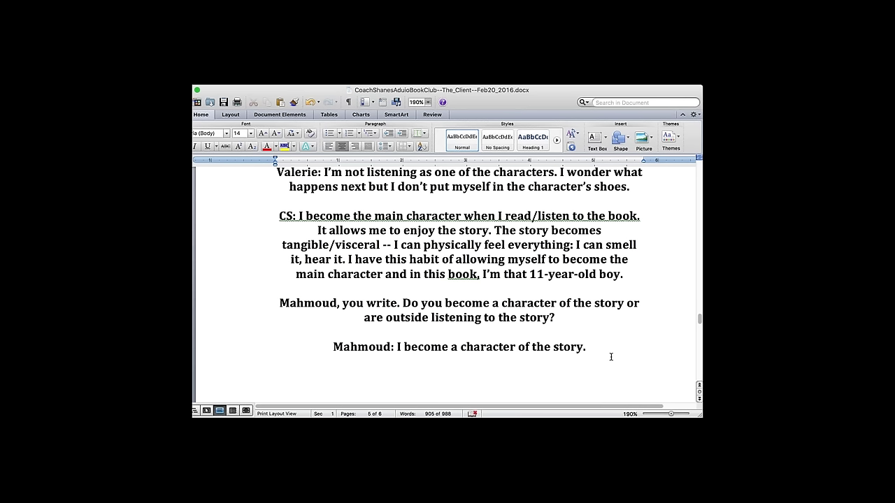
- Add a new speaker label and extend the answer with 'This allows me to enjoy every aspect of the story to the fullest.'
click(403, 292)
click(614, 347)
text(This allo)
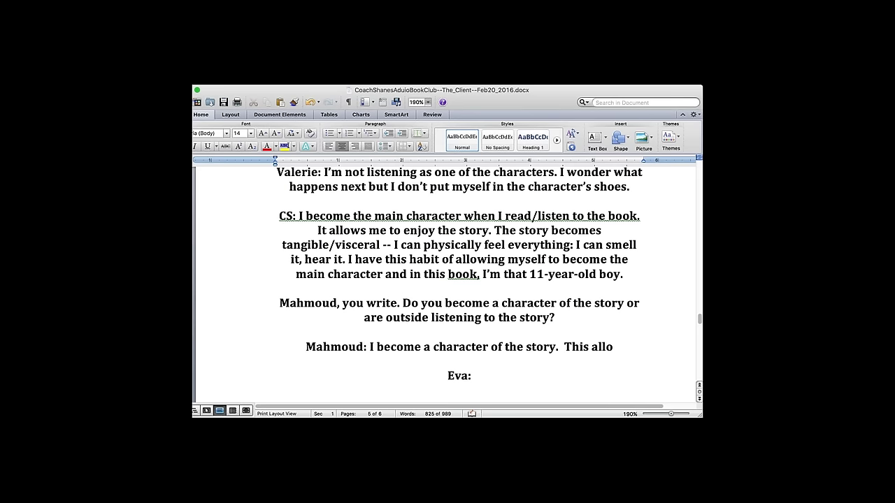
text(ws me to)
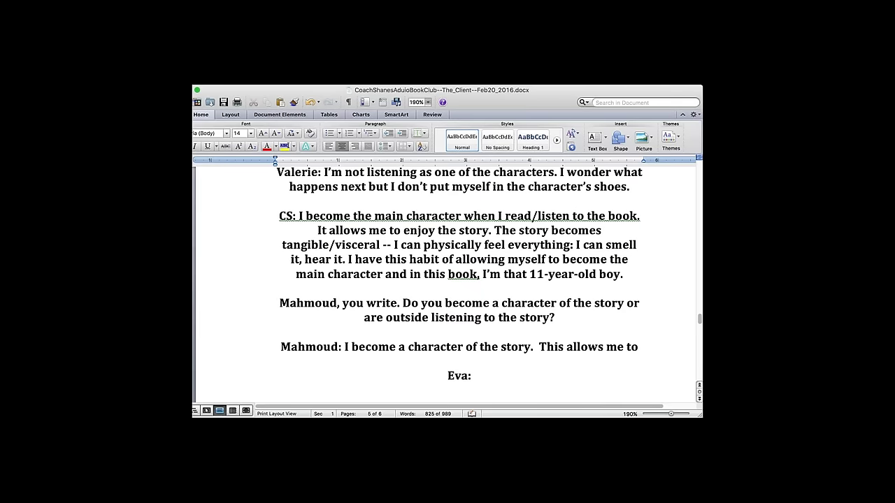
text( fully)
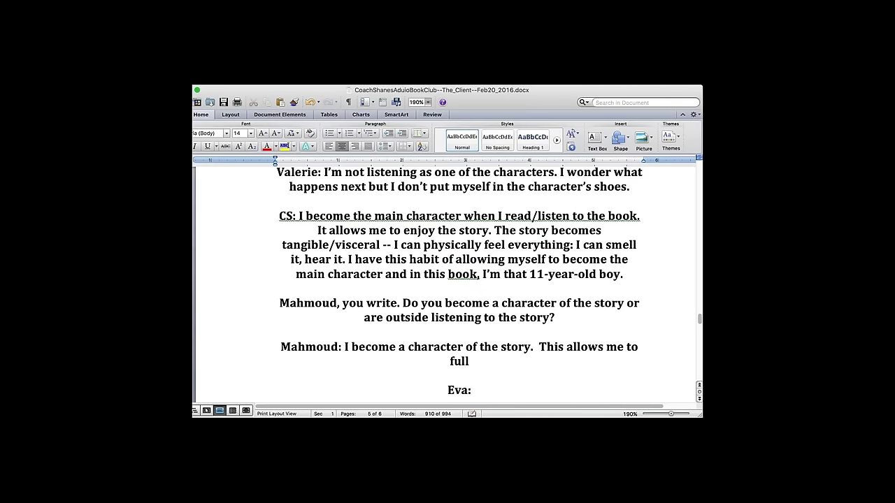
key(BackSpace)
key(BackSpace)
key(BackSpace)
key(BackSpace)
key(BackSpace)
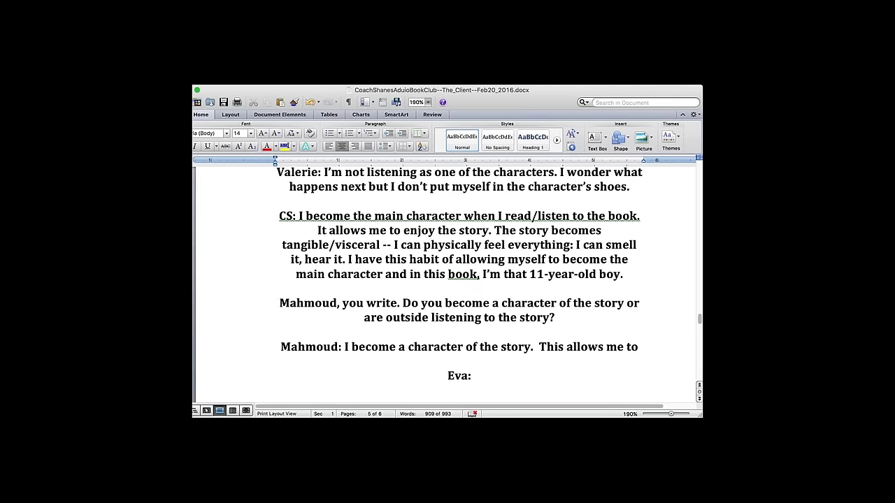
text(follow the stor)
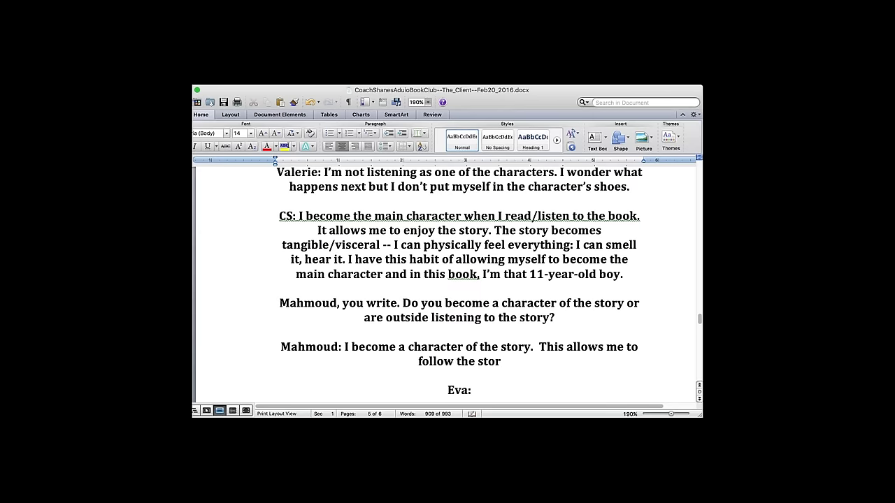
text(y)
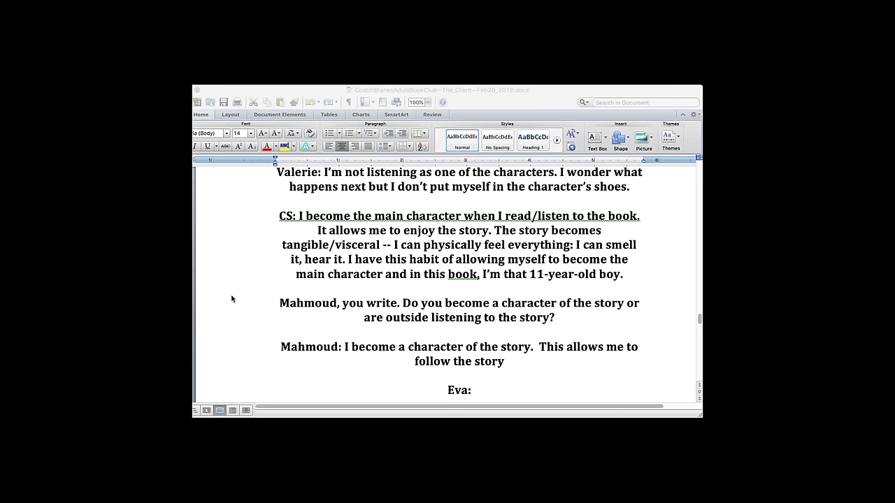
click(193, 289)
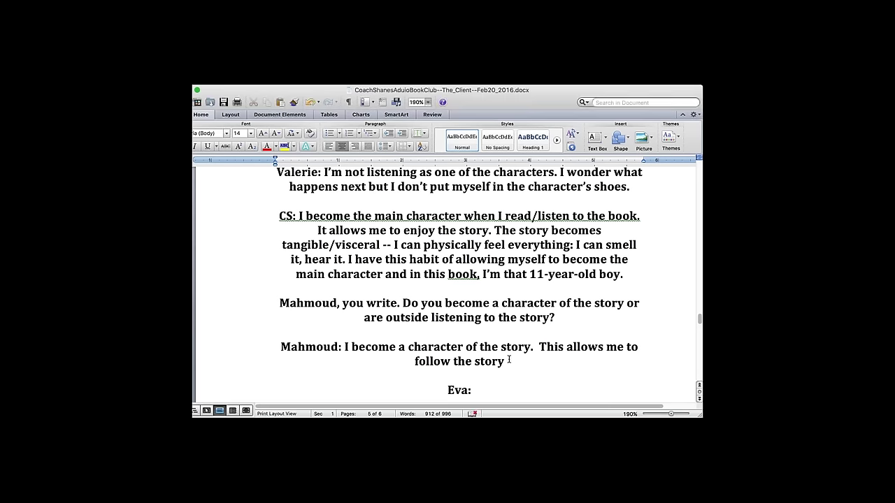
drag(414, 360, 450, 359)
text(enjoy every aspect of the story to the fullest.)
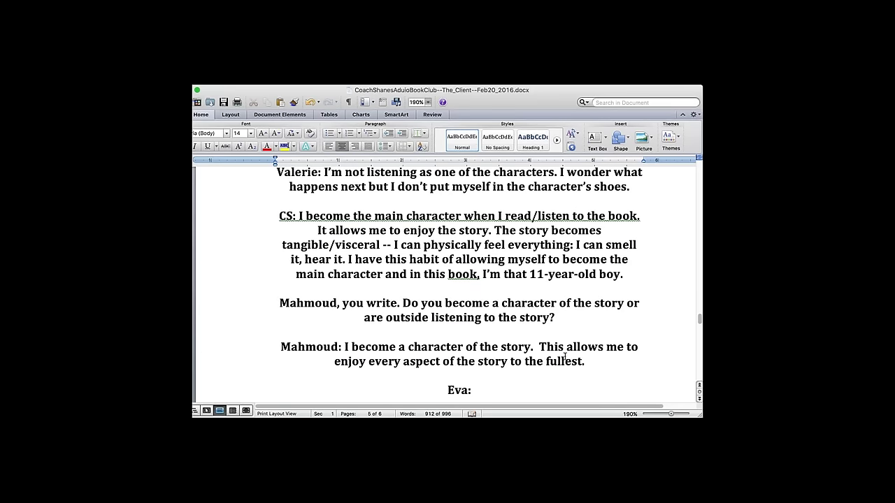
scroll(565, 356, down, 2)
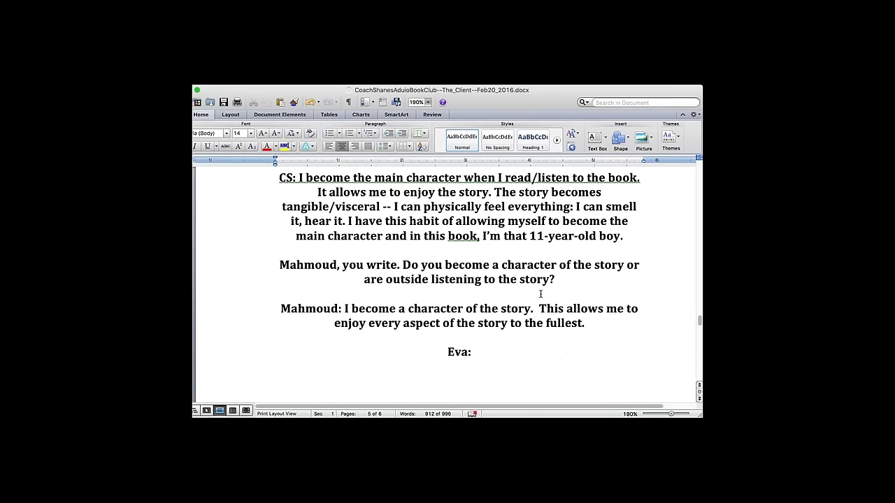
- Unbold the CS remark, the question paragraph and the answer text after its label
drag(299, 179, 617, 249)
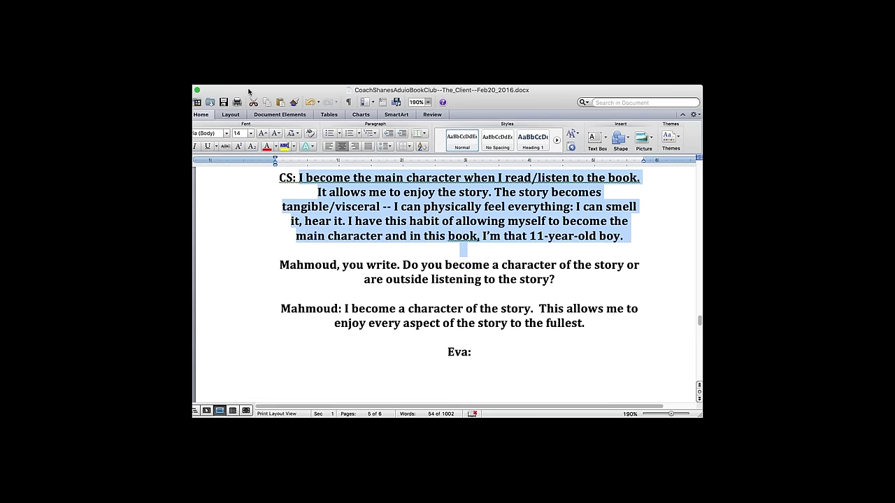
click(190, 146)
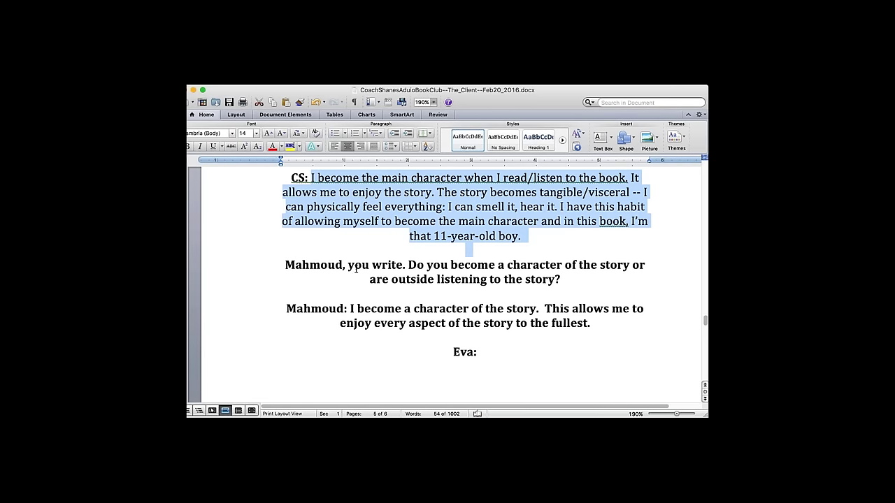
drag(287, 266, 583, 288)
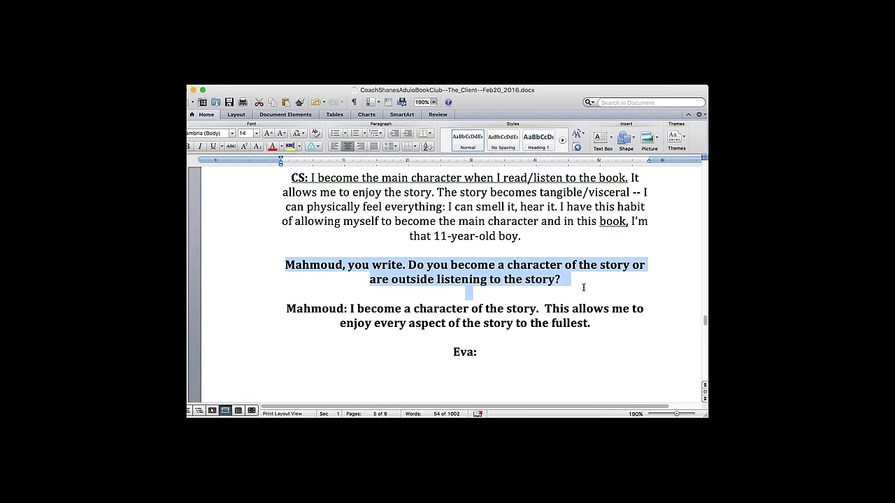
click(189, 148)
drag(350, 308, 592, 323)
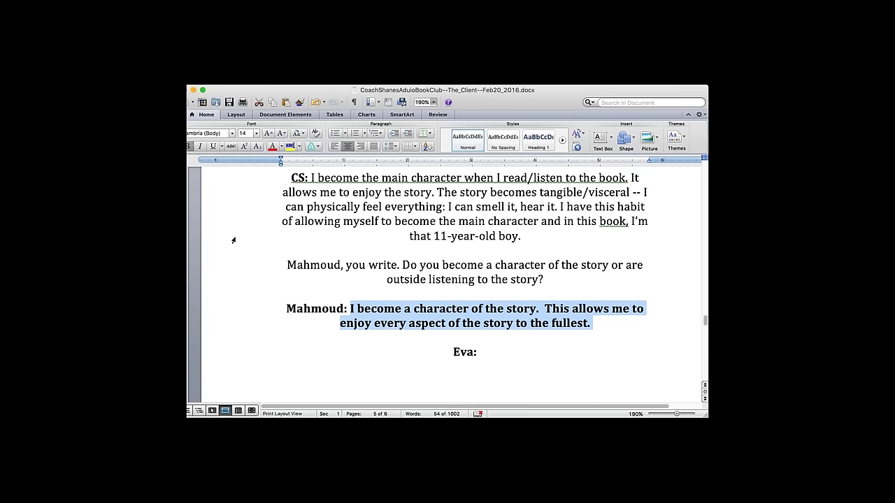
click(188, 146)
click(405, 340)
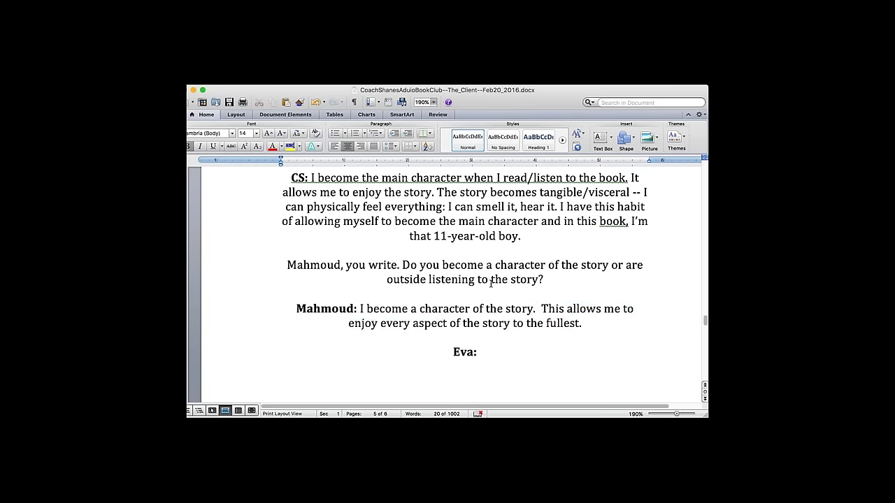
- Unbold the first and third remarks on the page
scroll(491, 283, up, 5)
scroll(353, 241, down, 3)
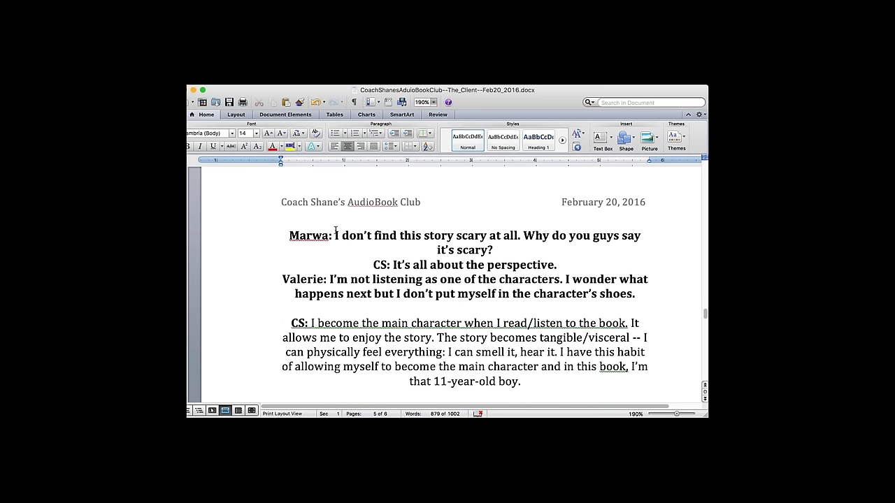
drag(335, 236, 580, 263)
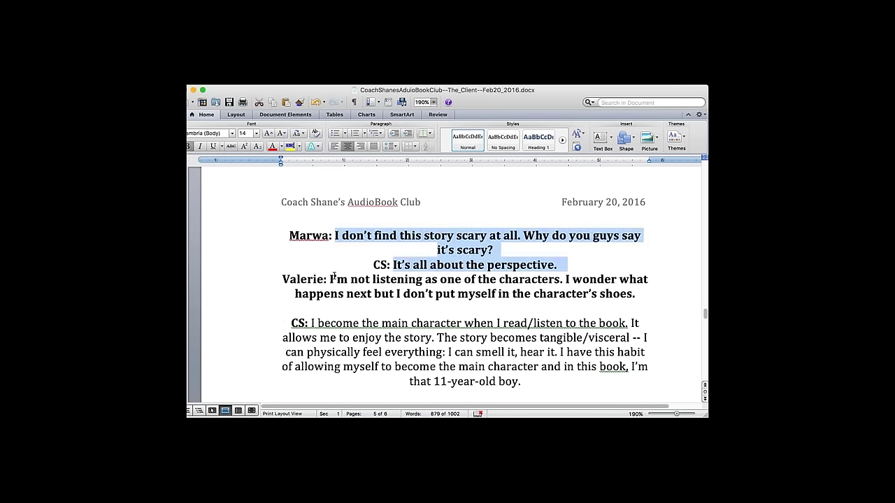
drag(329, 279, 604, 313)
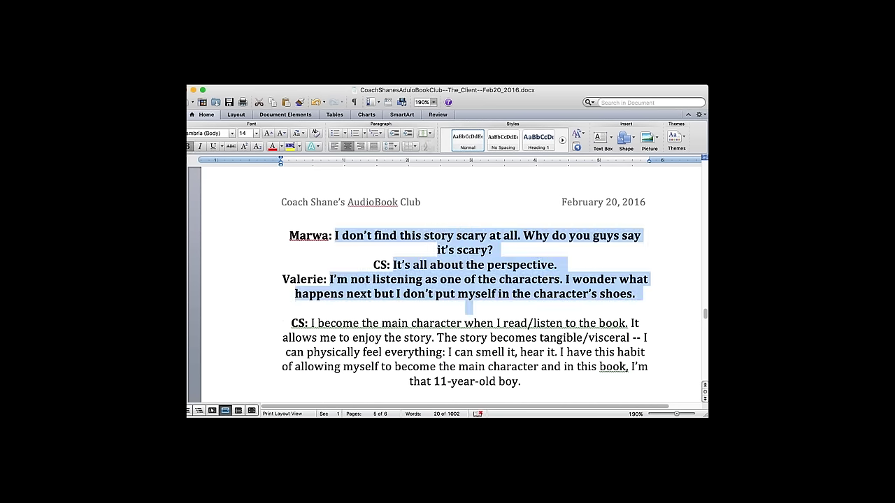
click(189, 147)
- Insert blank lines after 'scary?' and after the 'perspective.' remark
click(490, 250)
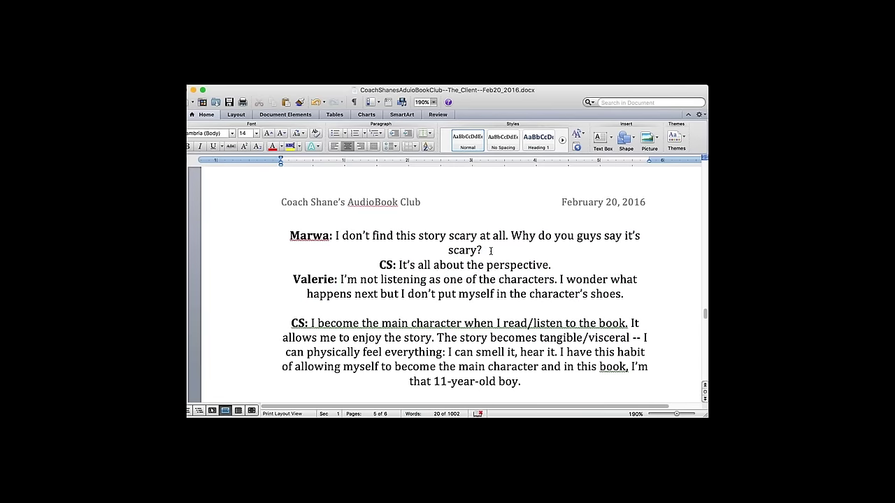
key(Return)
click(562, 279)
key(Return)
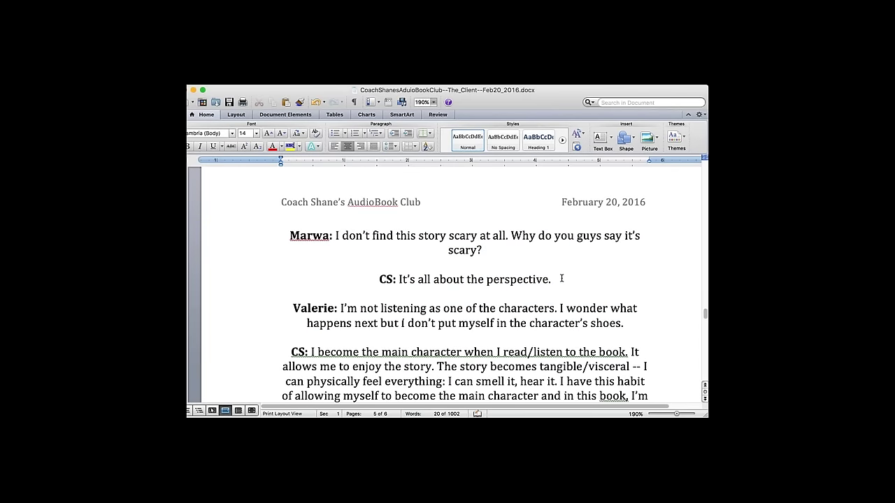
scroll(561, 279, down, 5)
scroll(561, 279, down, 7)
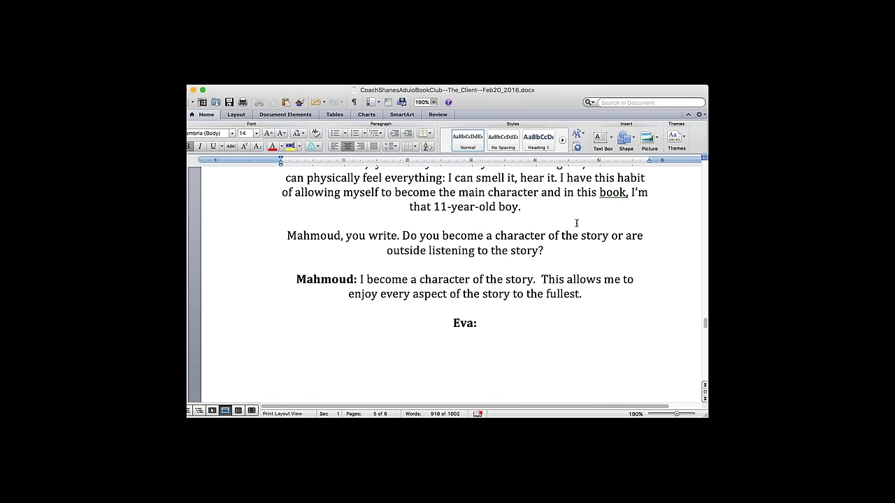
click(229, 103)
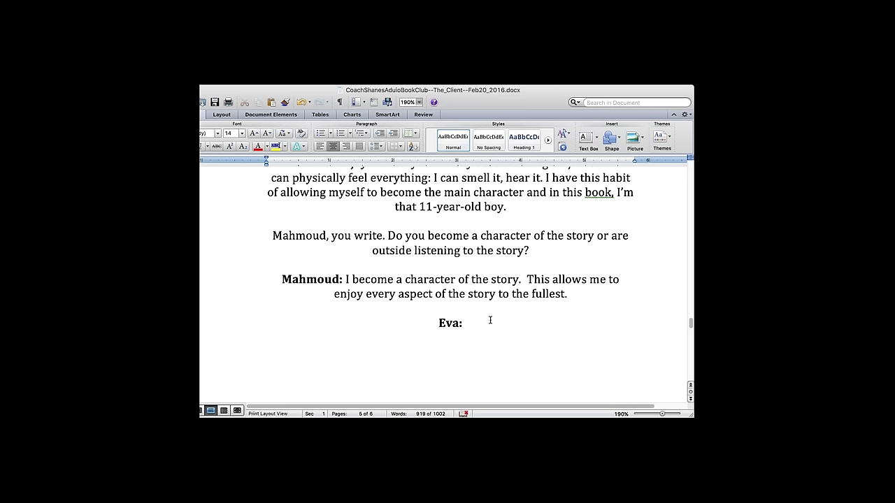
text(TV is good?)
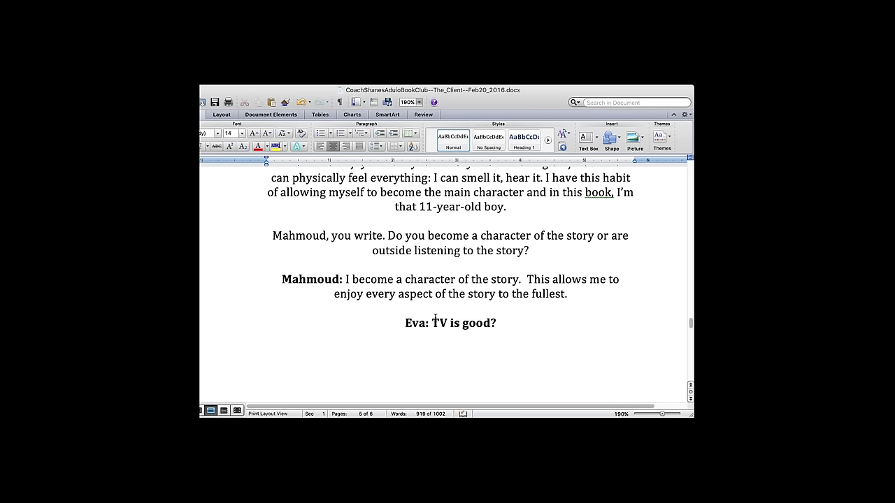
drag(434, 319, 510, 322)
key(BackSpace)
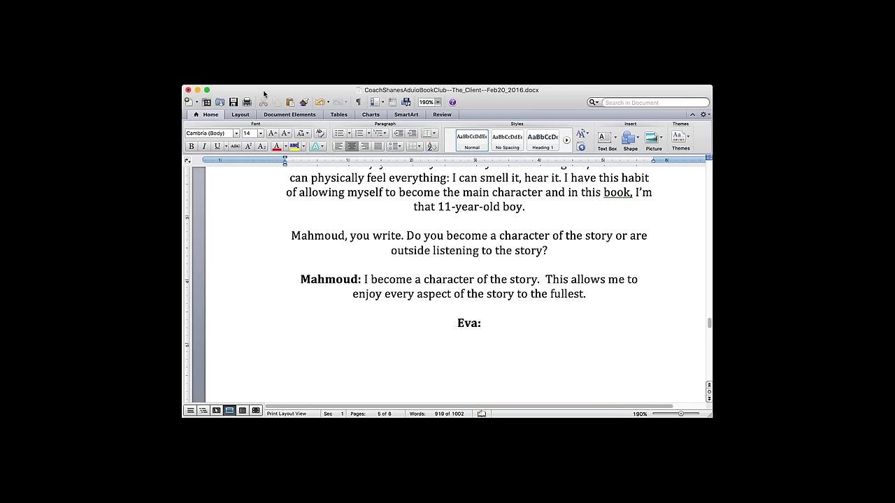
text(He really wa)
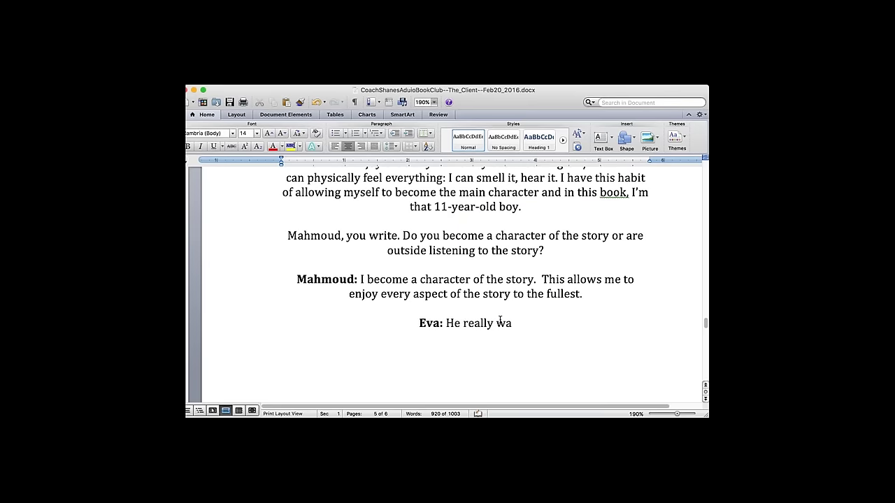
text(s the man of the f)
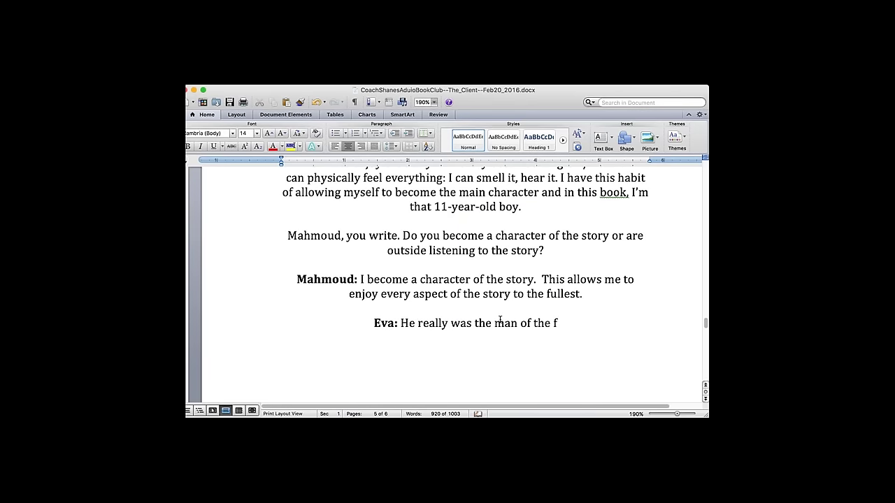
text(amily despite his age.)
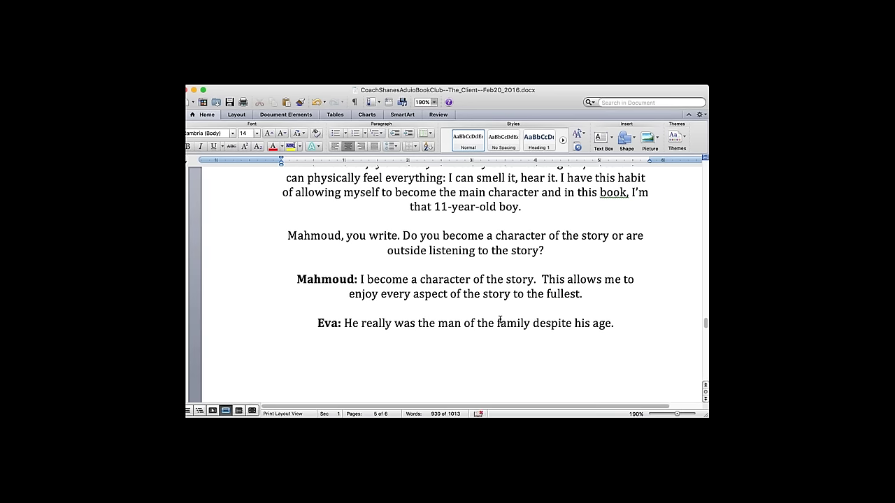
text(In many ways.)
key(BackSpace)
text(, he was more maut)
key(BackSpace)
key(BackSpace)
text(ture than the adults.)
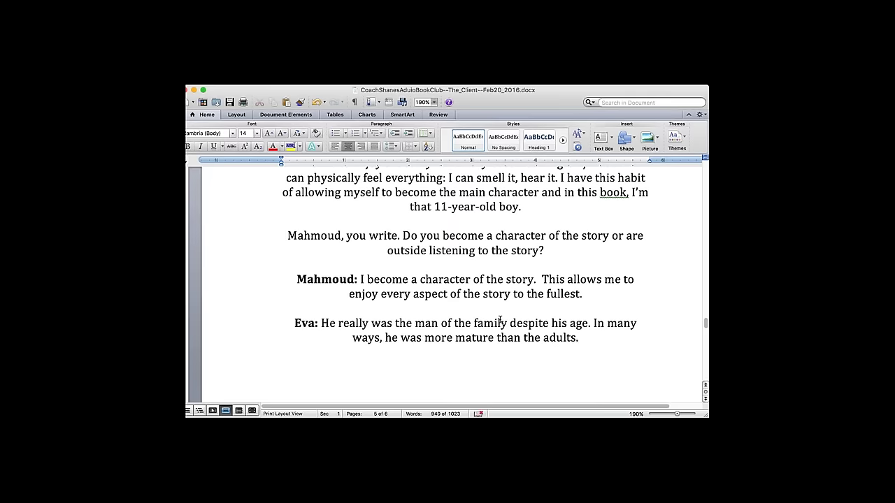
click(335, 324)
text((the olde)
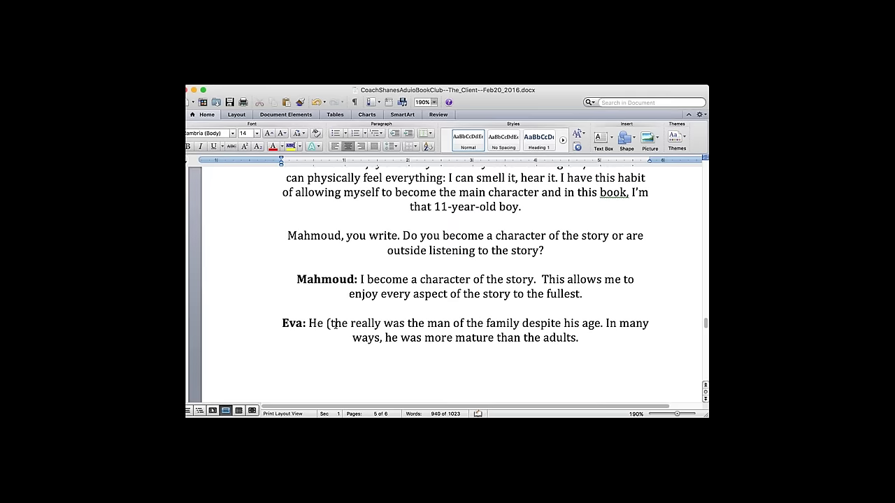
text(r brother)
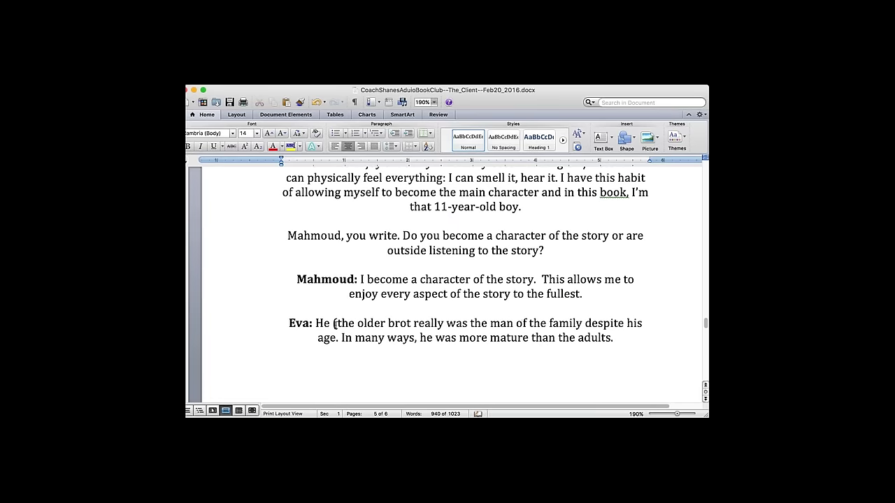
text())
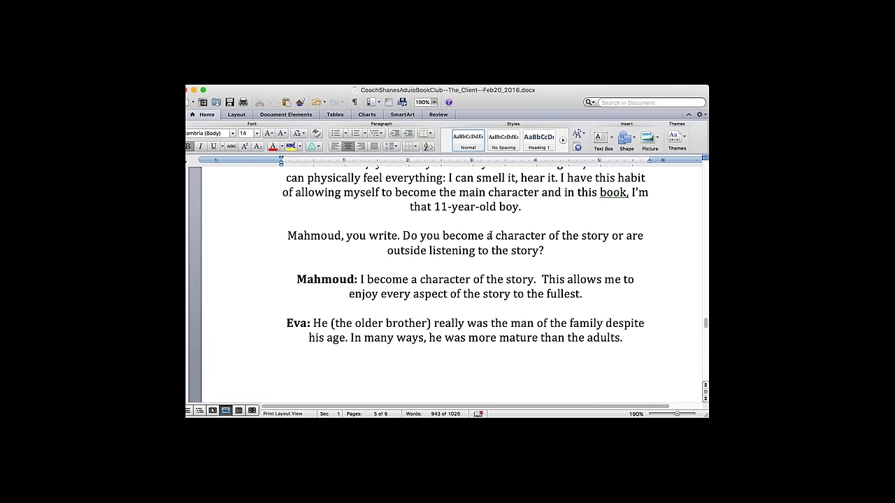
- Type the comment 'Why not just tell the press than everybody knows then he'd be ok!'
text(Why not just tell the press than everybody knows then he)
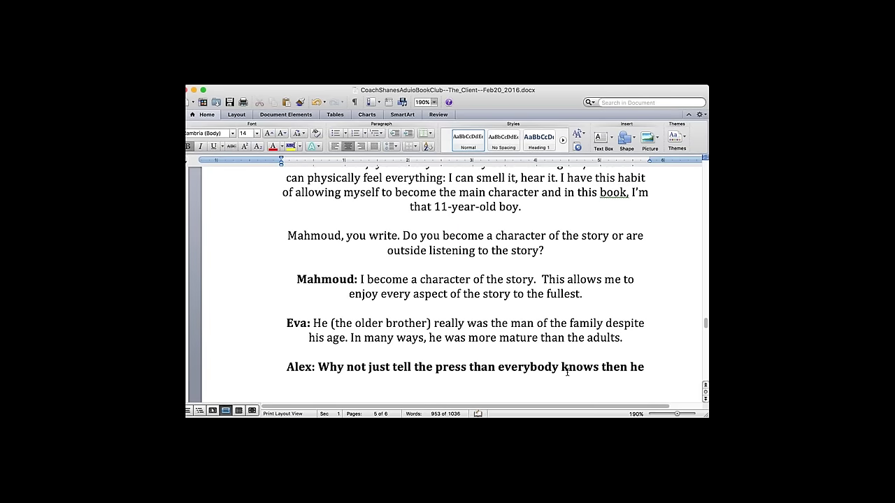
text('d be ok!)
key(Return)
key(Return)
text(Then we sou)
key(BackSpace)
key(BackSpace)
key(BackSpace)
text(wouldn't have the book!)
drag(567, 378, 370, 378)
key(BackSpace)
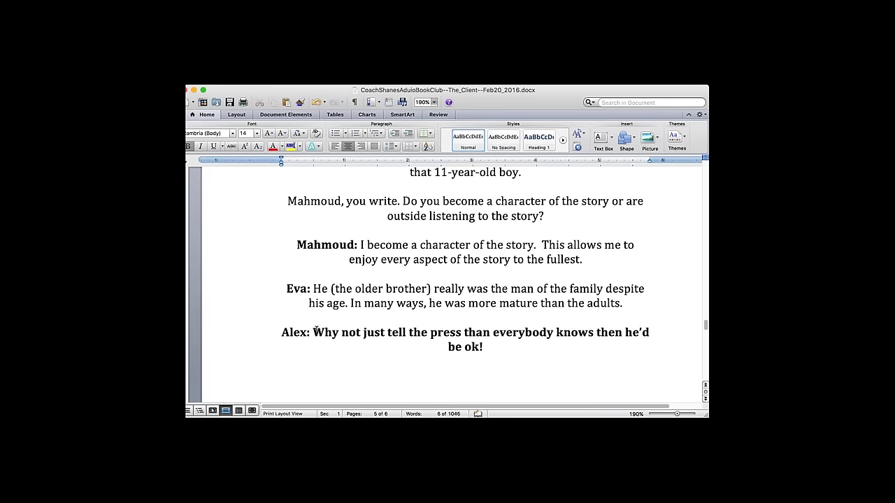
- Unbold the comment sentence and start a new speaker label on the line below
drag(313, 332, 520, 278)
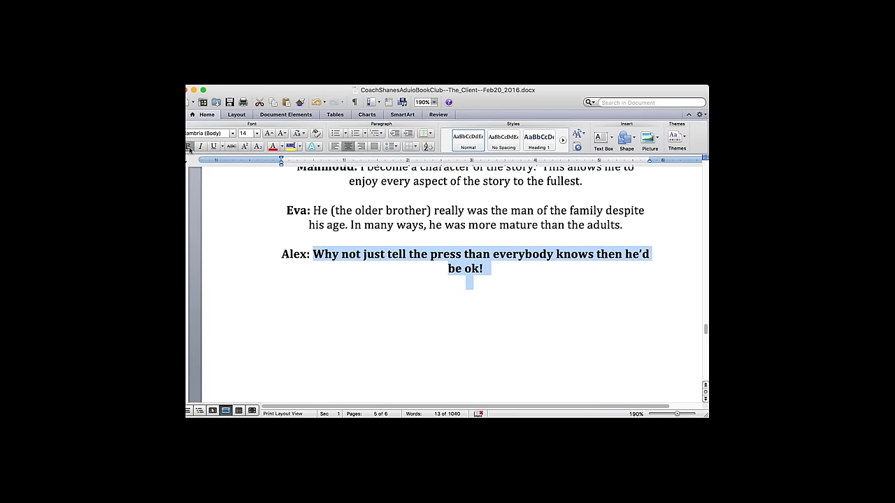
click(188, 147)
click(504, 287)
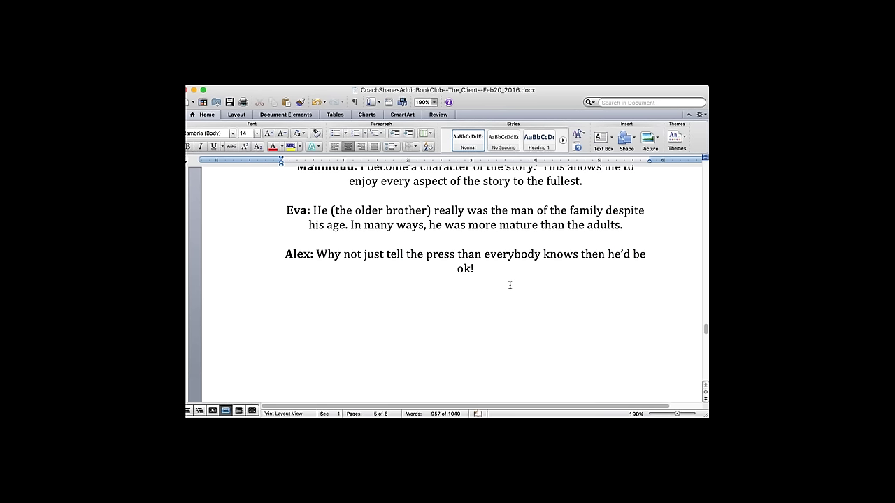
text(CS:)
- Make the new speaker label bold
drag(468, 299, 455, 299)
click(188, 145)
click(500, 299)
text(<)
key(BackSpace)
- Type the reply that fear of his family getting hurt scared him, ending '(gives a horrible example).'
text(Maybe the odea o)
key(BackSpace)
key(BackSpace)
key(BackSpace)
key(BackSpace)
key(BackSpace)
key(BackSpace)
text(idea of his f)
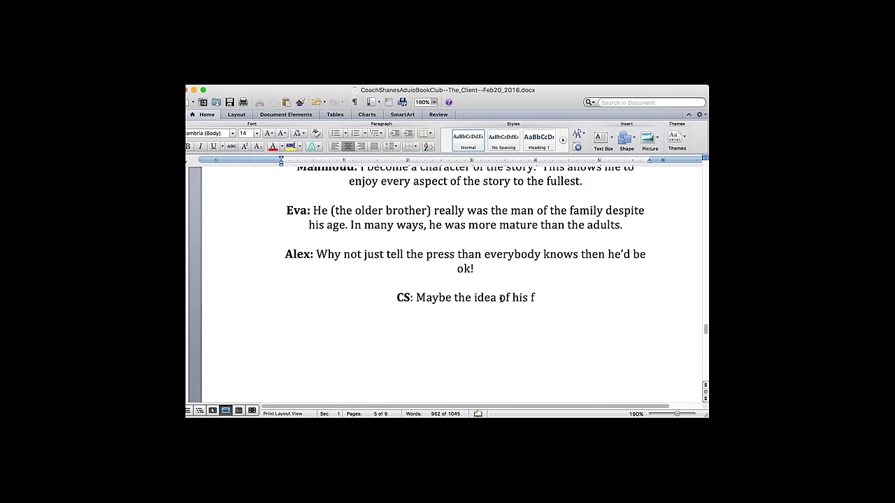
text(amily getting hurs)
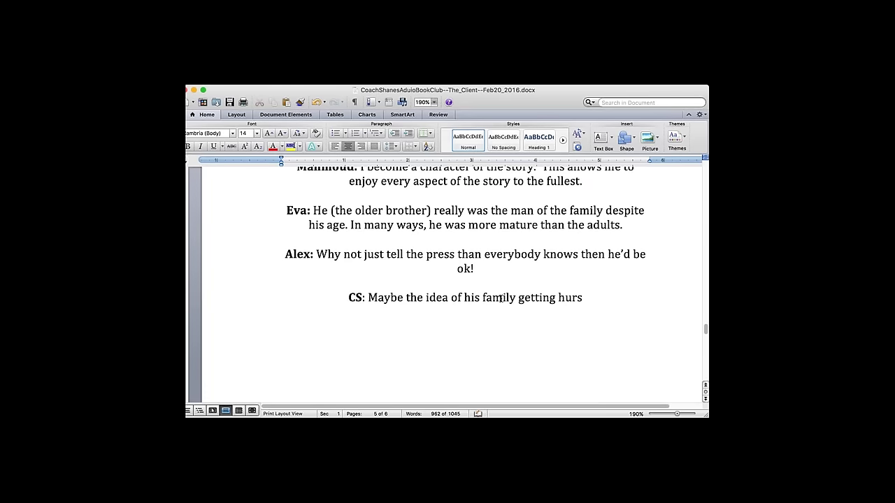
key(BackSpace)
text(t)
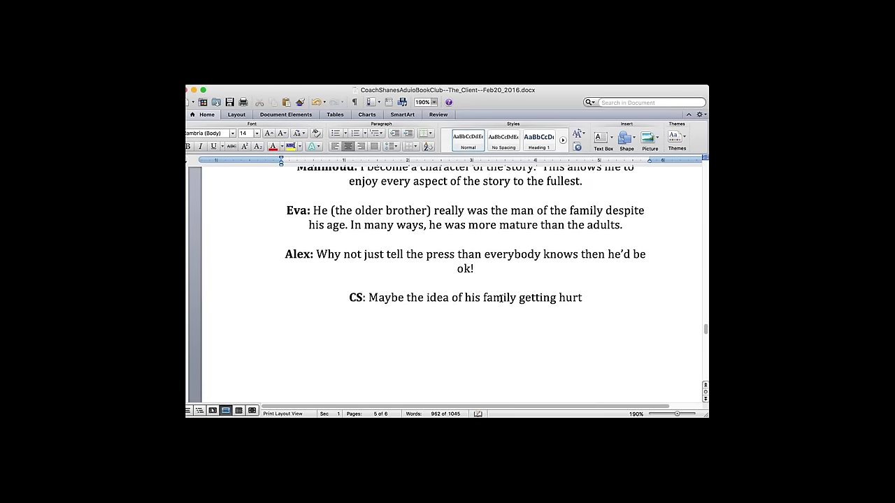
text( scare)
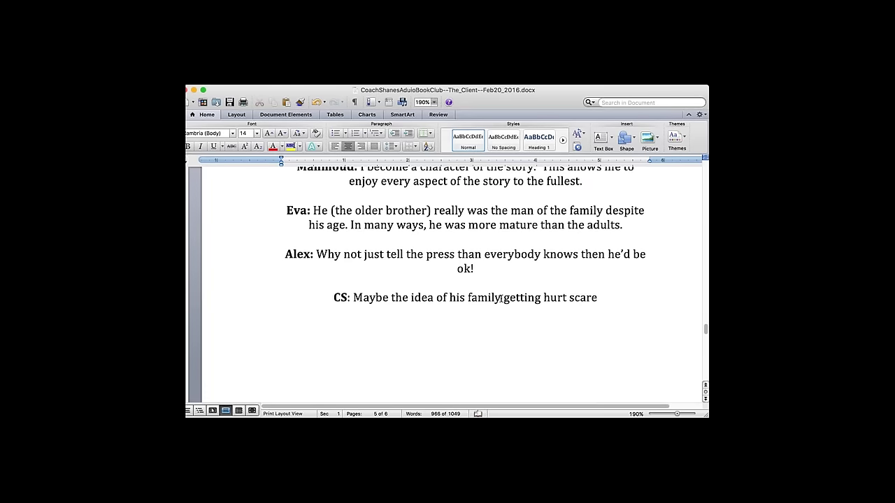
text(d him and)
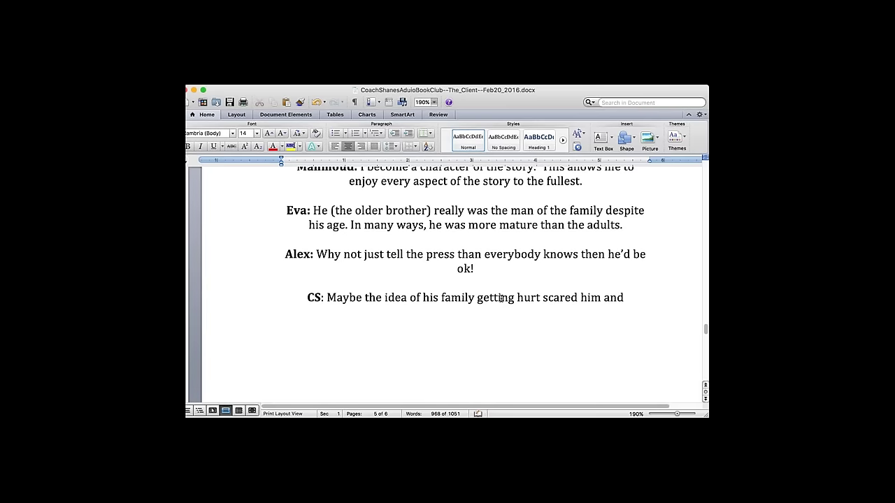
text( he just didn't know what)
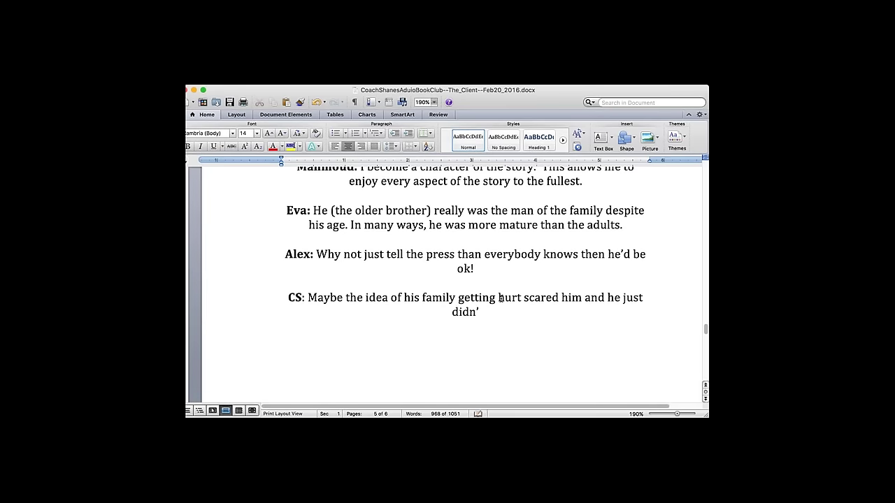
text( to do.)
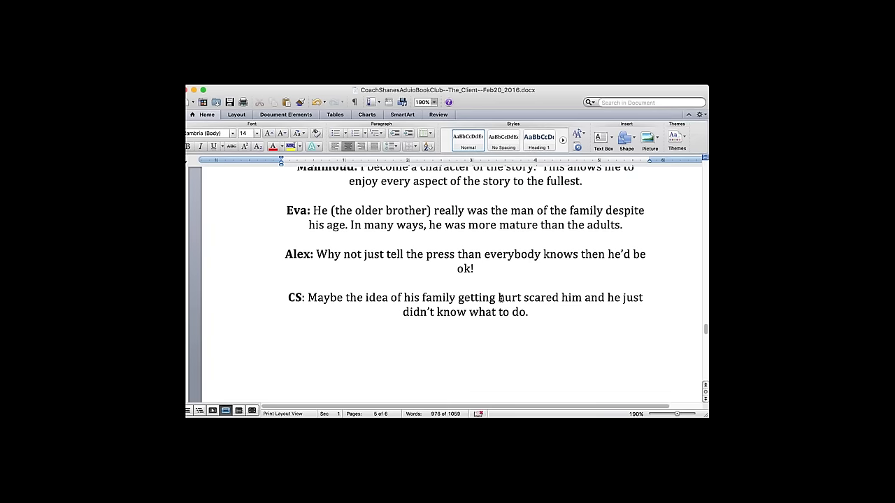
text( As time goes by, he gets m)
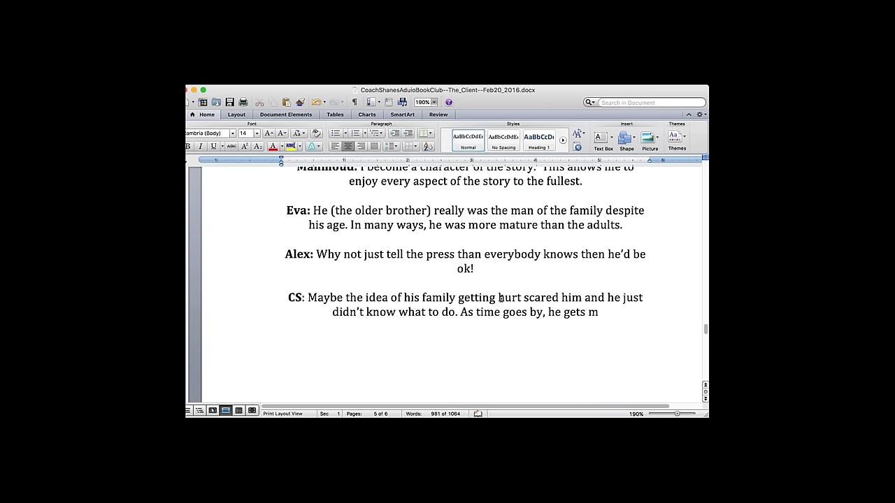
text(ore and more scared)
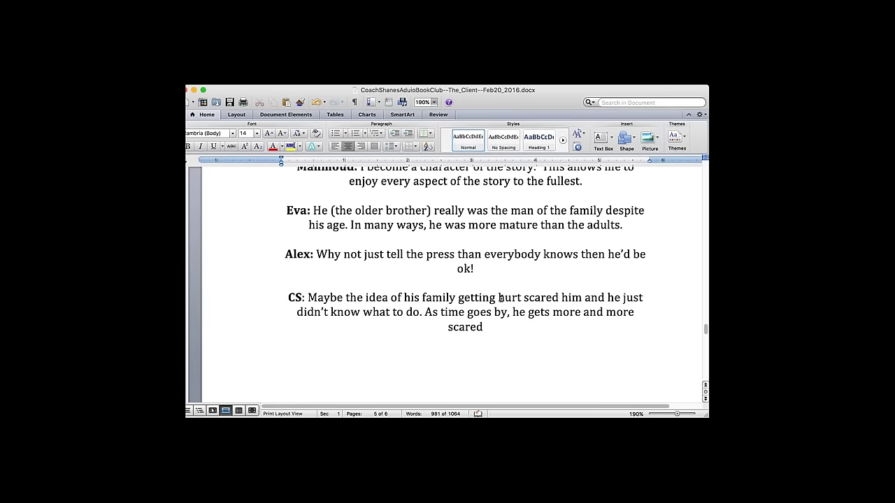
text(. It's a child psychology. (give s a shor)
key(BackSpace)
key(BackSpace)
key(BackSpace)
key(BackSpace)
key(BackSpace)
key(BackSpace)
key(BackSpace)
key(BackSpace)
key(BackSpace)
key(BackSpace)
text(es a horrible example).)
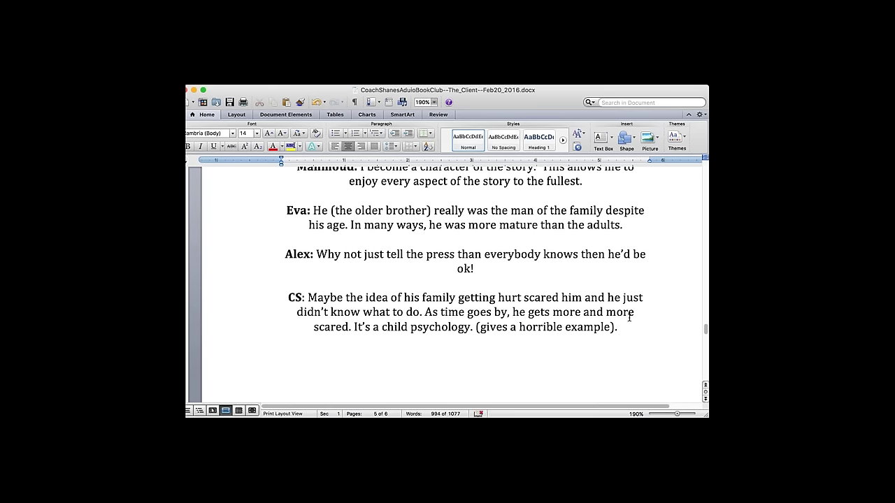
- Add sentences about people refusing to speak of horrendous experiences and delete the '(gives a horrible example).' note
text(Some people, when)
text( they expe)
text(rience)
text( something)
text( horrendo)
text(us,)
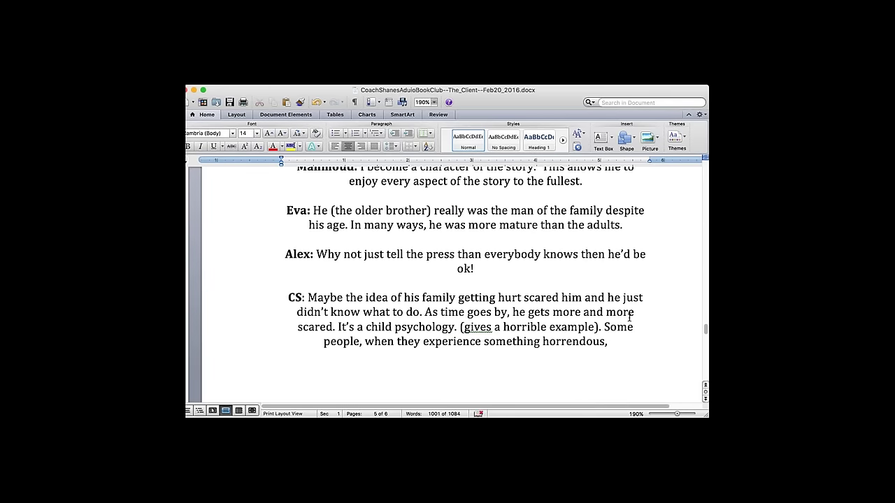
text( just refuse to)
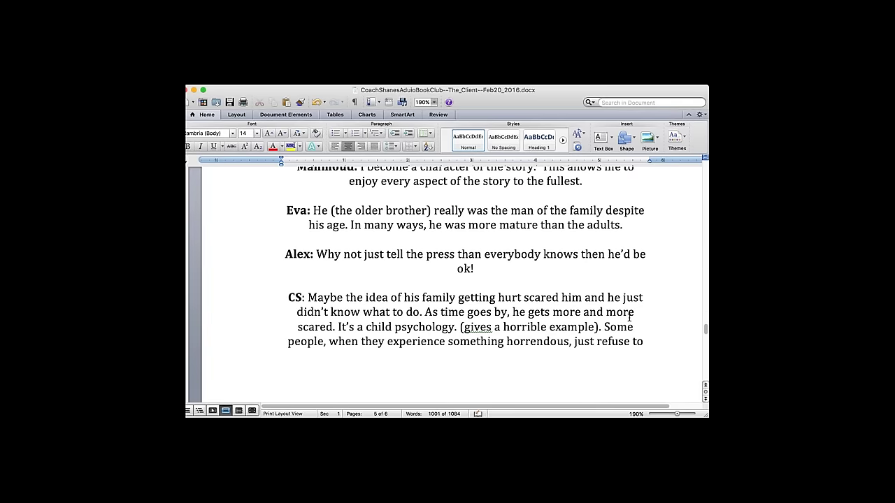
text( speak about it.)
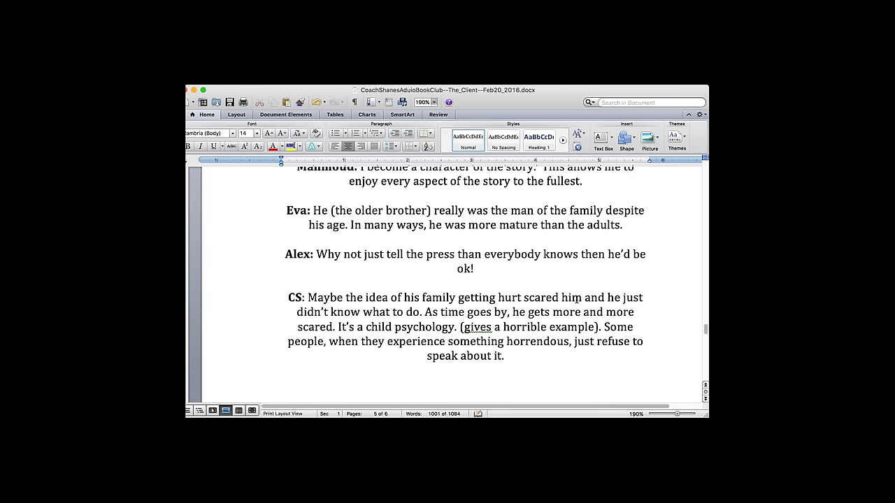
text( It's not)
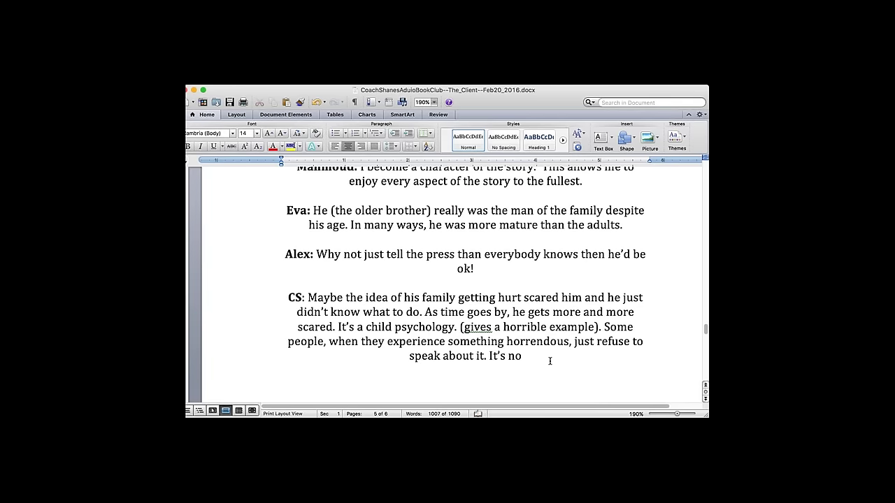
text( logical)
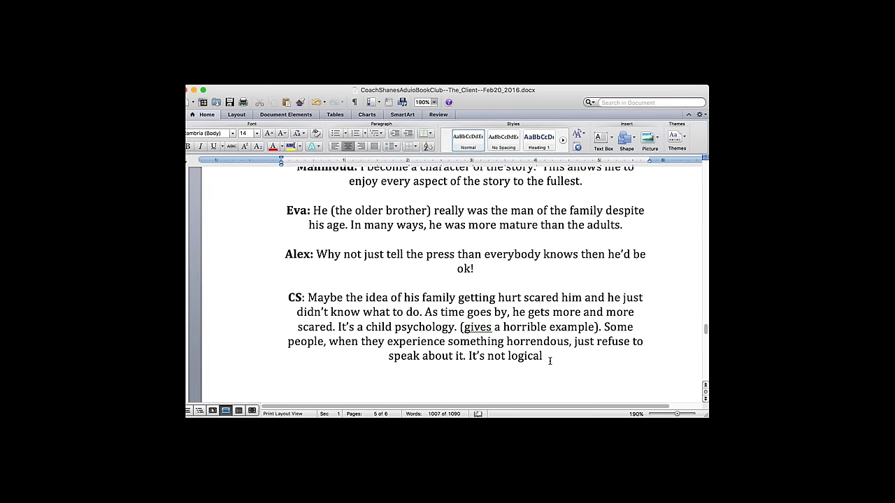
text( but it happens.)
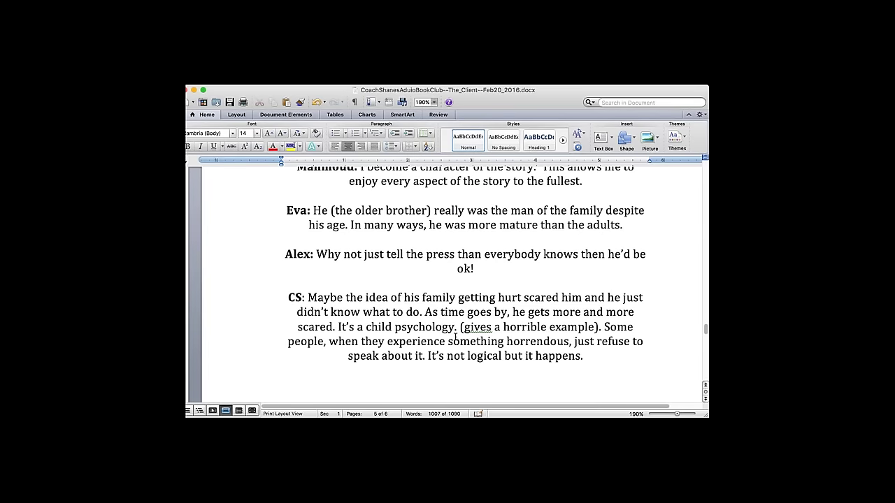
drag(460, 326, 601, 324)
key(BackSpace)
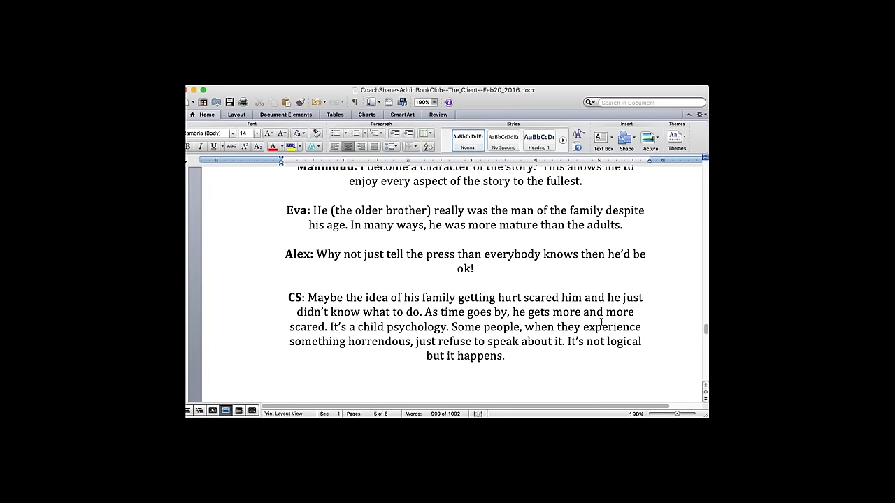
click(531, 343)
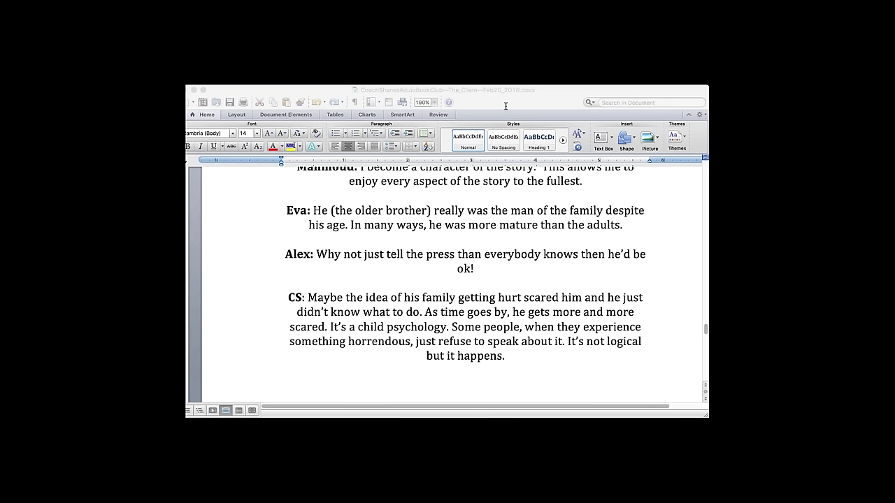
- Add a new line with a bold speaker label ending 'Some bottom whooping on the way'
click(205, 235)
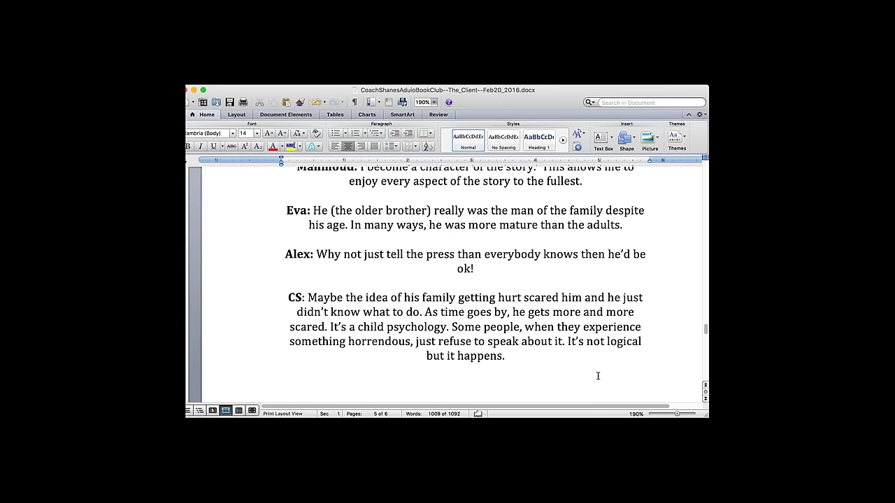
text(: I'm Reggie Love!)
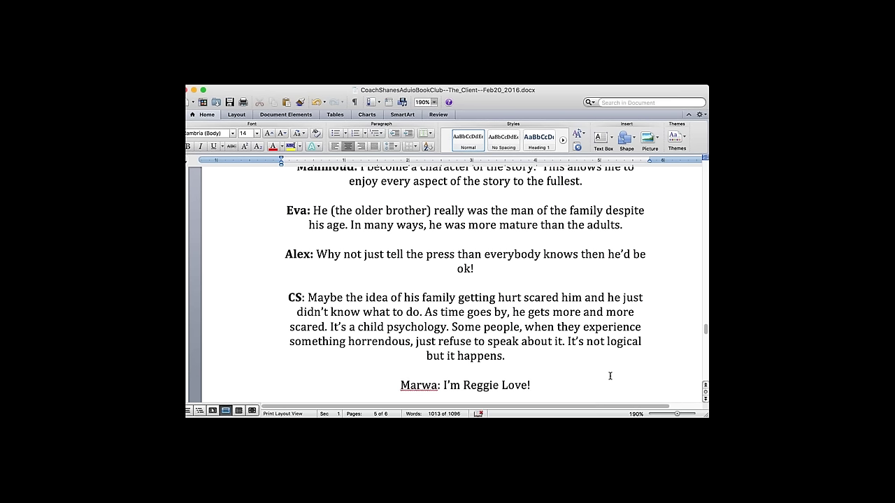
text( I'll wh)
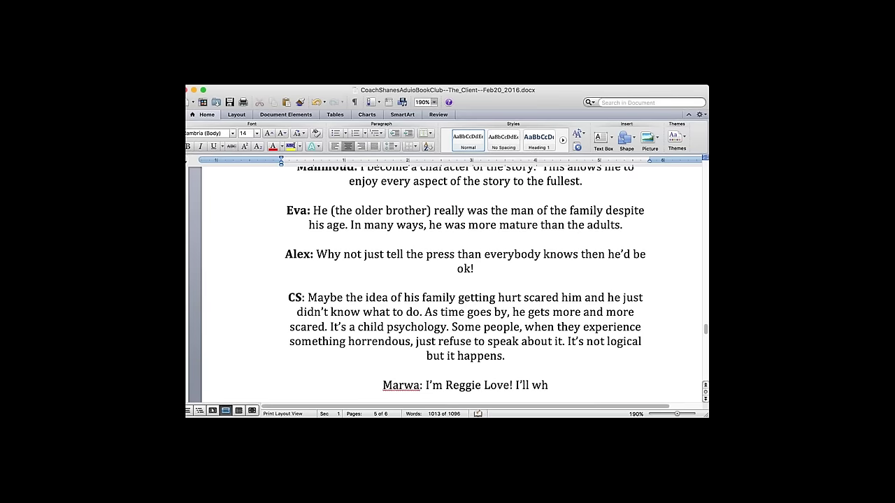
text(oop their)
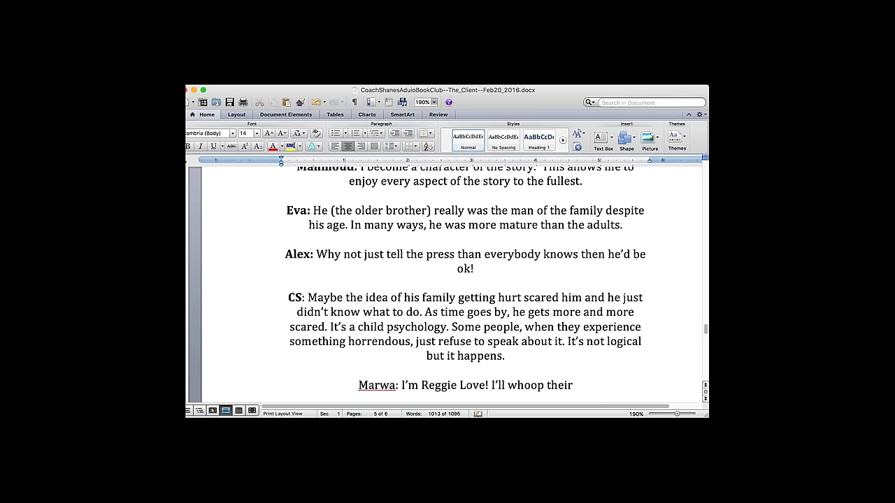
text( bottoms)
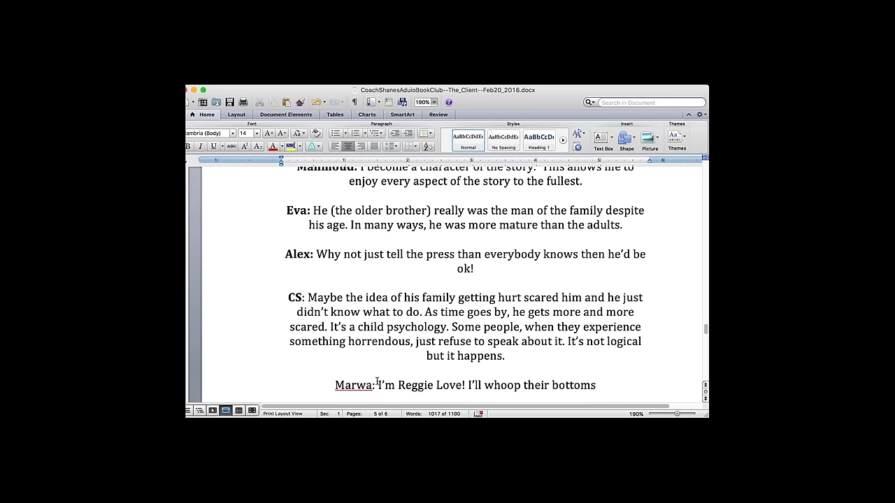
drag(378, 384, 334, 384)
click(188, 146)
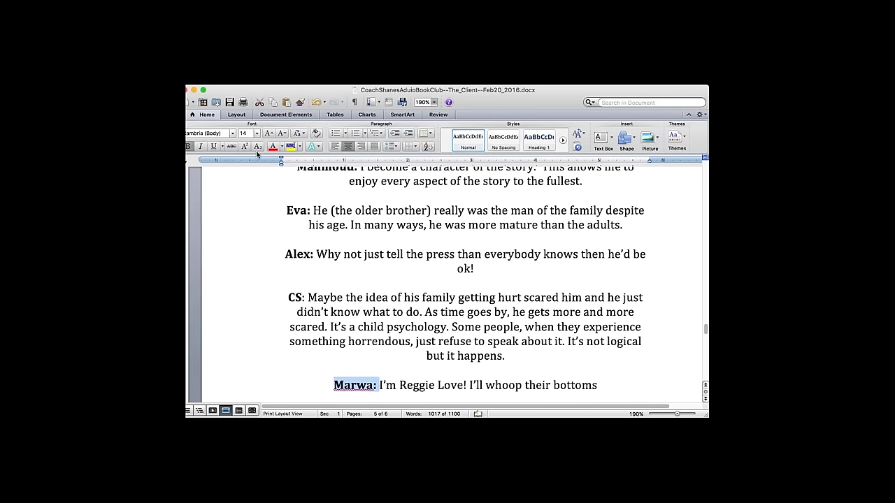
click(522, 368)
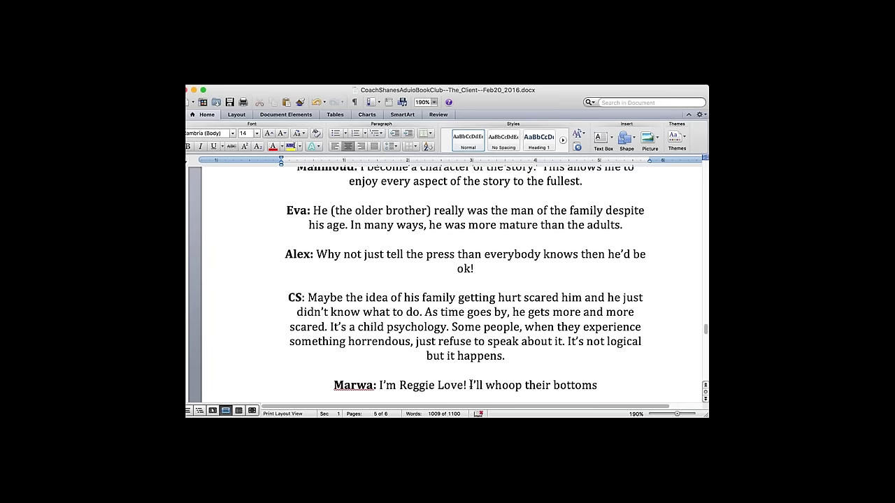
drag(470, 384, 671, 382)
key(BackSpace)
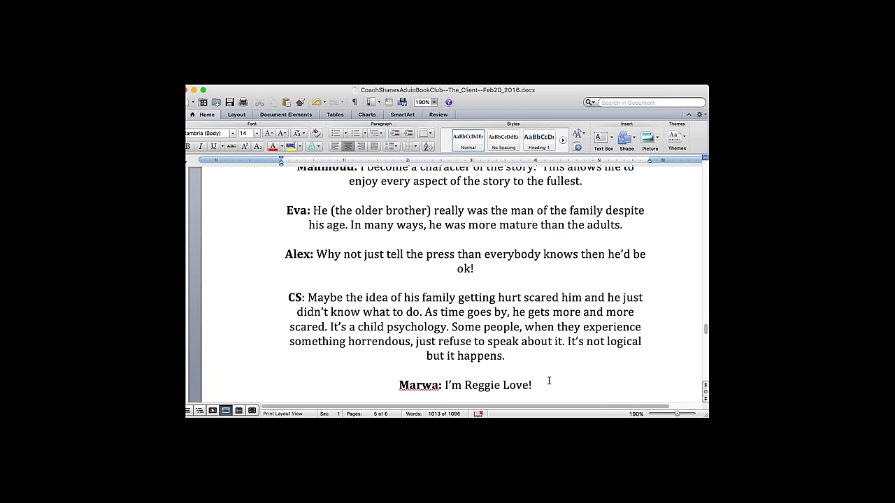
text(Some bot)
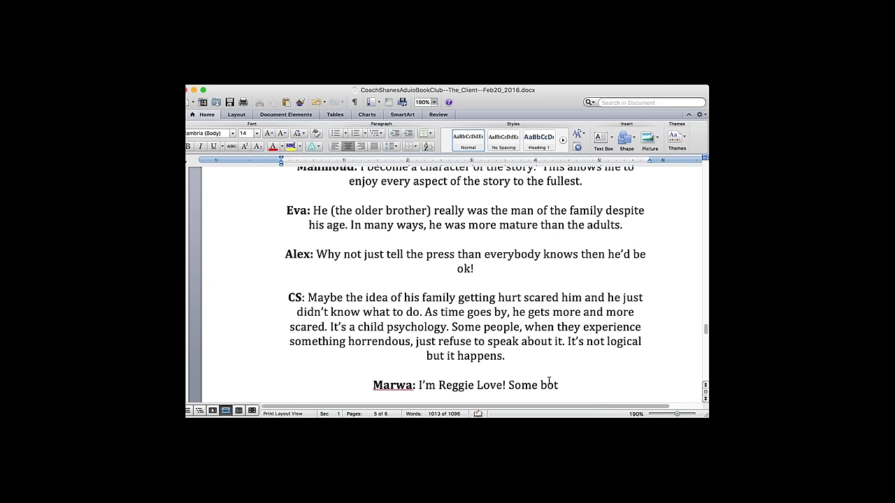
text(tom whooping on)
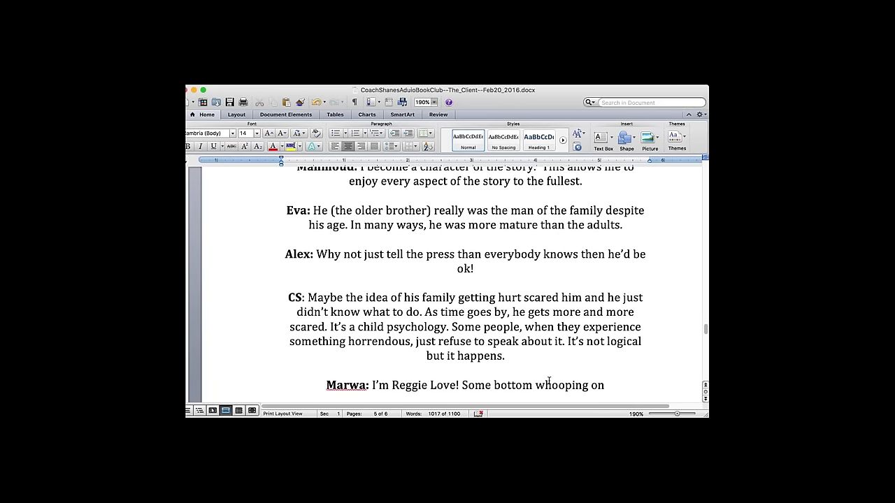
text( the way)
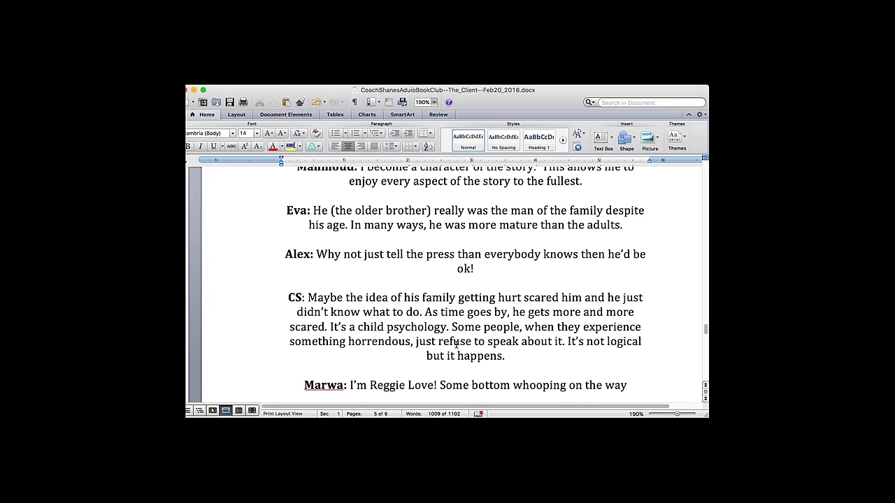
- Left-align the whole discussion section
drag(630, 385, 328, 225)
drag(284, 189, 291, 259)
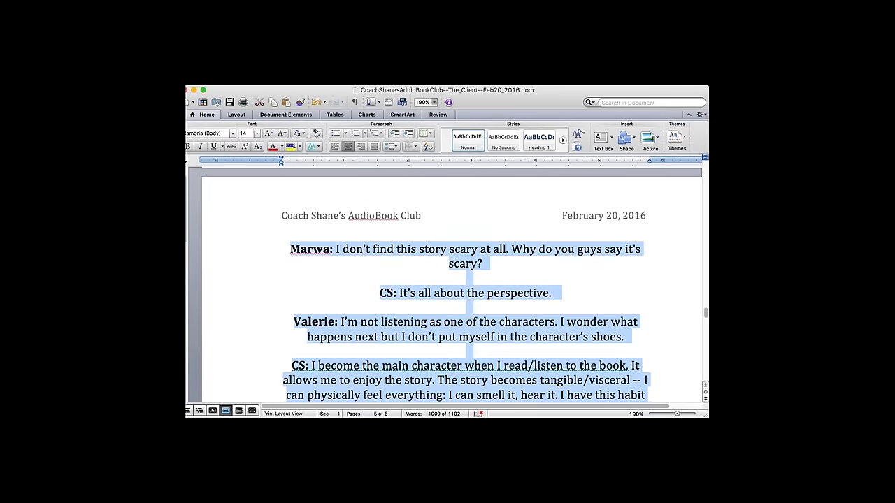
click(335, 146)
- At the document's end, add the heading 'CS: Schedule change!' followed by 'Every other week'
click(549, 369)
scroll(553, 279, down, 10)
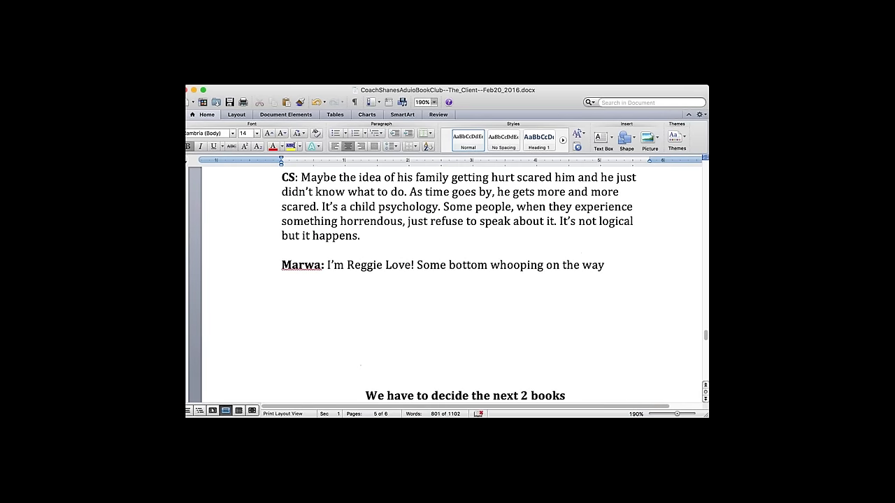
click(552, 279)
scroll(564, 267, down, 5)
scroll(451, 280, down, 5)
click(281, 181)
text(CS: Schedule change!)
key(Return)
text(Every other we)
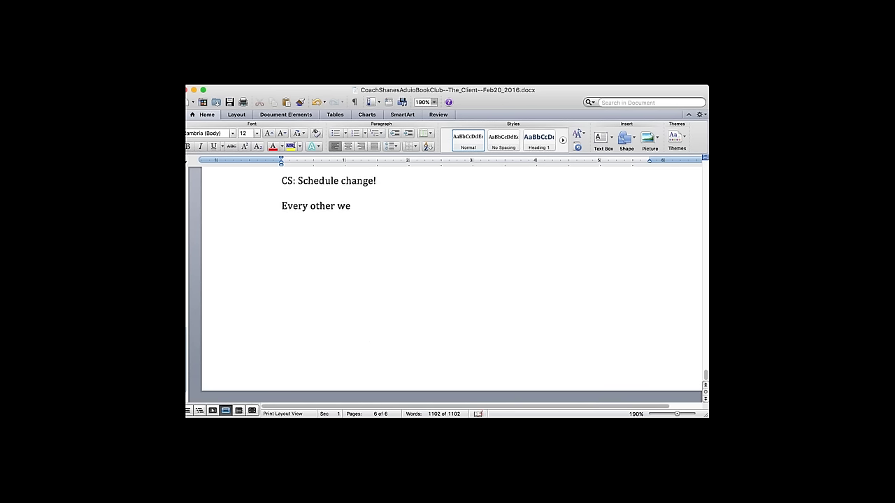
text(ek)
- Reword the note to 'We'll go every other week' and make the schedule-change lines bold
click(281, 205)
text(We'll go)
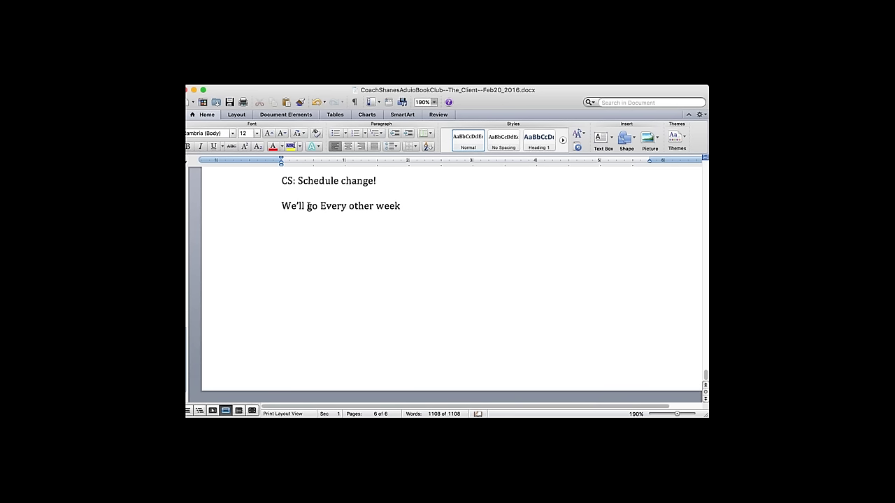
key(Delete)
text(e)
scroll(434, 182, up, 3)
scroll(433, 183, up, 2)
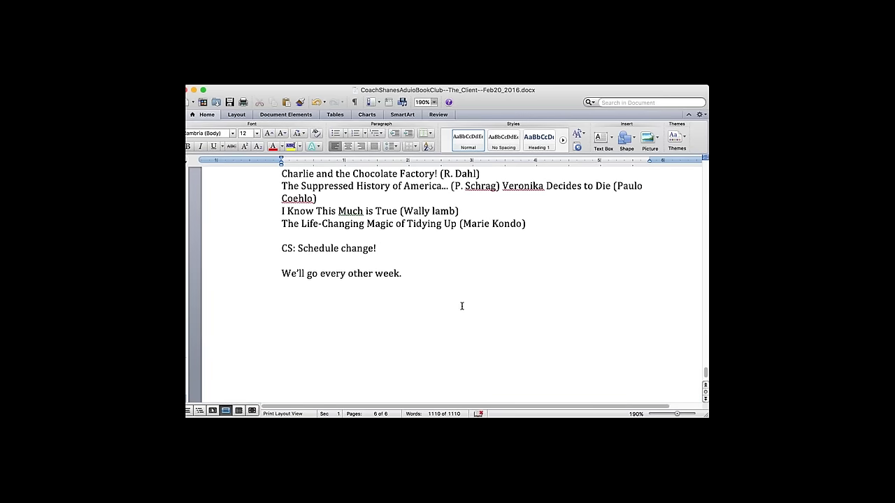
text(I'll give you)
drag(299, 250, 502, 307)
click(187, 146)
click(429, 279)
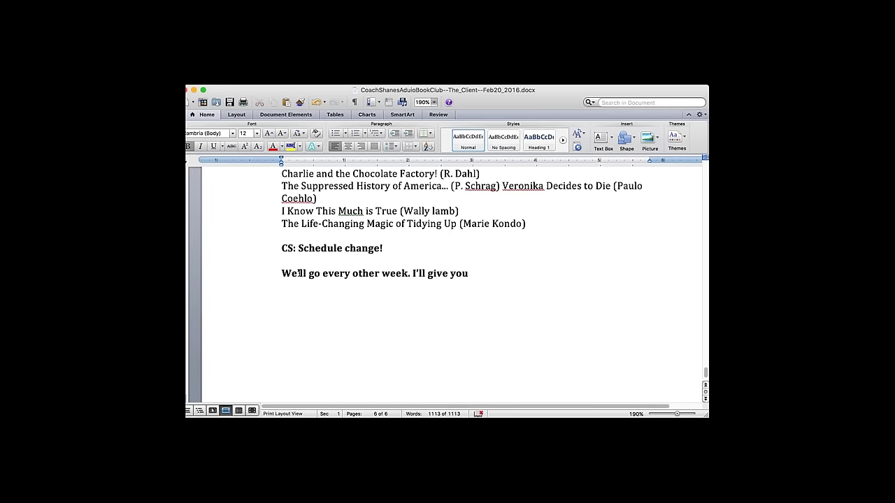
- Change 'We'll' to 'I'll' and add that members get Gotomeeting access to meet on their own
click(299, 273)
key(BackSpace)
key(BackSpace)
key(BackSpace)
text(I)
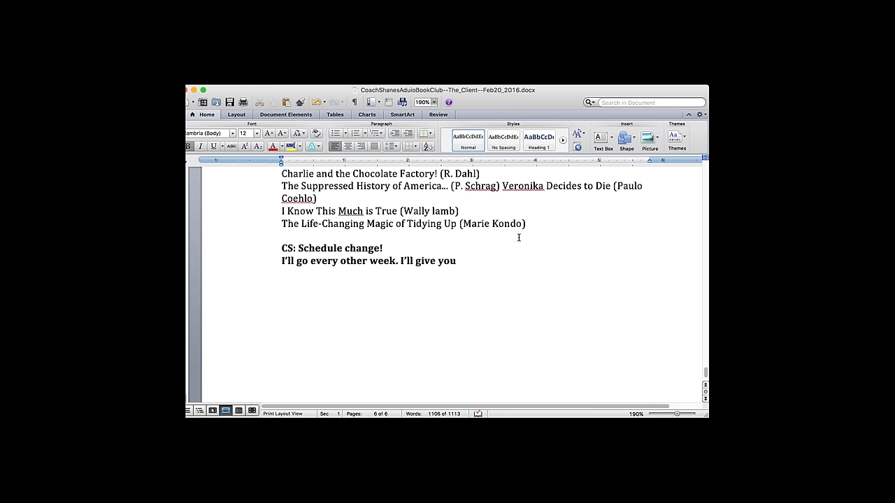
key(Left)
key(Return)
text(access to Gotomeeting s)
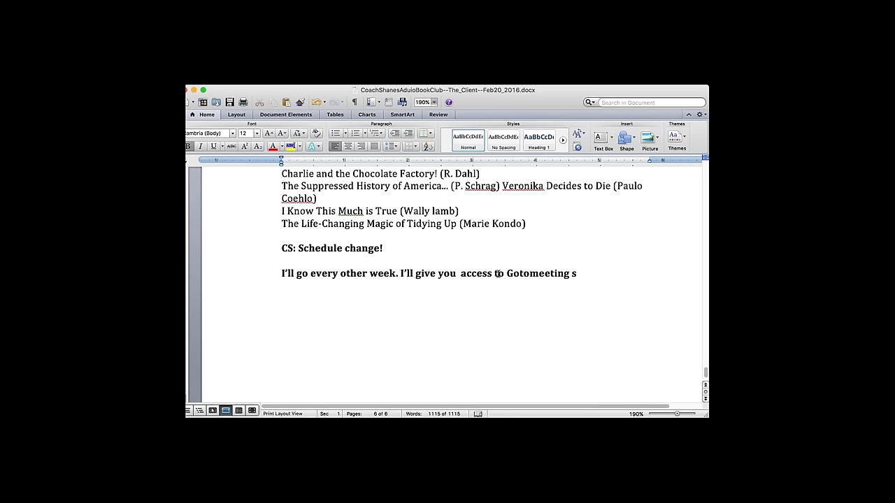
text(o you guys can)
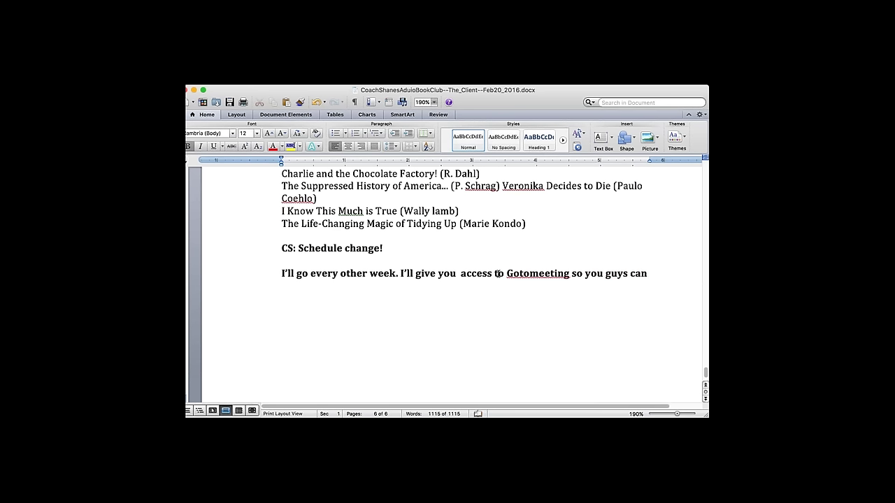
text( have the meeting on your)
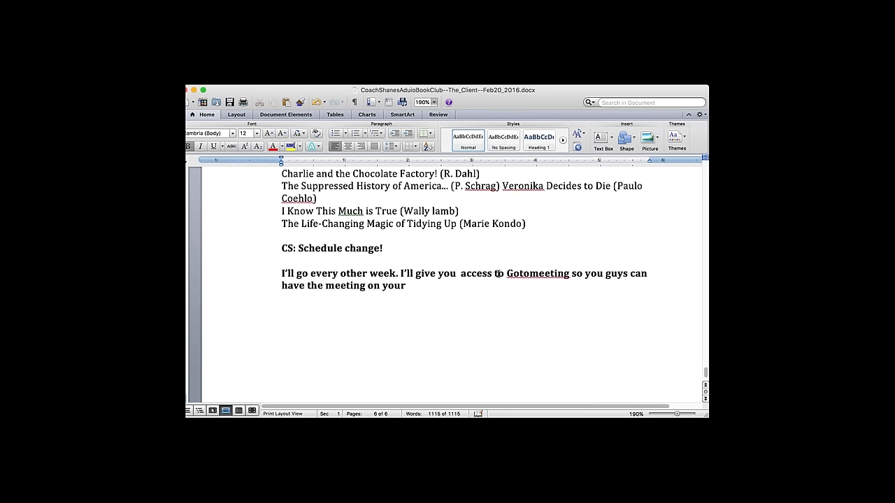
text( own)
text( eve)
text( even when I'm not)
text( there b)
text(ut)
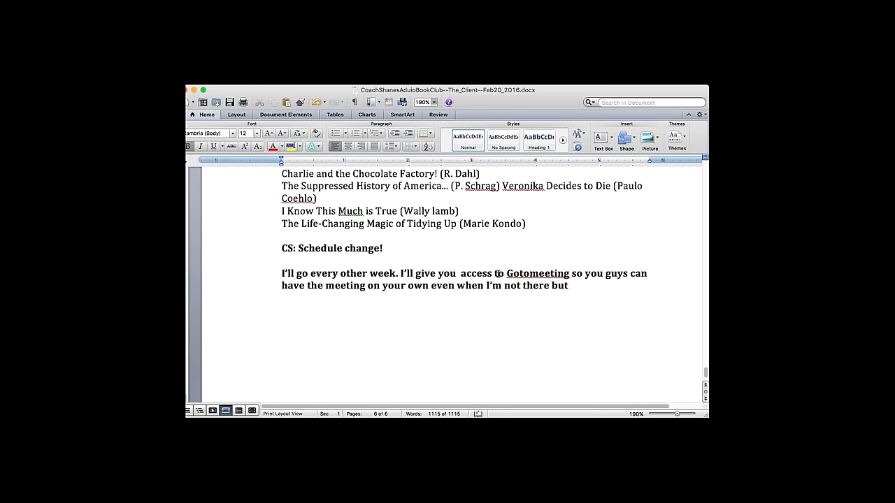
- Start a new 'Challenge: Write a book Review' line below the note
key(Return)
key(Return)
key(Return)
text(Chall)
text(an)
key(BackSpace)
key(BackSpace)
text(enge:)
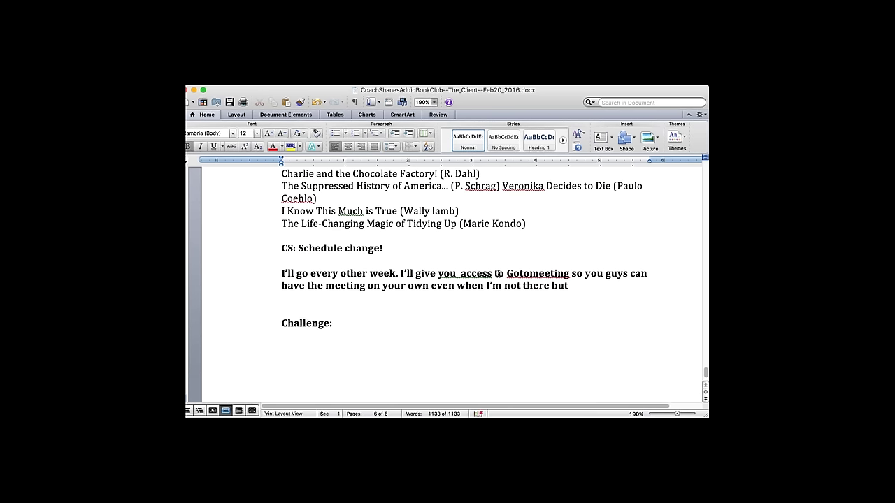
text( Write a book R)
text(evi)
- Finish the challenge with 'put it up on Google plus' and add 'Keep it to 5 to 10 sentences. Preferably an Audiobook review!'
key(BackSpace)
text(view)
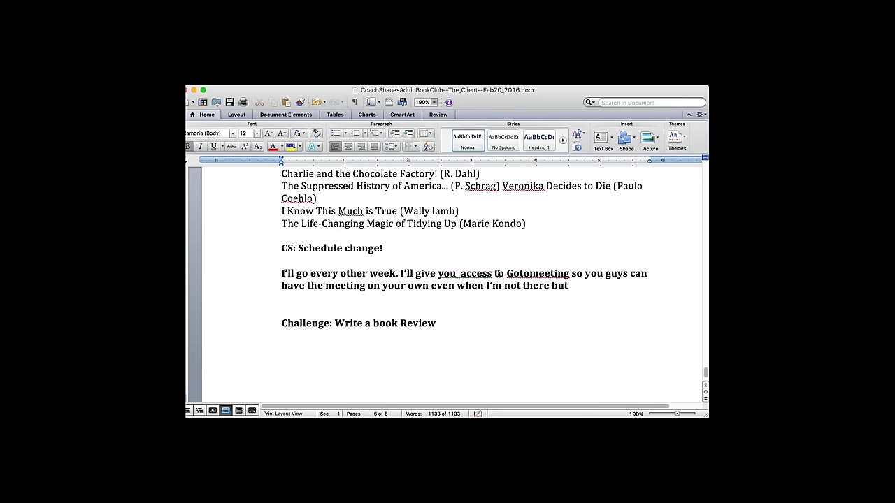
text( and put it up on Google plus)
key(Return)
text(Not love)
key(BackSpace)
key(BackSpace)
key(BackSpace)
key(BackSpace)
key(BackSpace)
key(BackSpace)
text(Keep it to 5 to 10 sentences.)
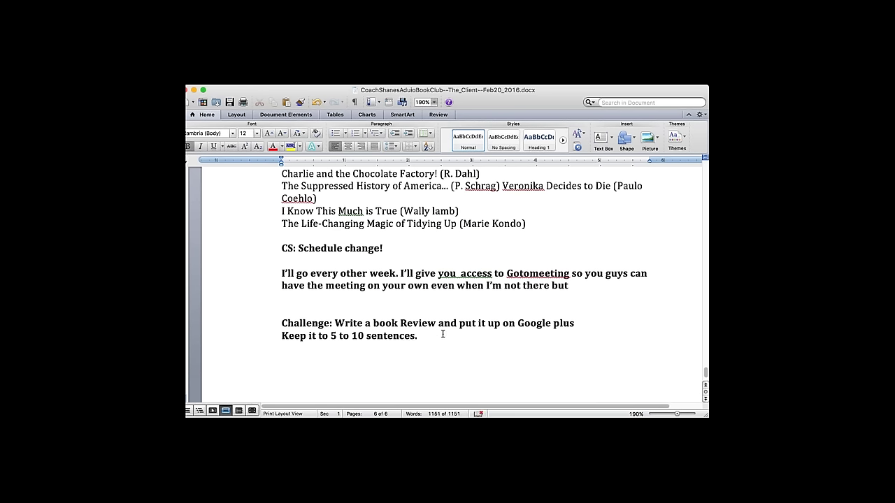
text(Preferably an Audiobook review!)
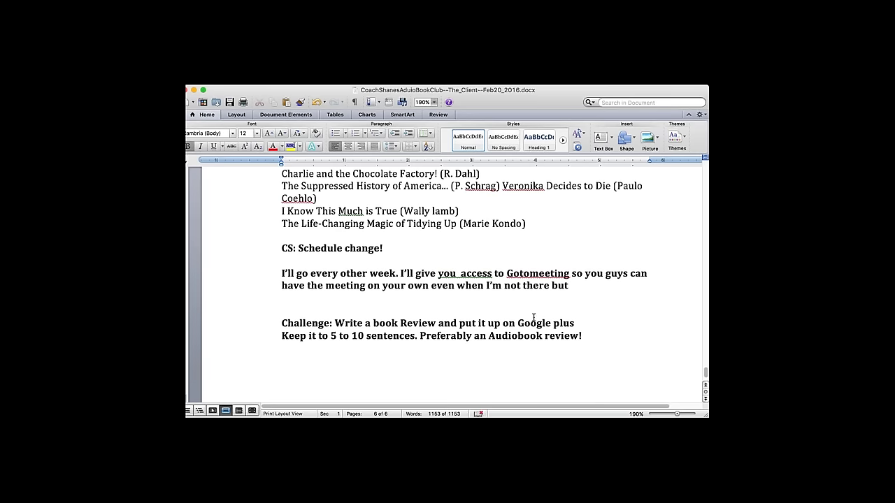
click(580, 274)
- Color the book titles red and add blank lines after the list
scroll(580, 274, up, 2)
drag(276, 198, 635, 258)
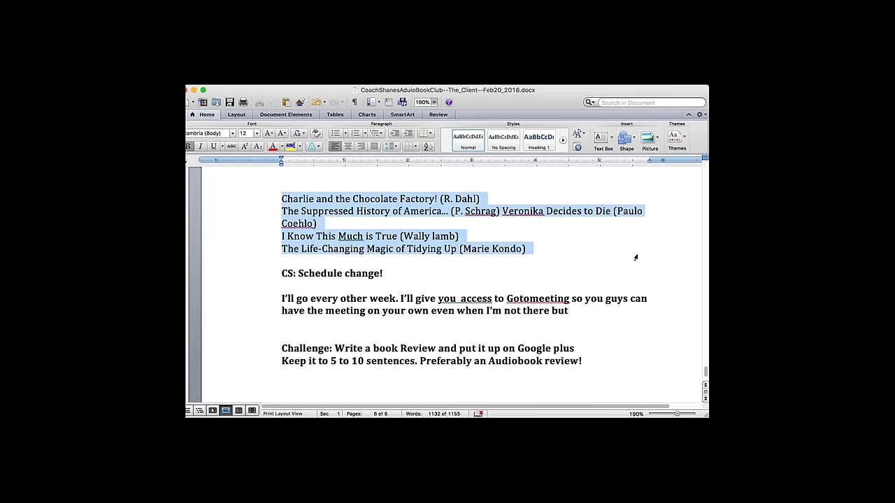
click(272, 146)
click(411, 264)
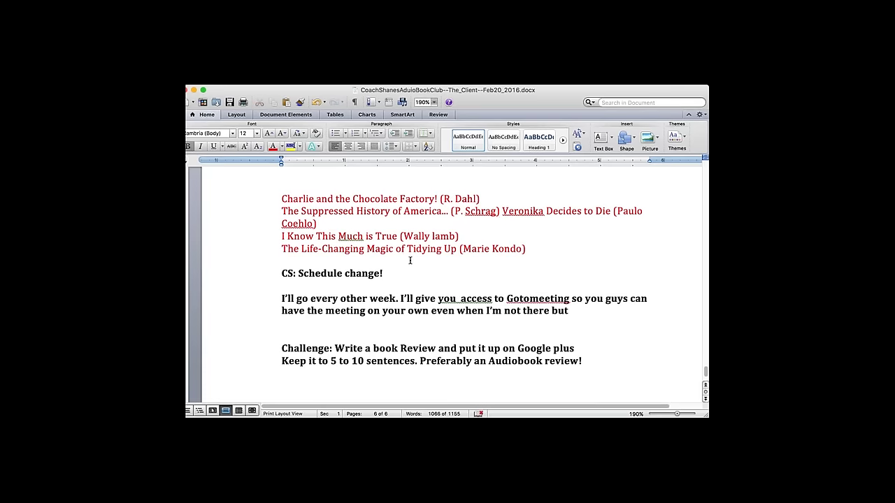
key(Return)
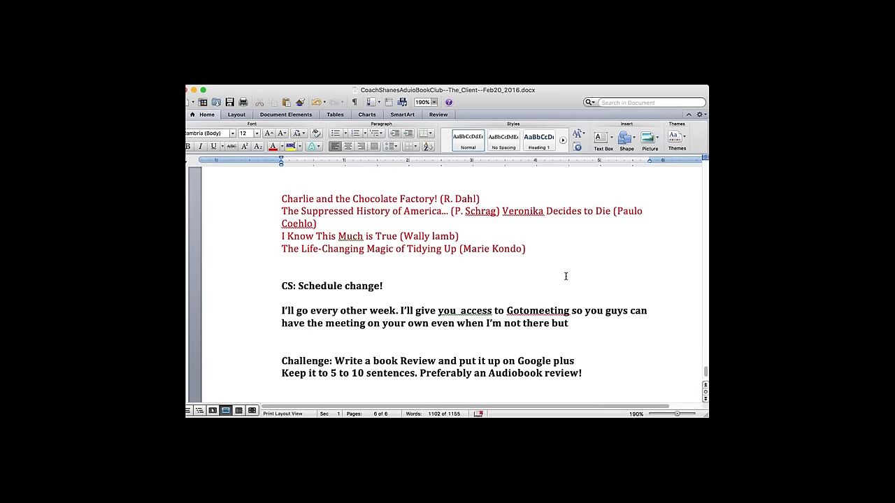
key(Return)
key(Return)
text(check the timi)
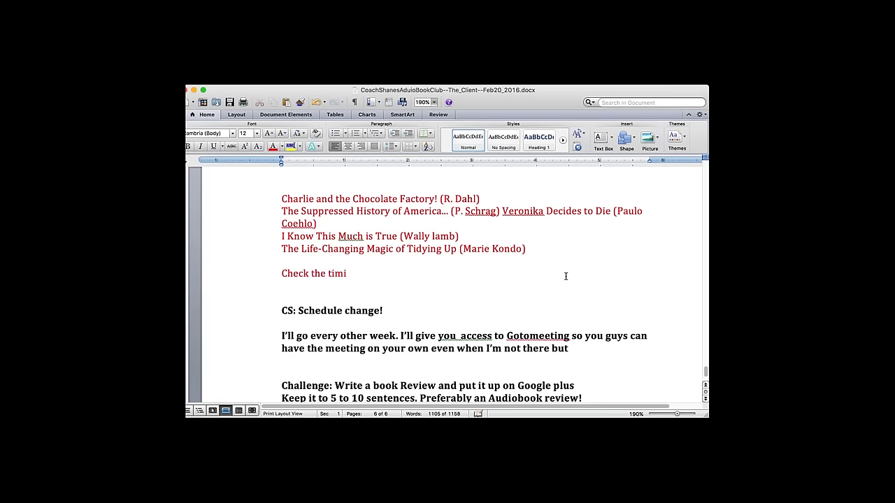
key(BackSpace)
key(BackSpace)
key(BackSpace)
key(BackSpace)
key(BackSpace)
key(BackSpace)
key(BackSpace)
key(BackSpace)
key(BackSpace)
key(BackSpace)
key(BackSpace)
key(BackSpace)
key(BackSpace)
key(BackSpace)
key(BackSpace)
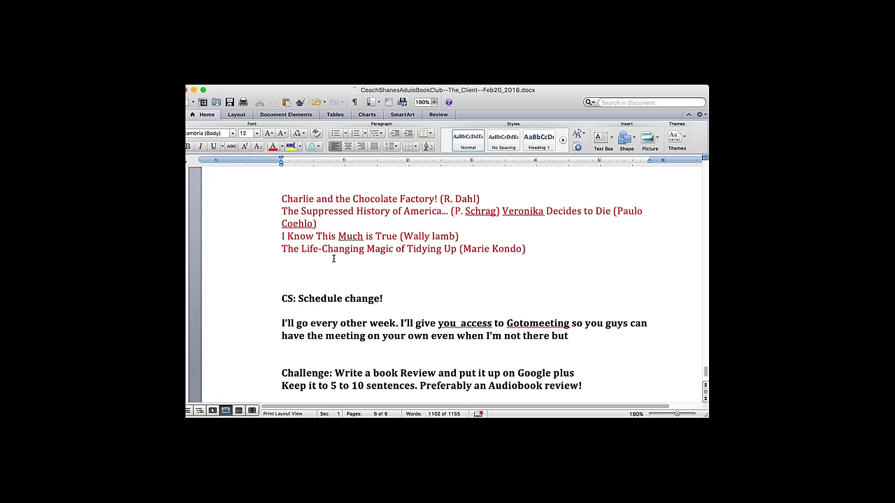
- Put 'Veronika Decides to Die' on its own line and separate every title with a blank line
click(503, 210)
key(Return)
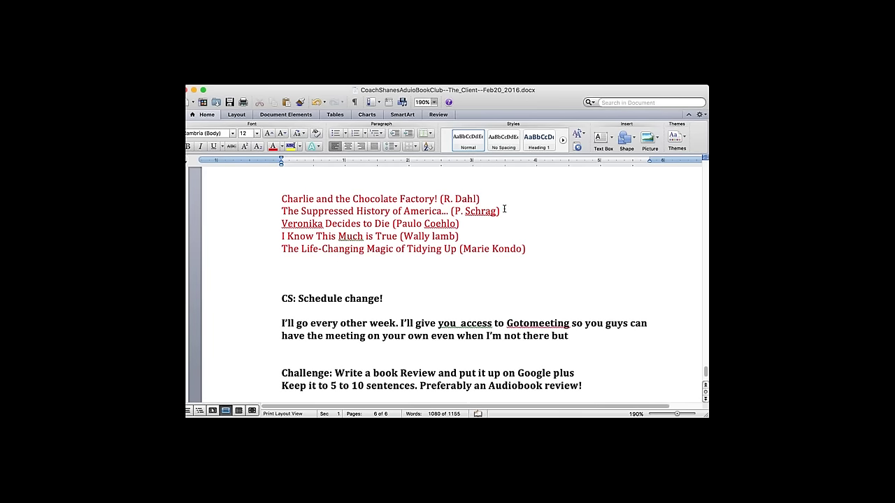
key(Up)
key(Return)
key(Down)
key(Return)
key(Down)
key(Return)
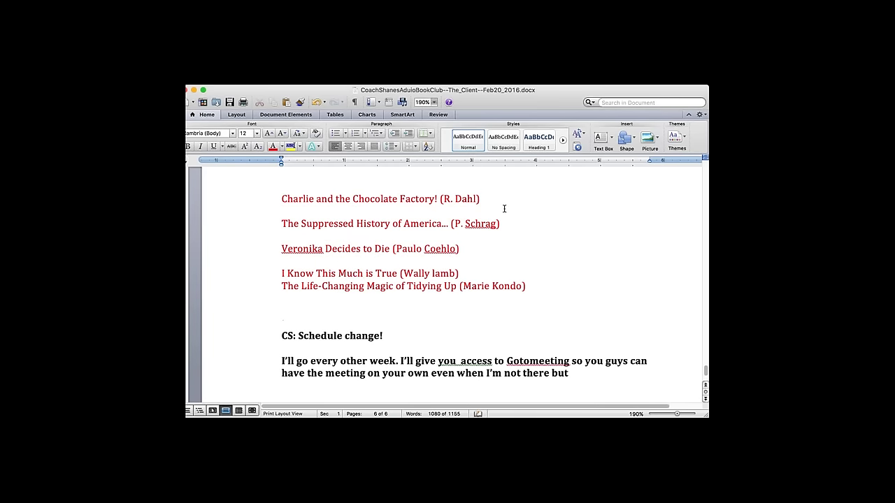
key(Down)
key(Return)
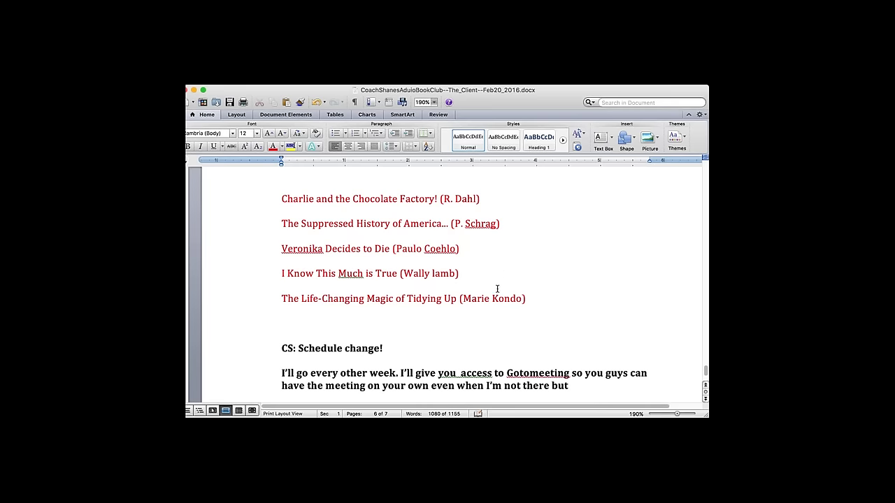
click(552, 302)
key(Return)
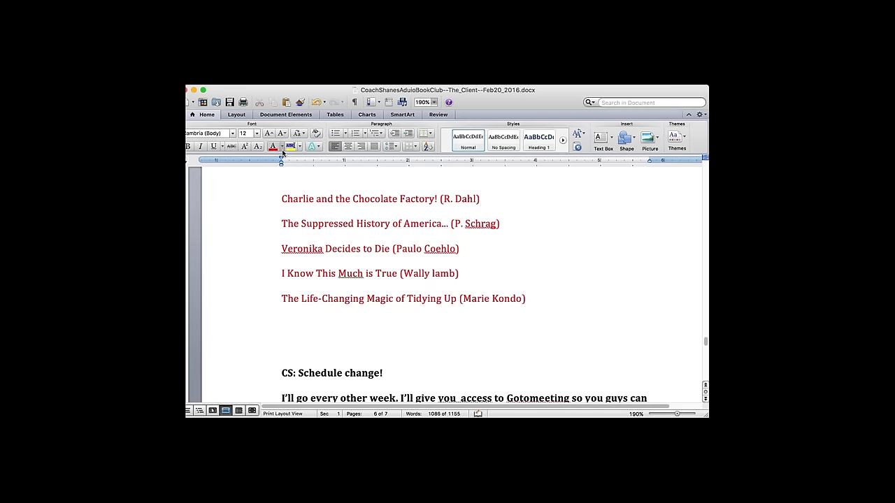
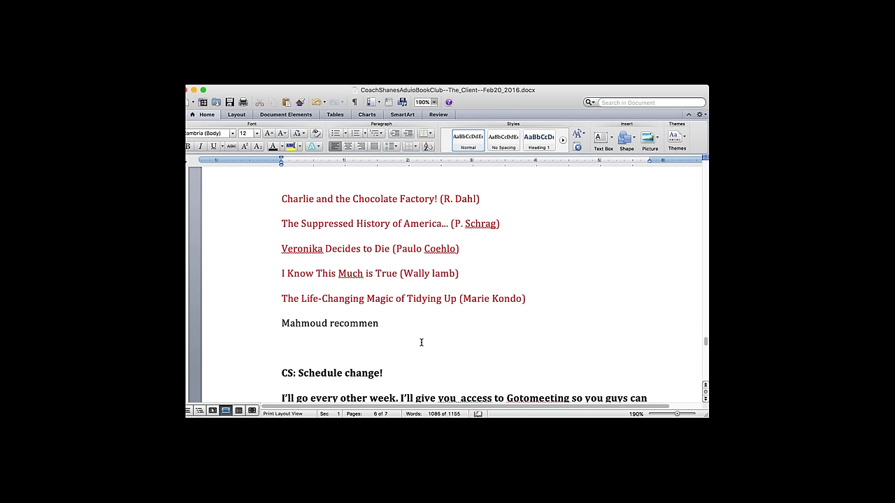
- Type, then delete, a side note about another recommended book and a member's name below the list
text(ded something)
text( else)
text(....M)
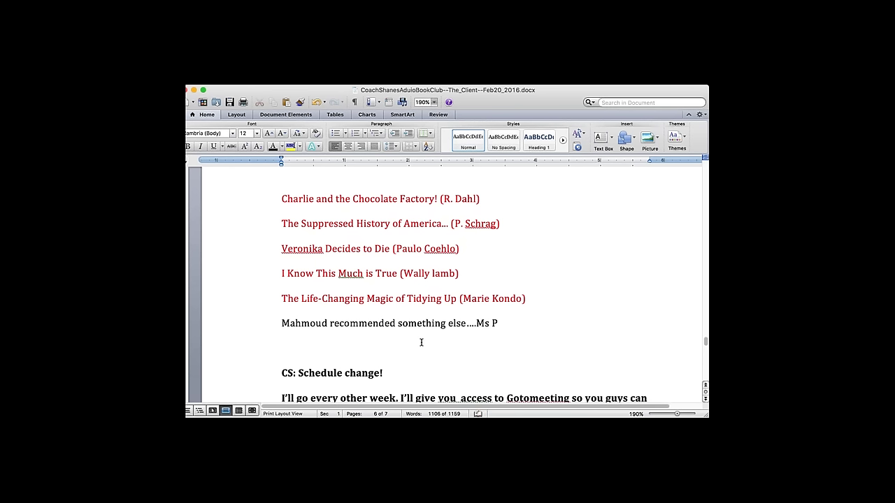
text(s Prym or something)
drag(475, 323, 582, 323)
key(BackSpace)
click(244, 323)
key(BackSpace)
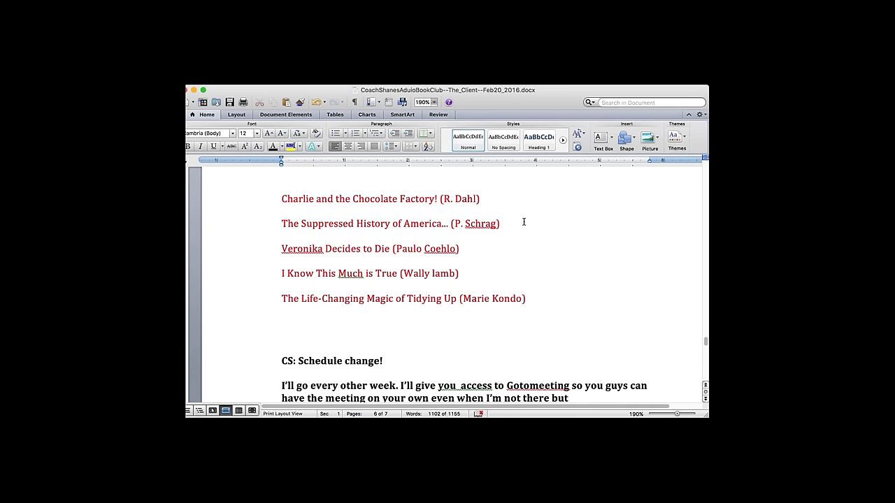
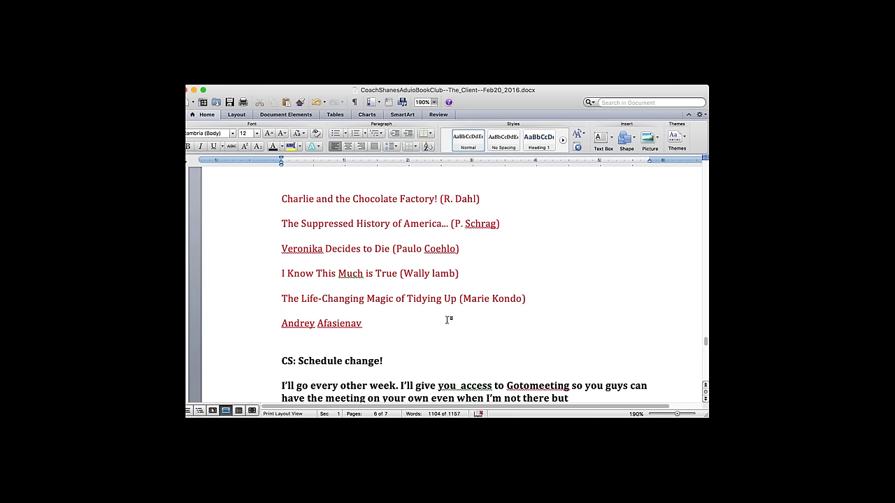
drag(289, 318, 378, 324)
key(BackSpace)
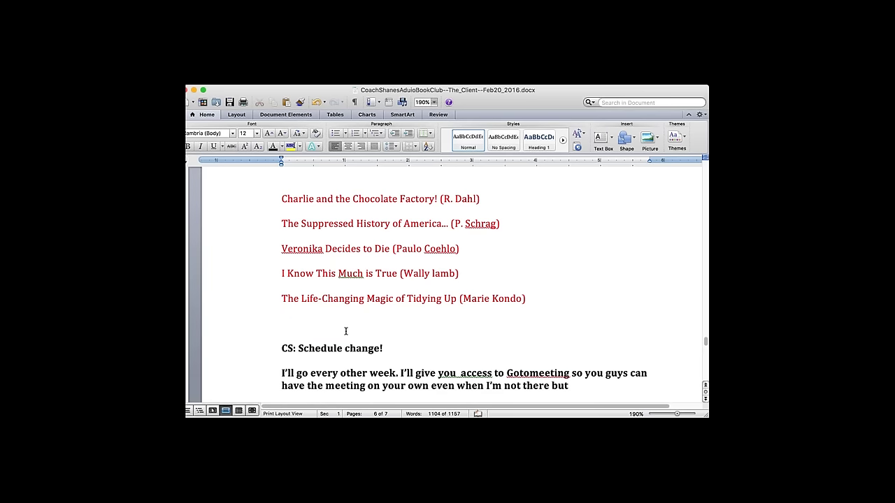
key(Return)
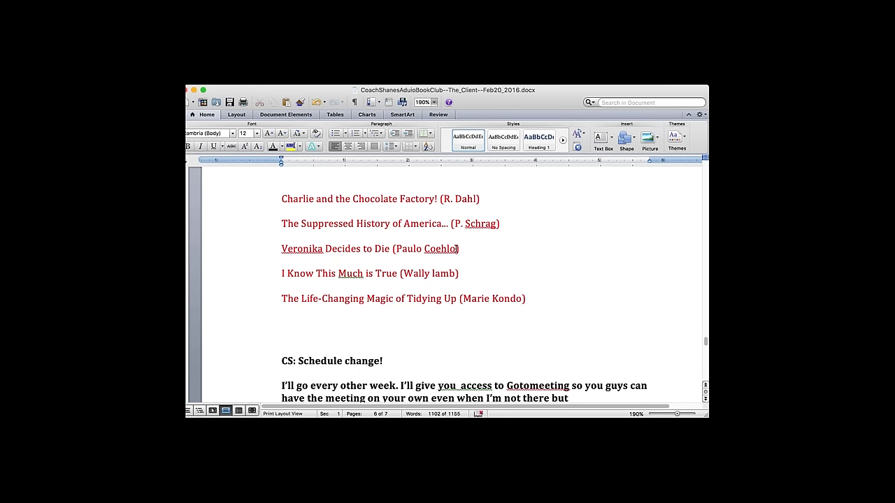
- Move the Veronika Decides to Die line below the Marie Kondo entry, undoing a trial move of another line
triple_click(348, 249)
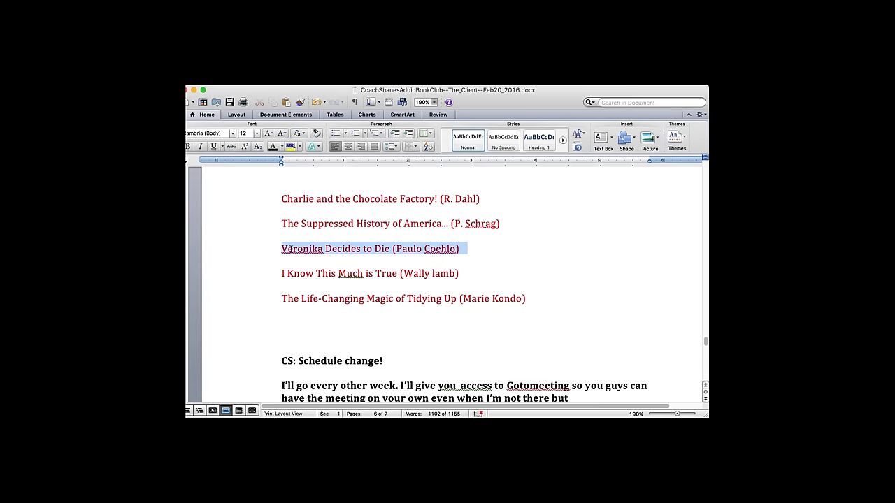
key(BackSpace)
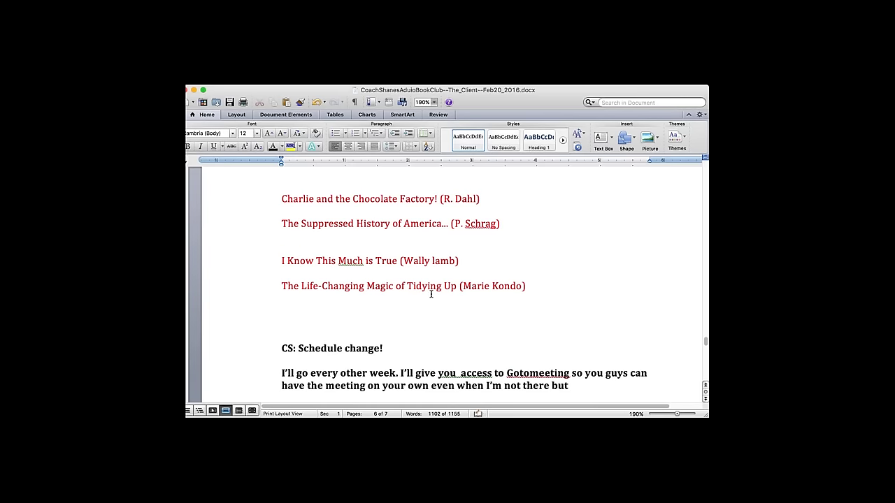
key(super+z)
key(BackSpace)
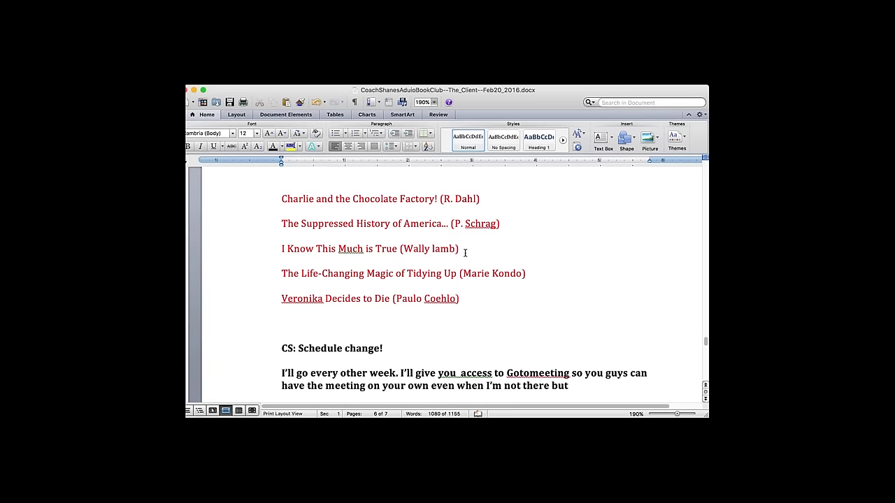
drag(465, 251, 290, 234)
key(cmd+c)
key(BackSpace)
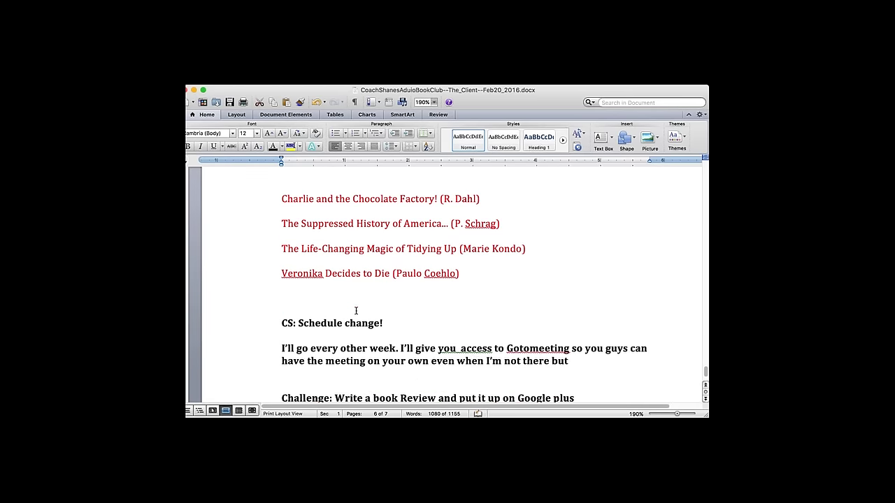
key(cmd+v)
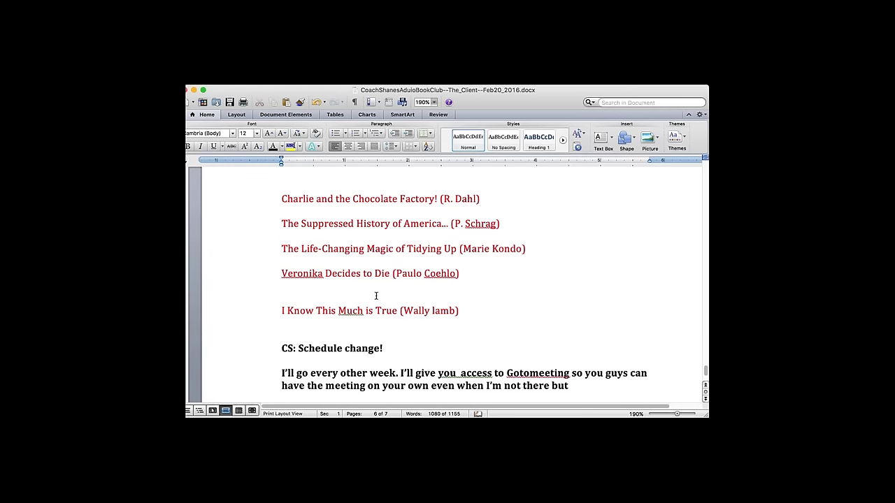
key(cmd+z)
key(cmd+z)
click(429, 287)
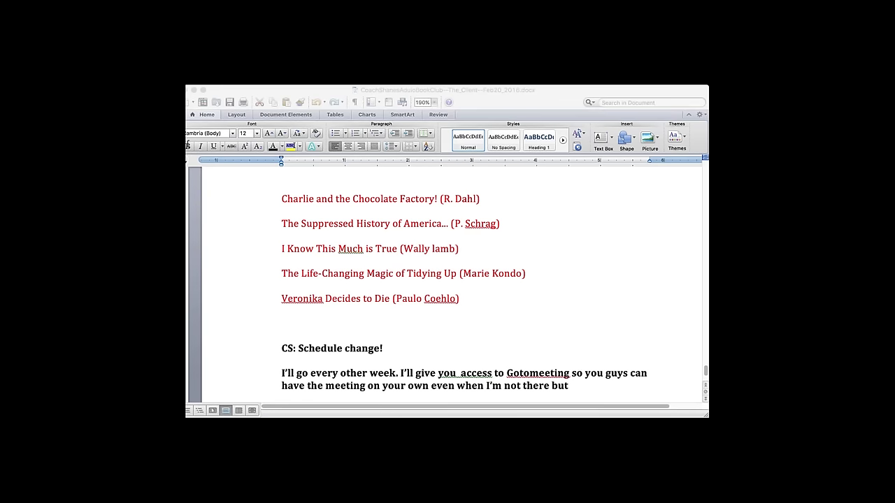
- Remove a stray 'I don't know Veronika' line typed below the Veronika entry
click(199, 201)
click(364, 313)
text(n't know Ver)
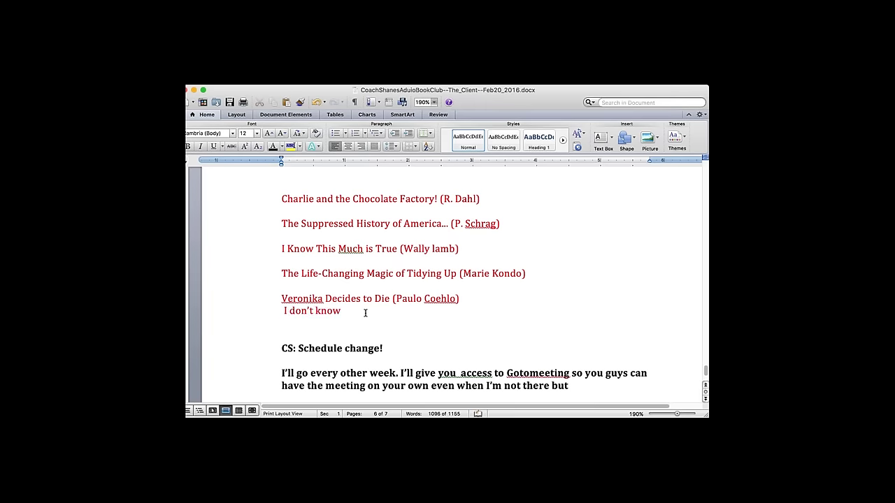
text(onik)
drag(386, 310, 267, 311)
key(BackSpace)
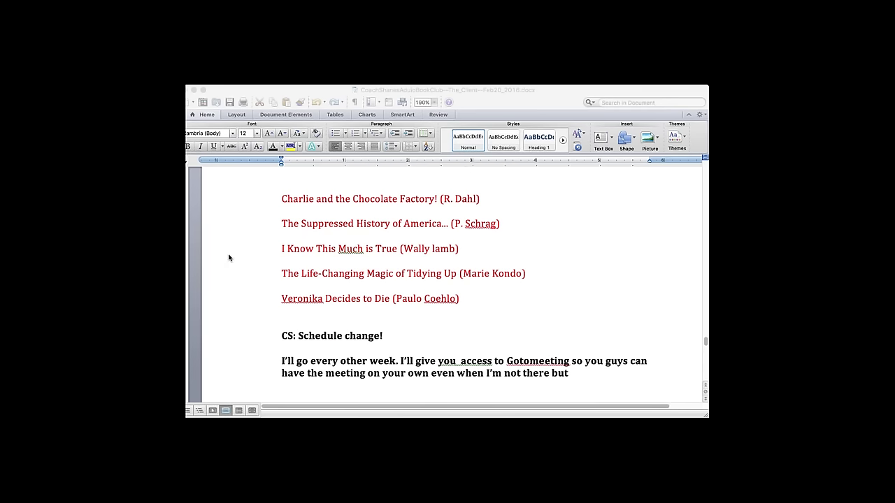
click(192, 252)
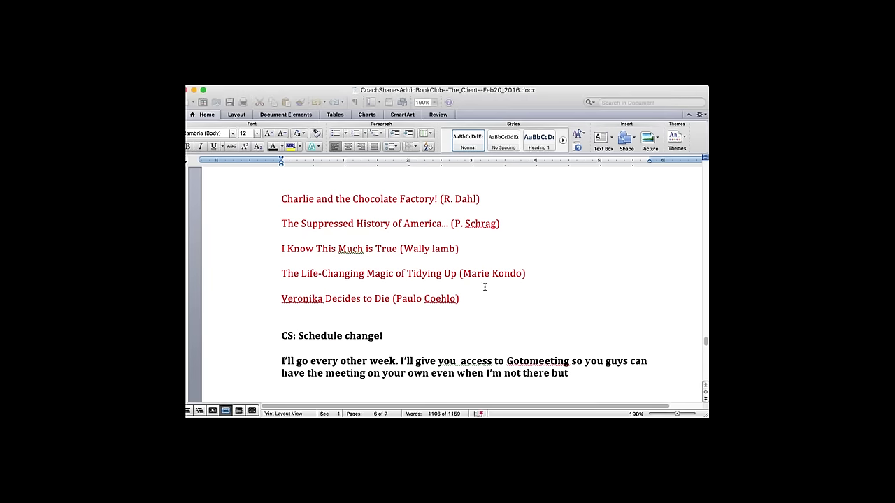
- Add '(6 hours)' to I Know This Much is True and '(sad book)' to Veronika, making '(6 hours)' black
click(463, 250)
text(16 hours)
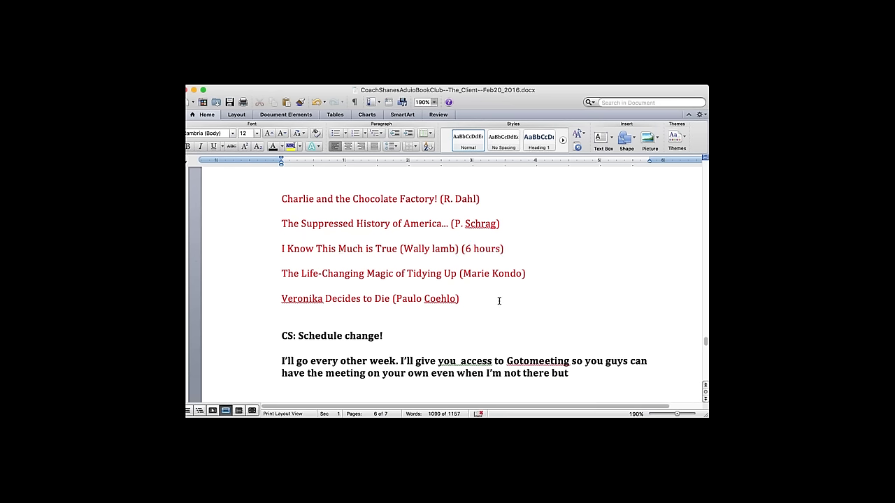
text( (sad book)
drag(461, 248, 517, 249)
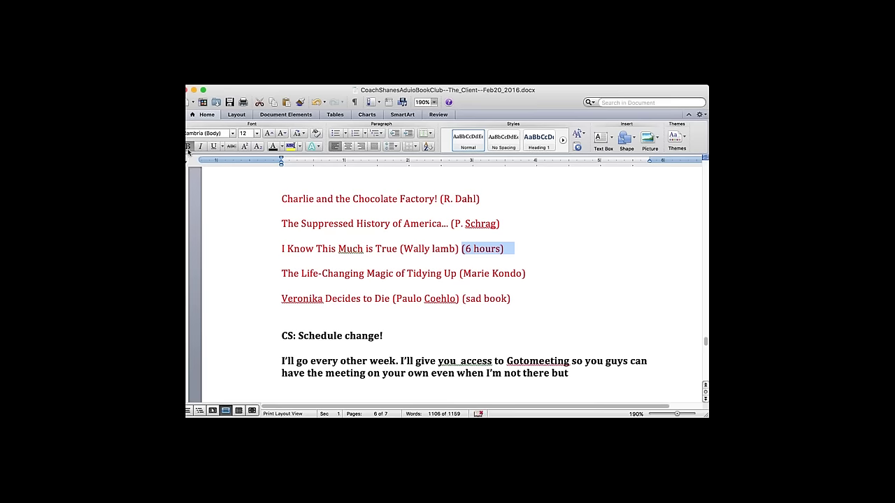
click(273, 146)
click(561, 273)
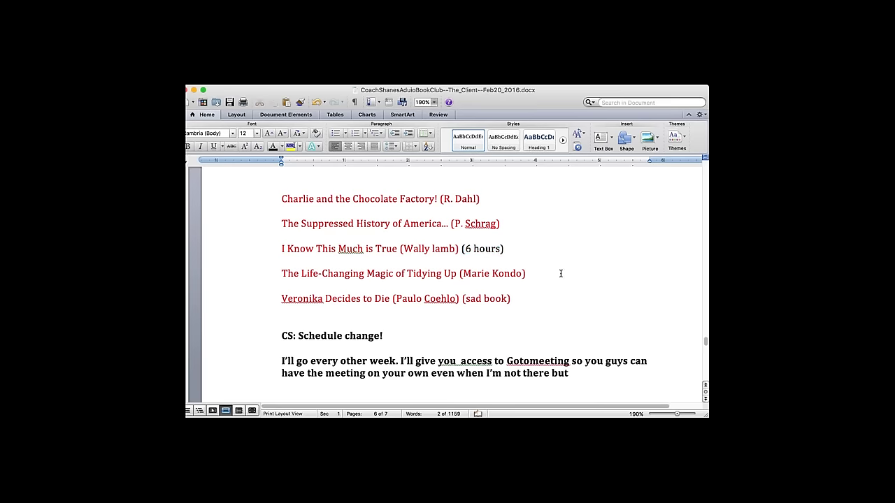
- Try moving the I Know This Much is True line below Marie Kondo, then undo it
drag(518, 249, 282, 248)
key(BackSpace)
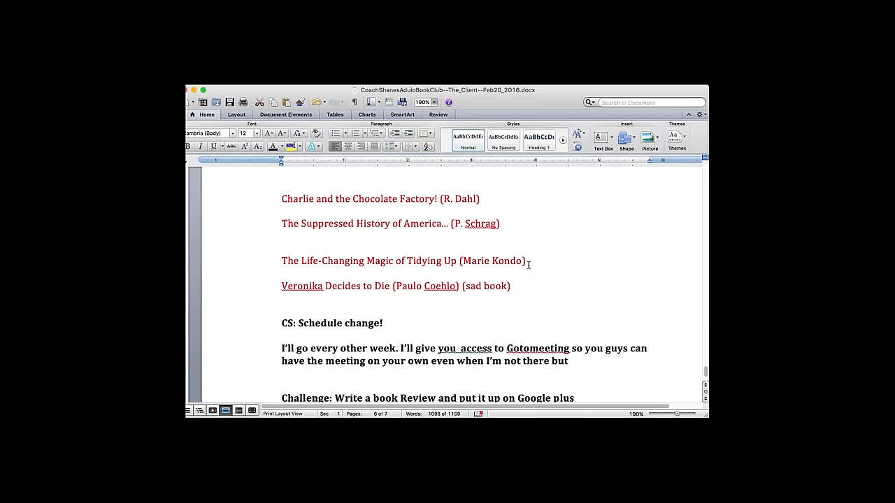
key(super+z)
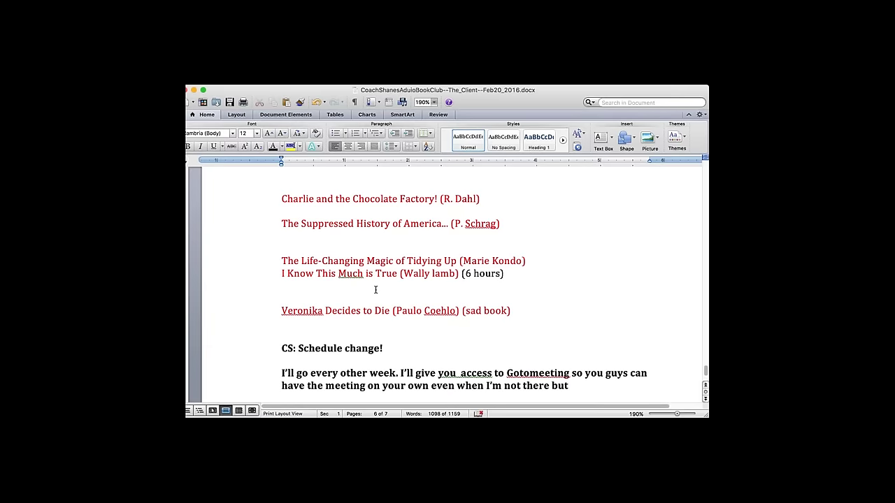
key(super+z)
key(super+z)
key(super+z)
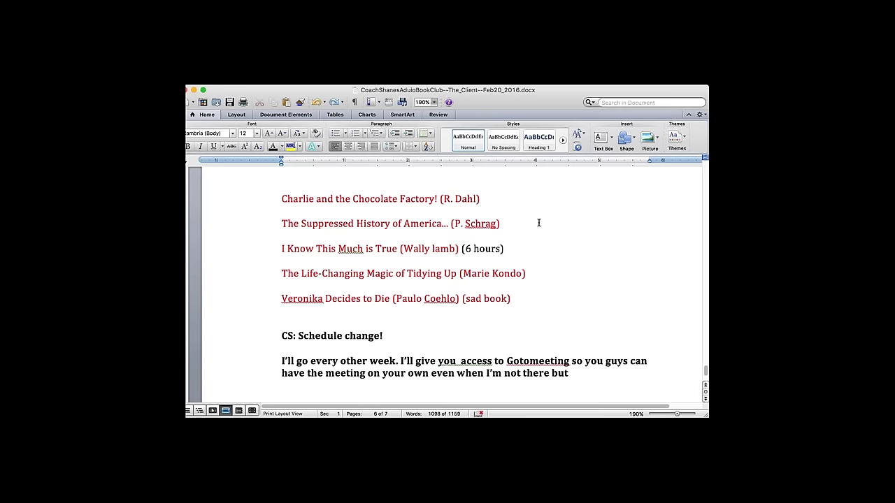
- Move The Suppressed History of America above Charlie and add '(3 hrs 18 mins)' after the R. Dahl entry
drag(502, 223, 284, 221)
key(BackSpace)
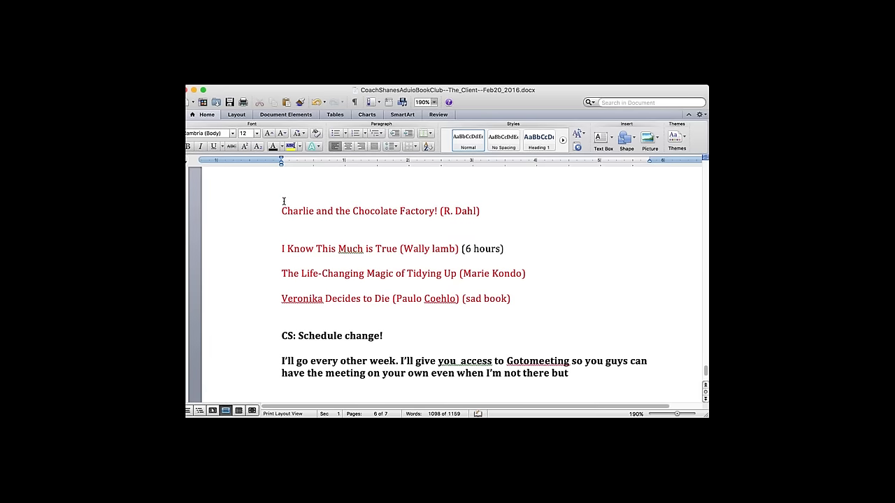
key(super+z)
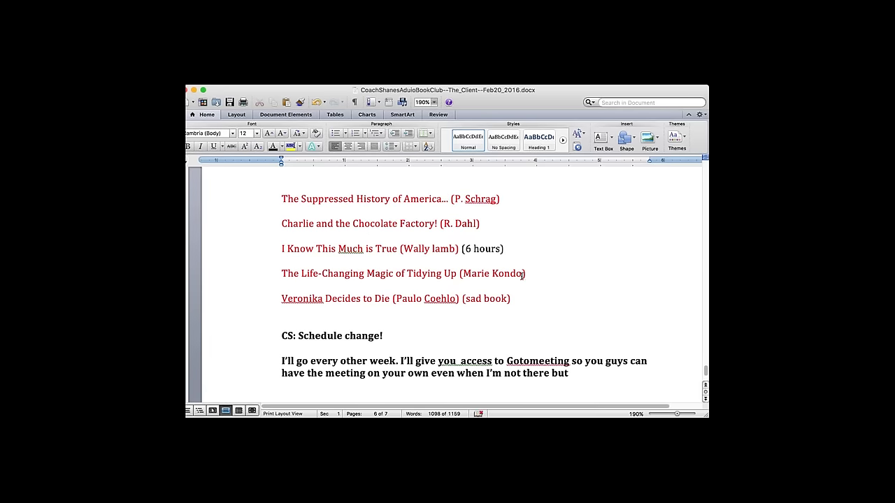
click(510, 251)
click(590, 360)
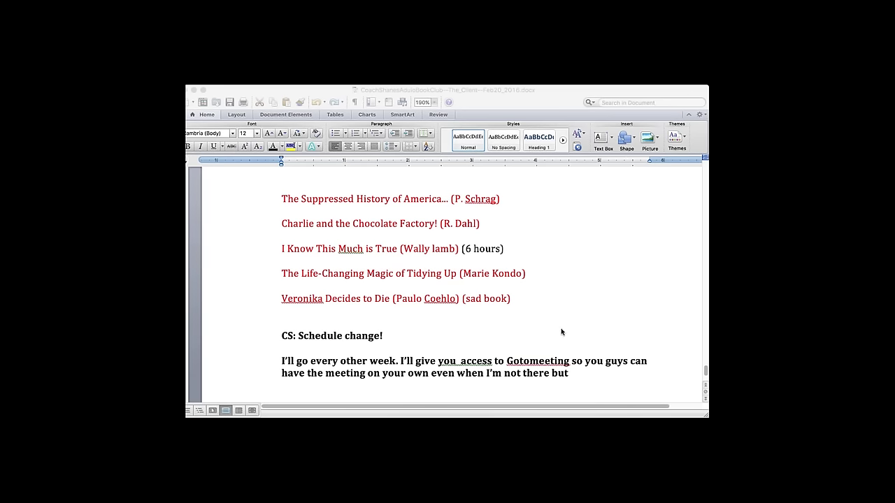
click(411, 276)
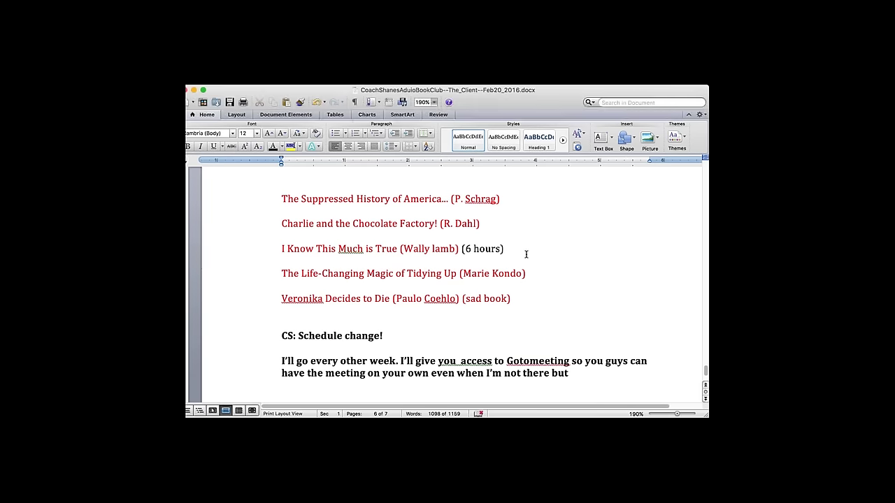
click(510, 221)
text((3 hrs 18 mins))
- Add the heading 'In the following order:' above the book list, removing a stray 'TYRANT!' line
click(525, 299)
key(Return)
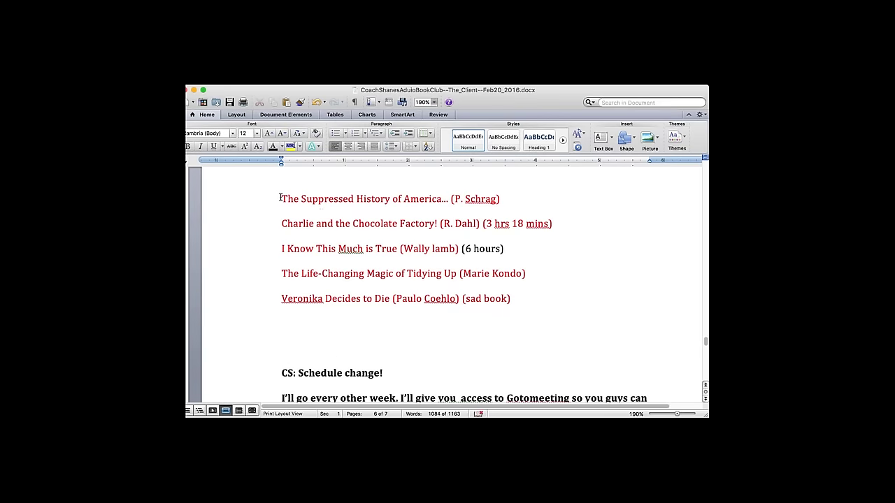
click(280, 198)
scroll(280, 198, up, 1)
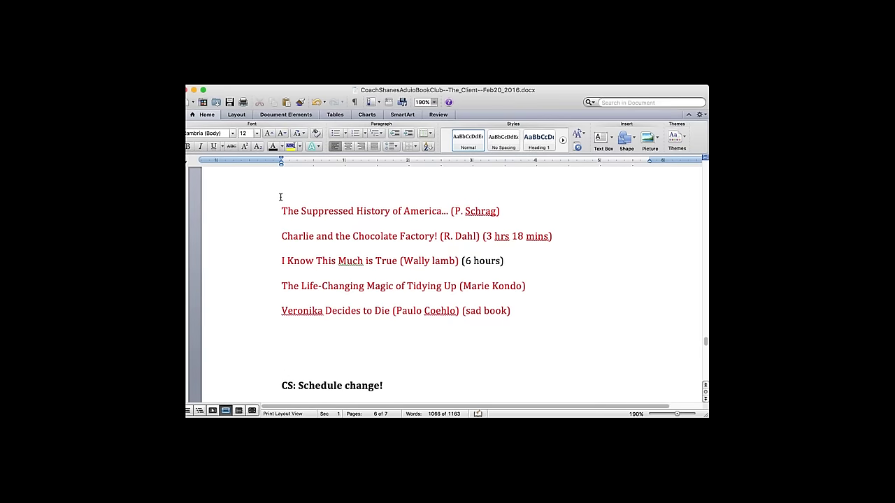
text(In the following order:)
key(Return)
text(TYRANT!!)
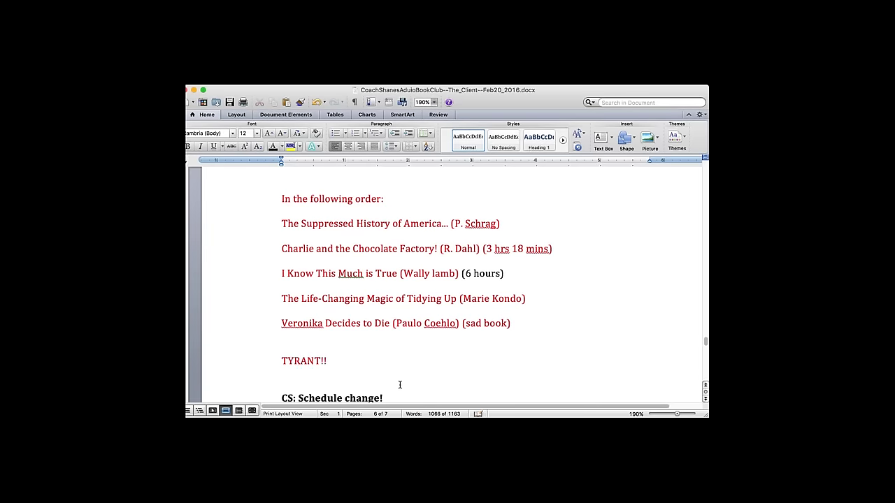
click(239, 359)
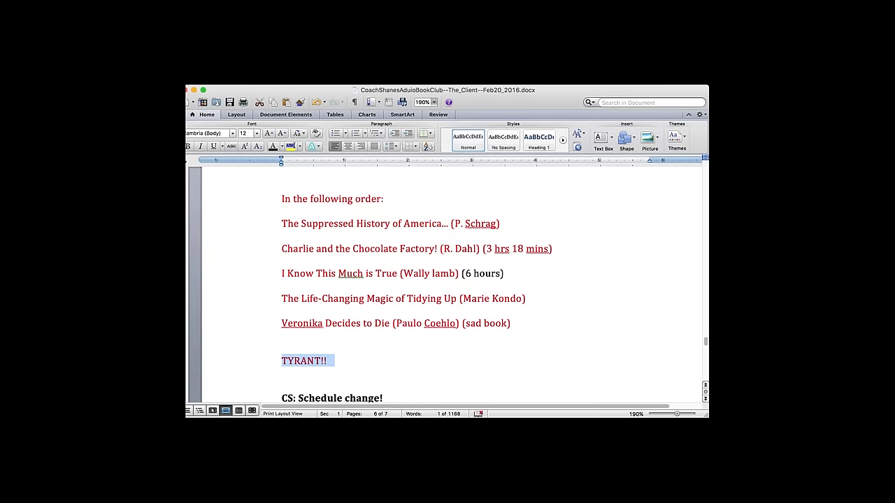
key(BackSpace)
key(BackSpace)
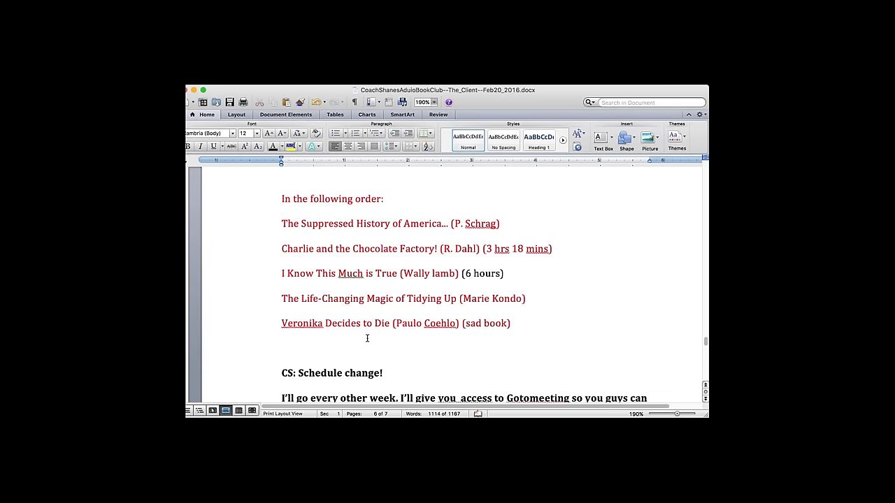
- Type and delete trial comments below the list, keeping one blank line above 'CS: Schedule change!'
key(Return)
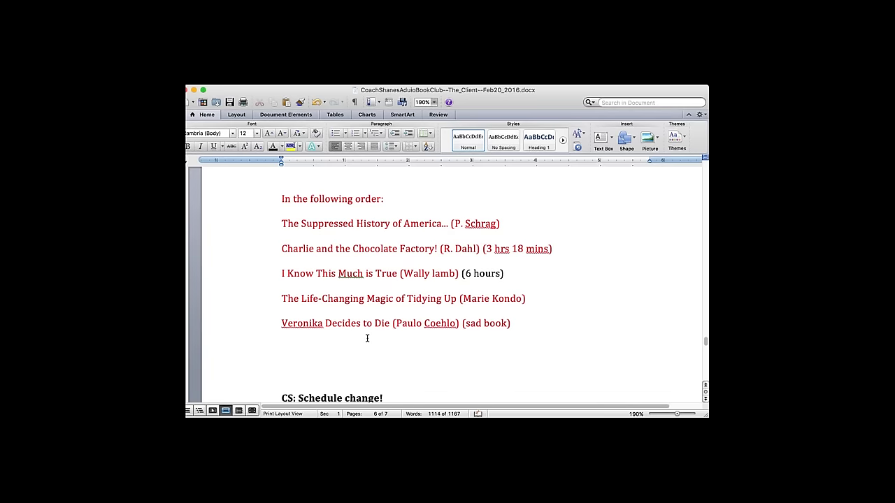
key(BackSpace)
key(Return)
text(Ve)
text(ronika)
text( cant be?)
click(212, 361)
key(BackSpace)
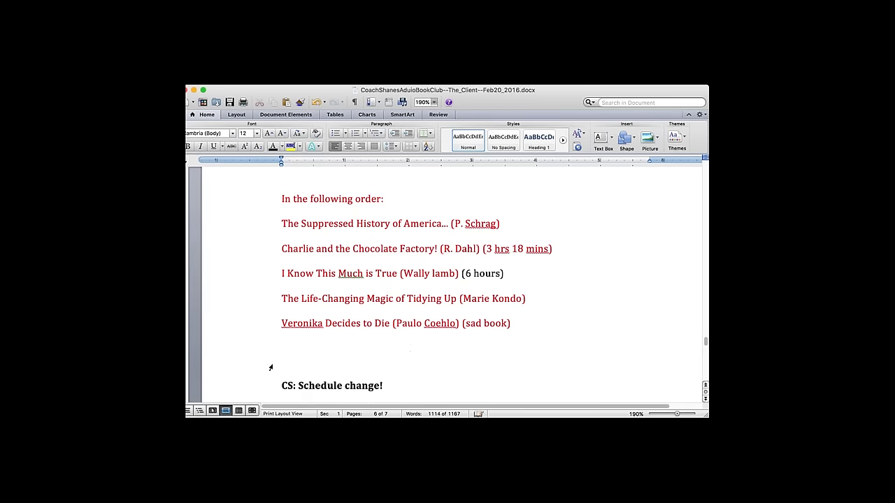
text(But)
text( it's)
text( still good!)
click(269, 361)
key(BackSpace)
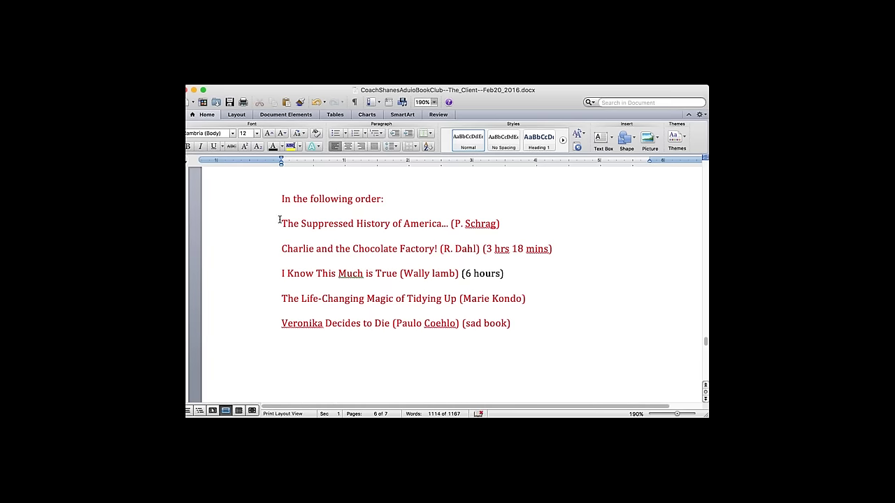
- Make the 'In the following order:' heading bold
triple_click(311, 201)
key(super+b)
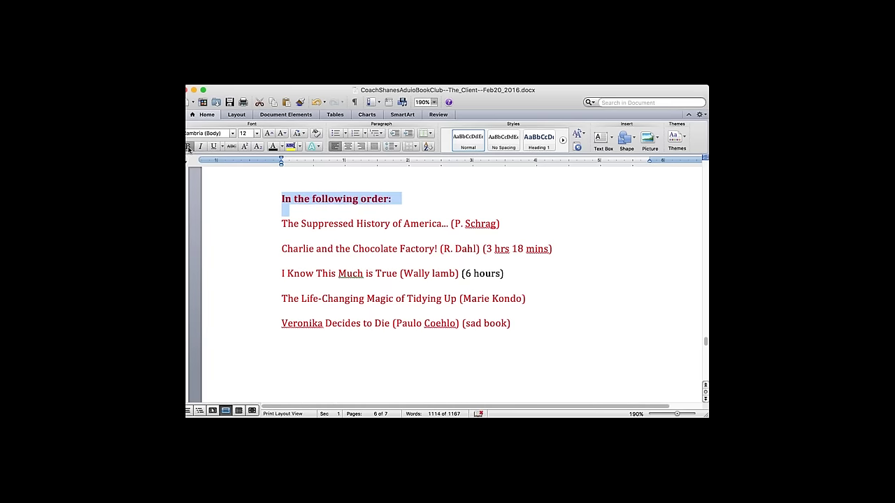
drag(281, 221, 501, 337)
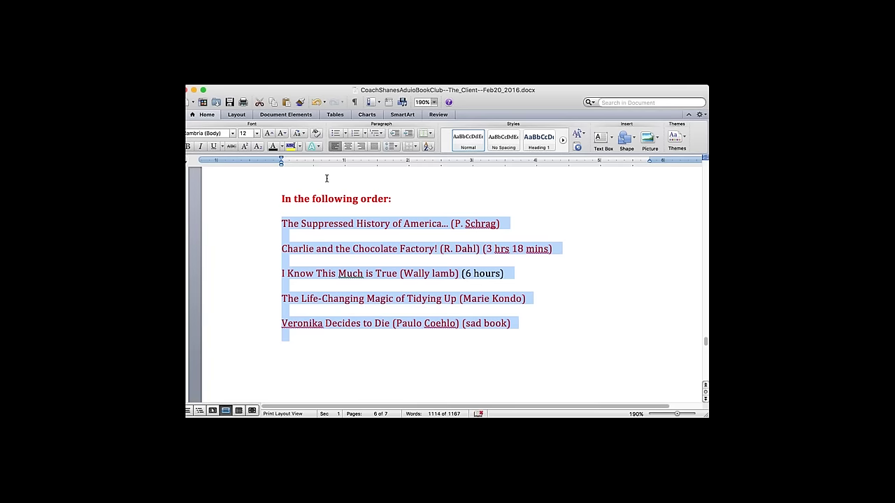
click(529, 327)
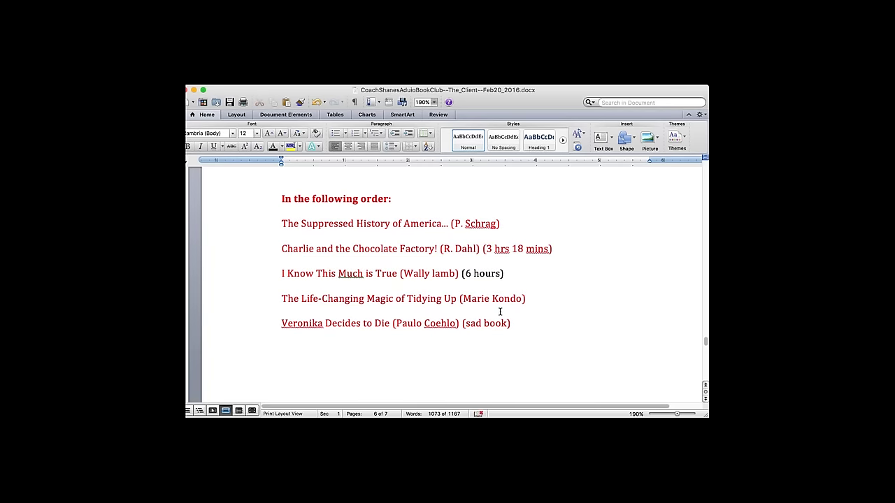
- Turn the Charlie line's '(3 hrs 18 mins)' duration black
drag(565, 248, 242, 222)
click(468, 256)
drag(482, 249, 565, 251)
click(273, 148)
click(493, 340)
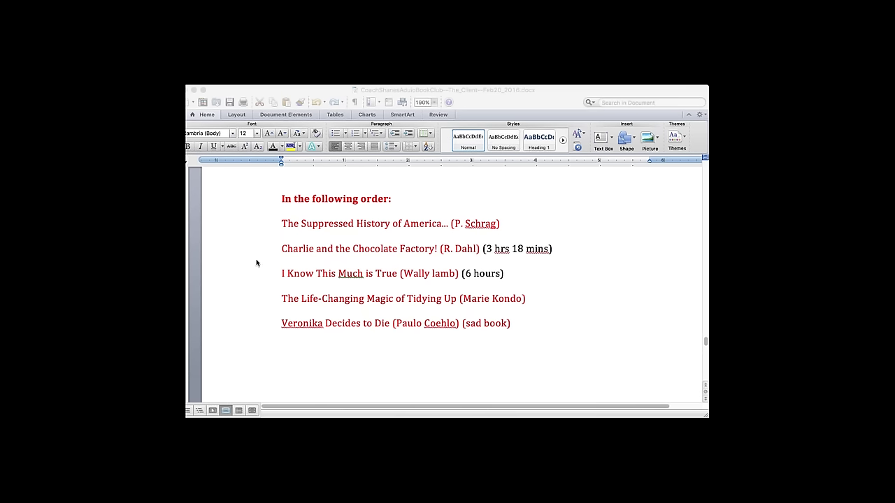
- Add a black '(5 hours 51 minutes)' duration after the Schrag book line
click(191, 284)
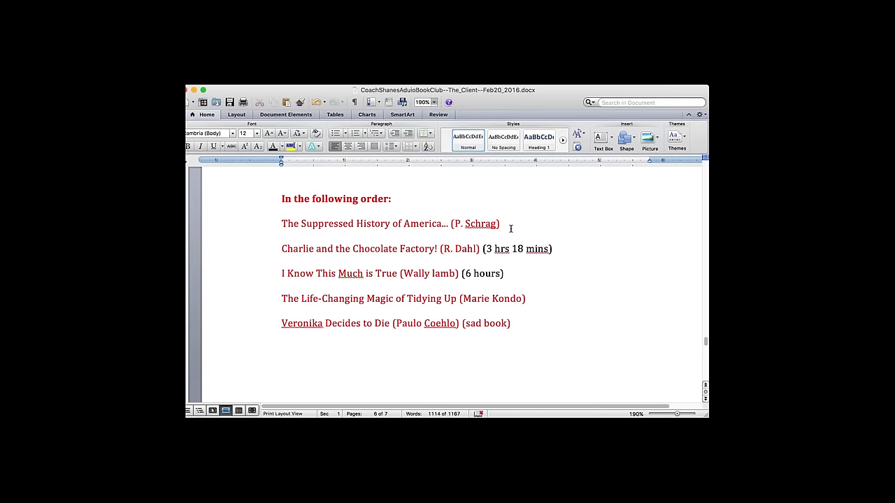
text((5 hours 51 minutes))
drag(601, 224, 502, 224)
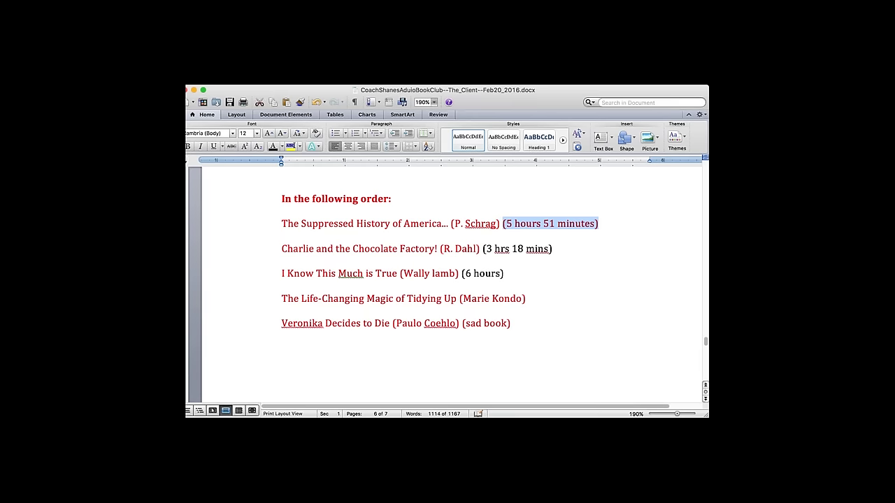
click(272, 147)
click(582, 351)
- Add a black '(4 hours 50 minutes)' duration after the Kondo book line
key(super+Tab)
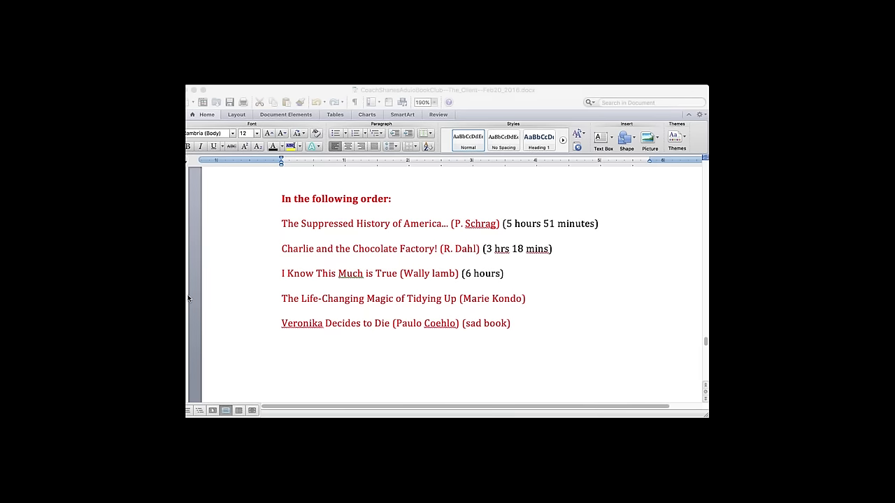
key(super+Tab)
click(546, 300)
text((4 hours 50 minutes))
drag(628, 299, 528, 300)
click(271, 149)
click(591, 347)
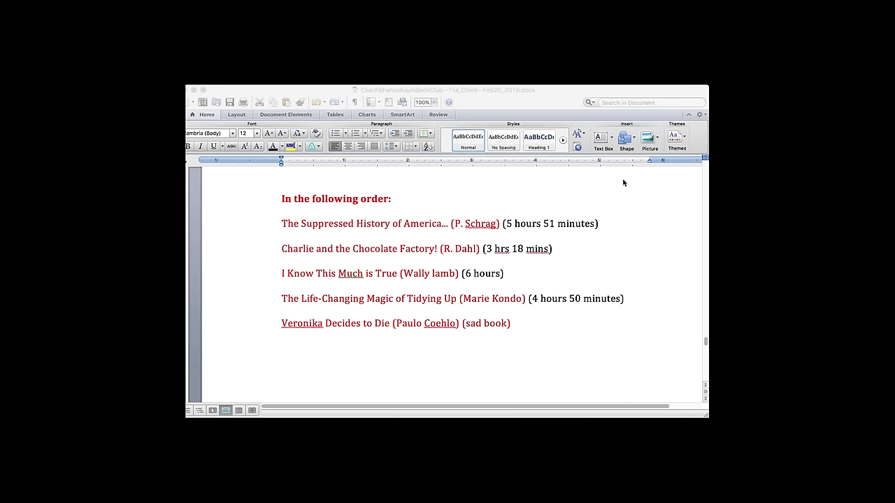
- Add '(5 hours 30 minutes)' after the Veronika Decides to Die line
click(195, 283)
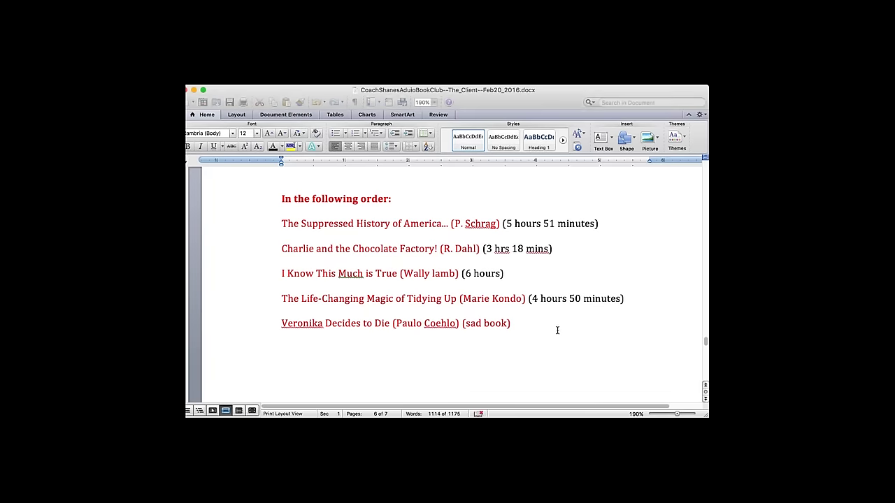
text((5 hour)
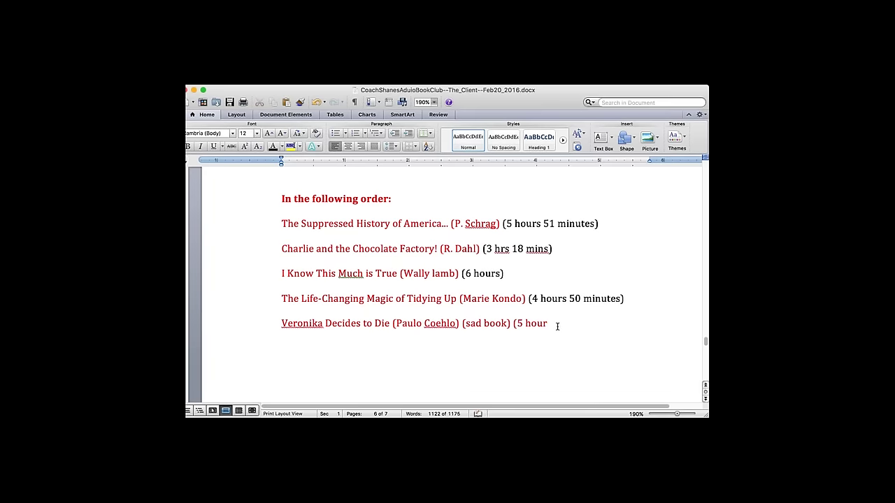
text(s 30 minutes))
drag(514, 324, 629, 324)
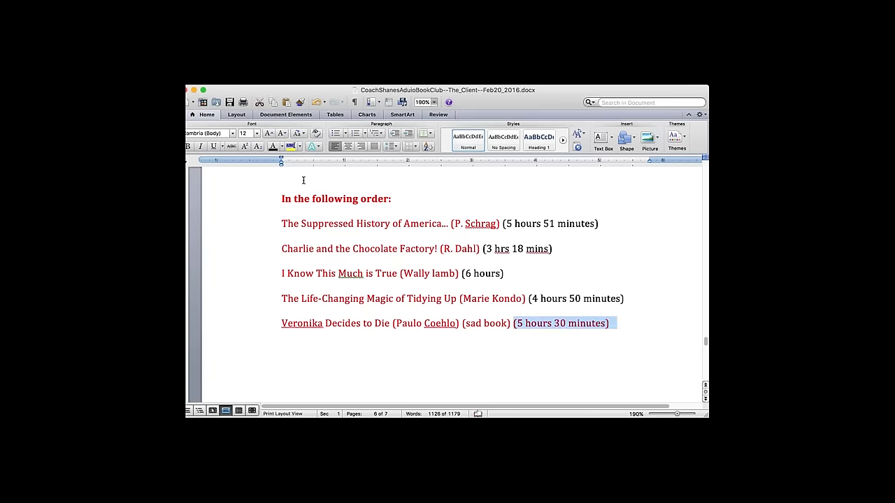
click(490, 354)
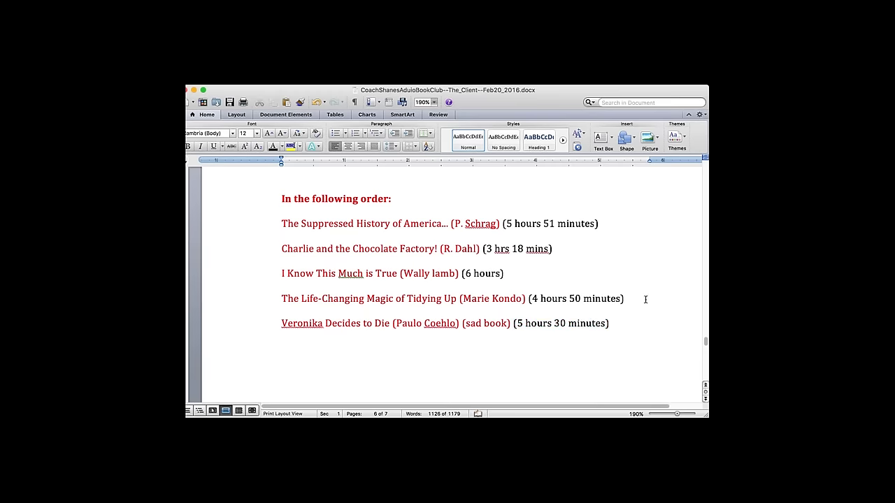
drag(625, 298, 282, 298)
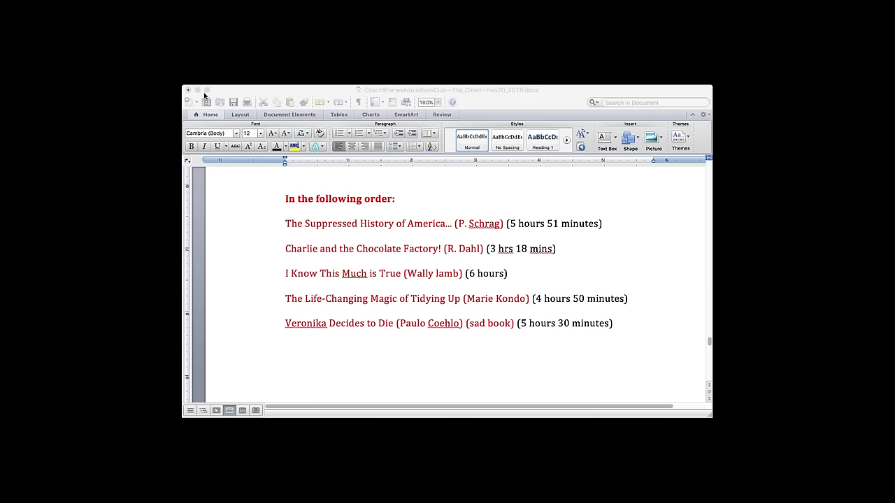
- Add a '(Read by an English person I checked)' remark to the Charlie line, then delete it
click(559, 310)
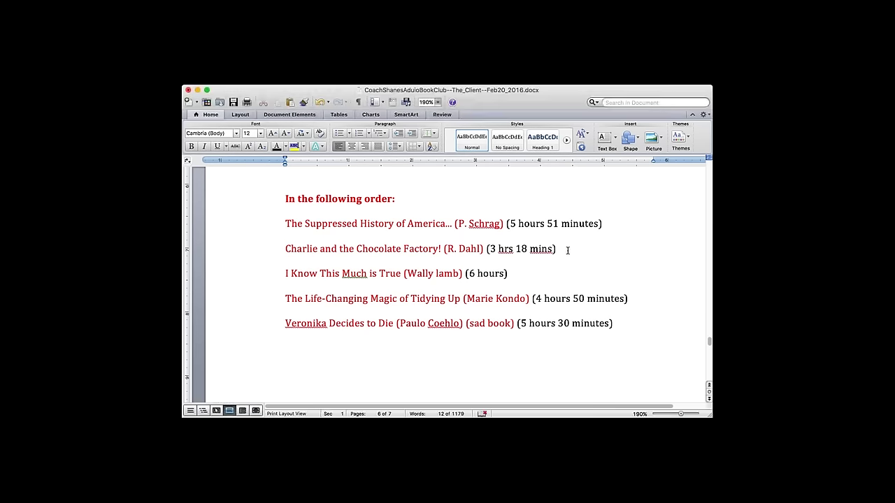
click(568, 251)
text((Read by an English perso)
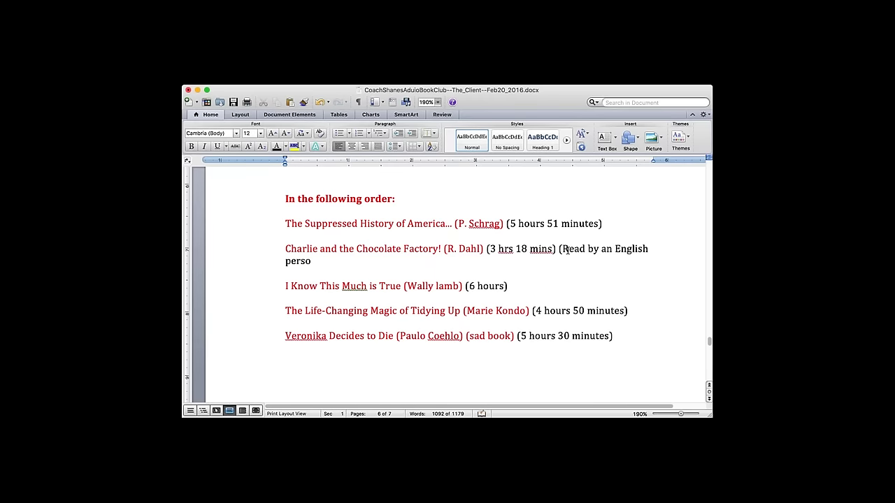
text(n I checked))
click(430, 266)
drag(560, 249, 583, 264)
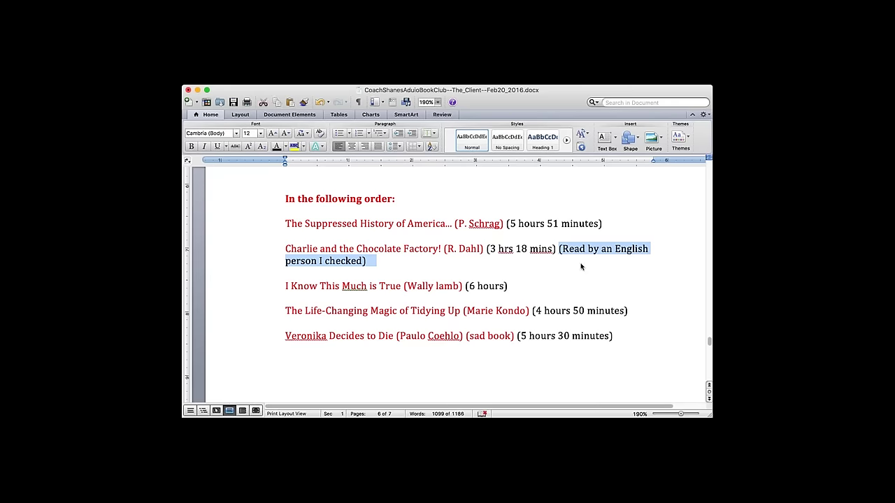
key(BackSpace)
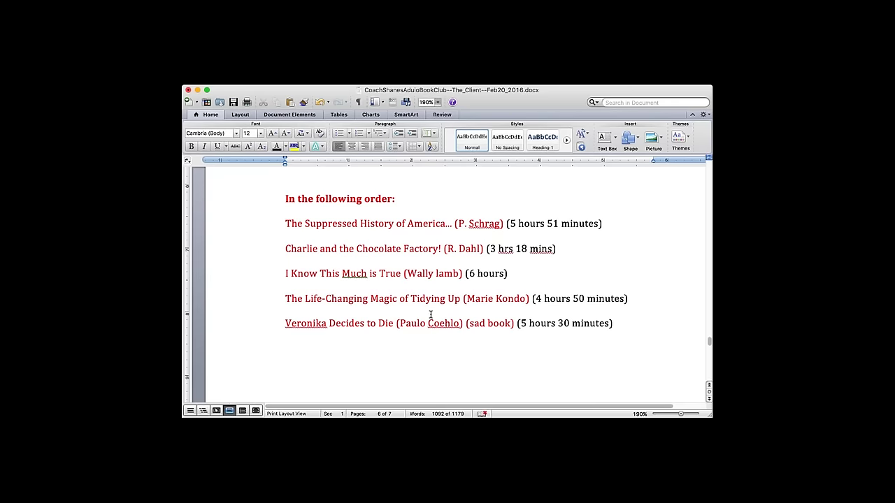
- Change the Charlie author from 'R. Dahl' to 'Ronald Dahl'
click(554, 324)
click(453, 249)
key(BackSpace)
text(onald)
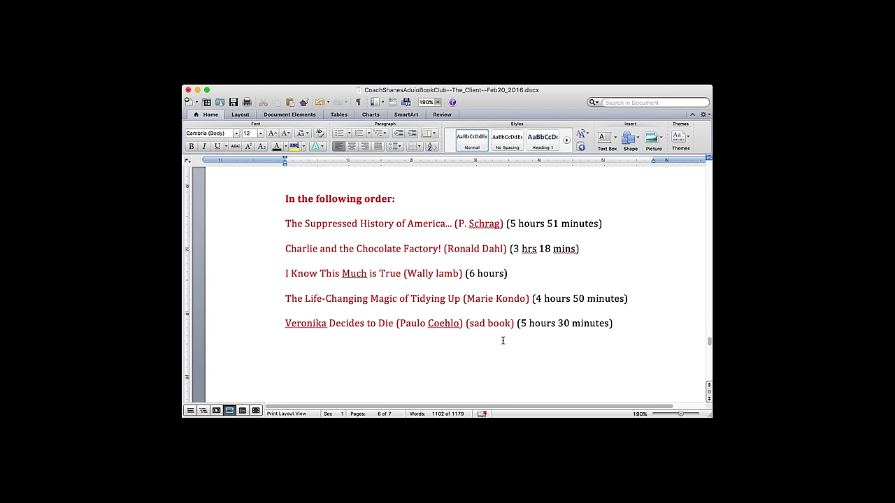
- Delete '(sad book)' from the Veronika line and discard a trial 'a little accent?' remark
drag(518, 323, 466, 323)
key(BackSpace)
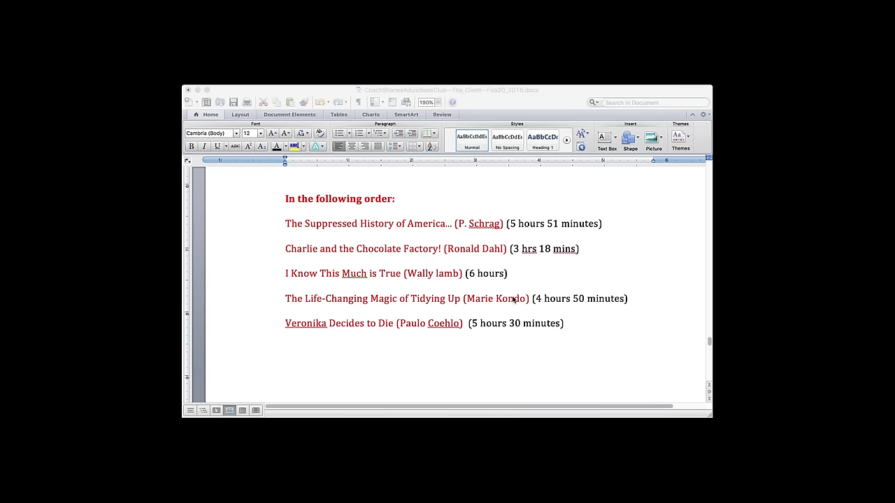
click(571, 324)
text(a)
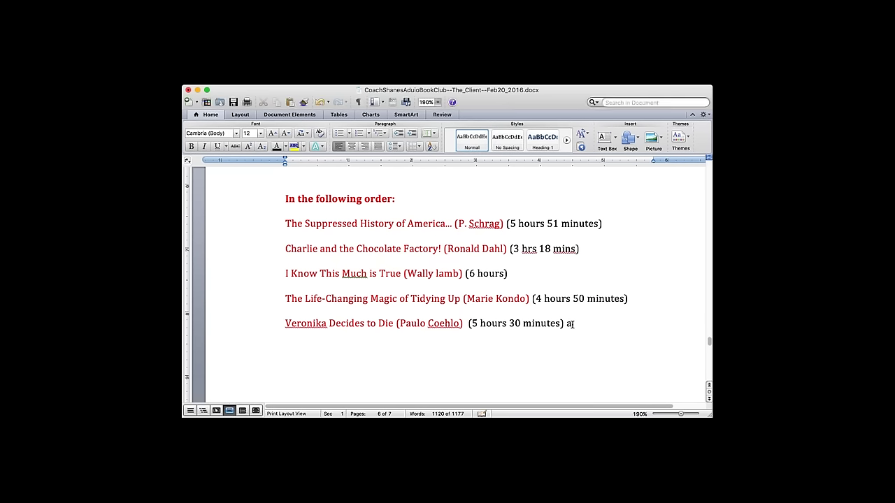
text( little accent?)
drag(635, 326, 567, 324)
key(BackSpace)
text(ha)
key(BackSpace)
key(BackSpace)
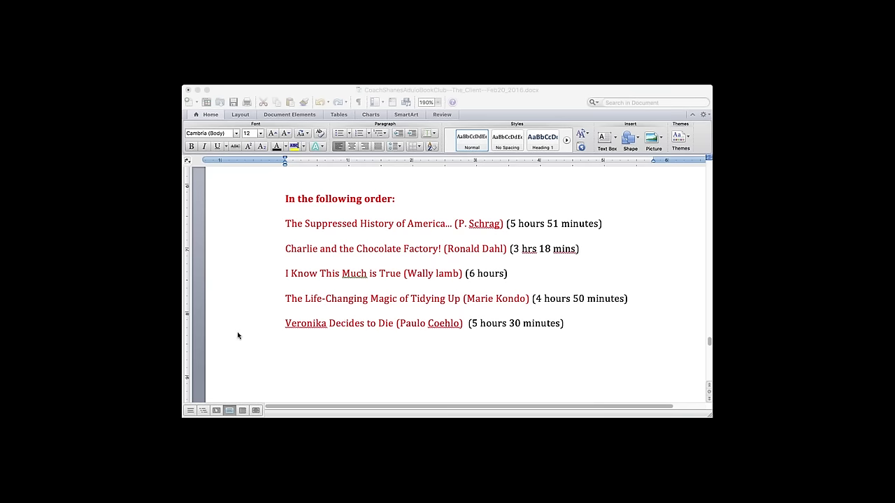
- Expand the author 'P. Schrag' to 'Paul Schrag'
click(468, 207)
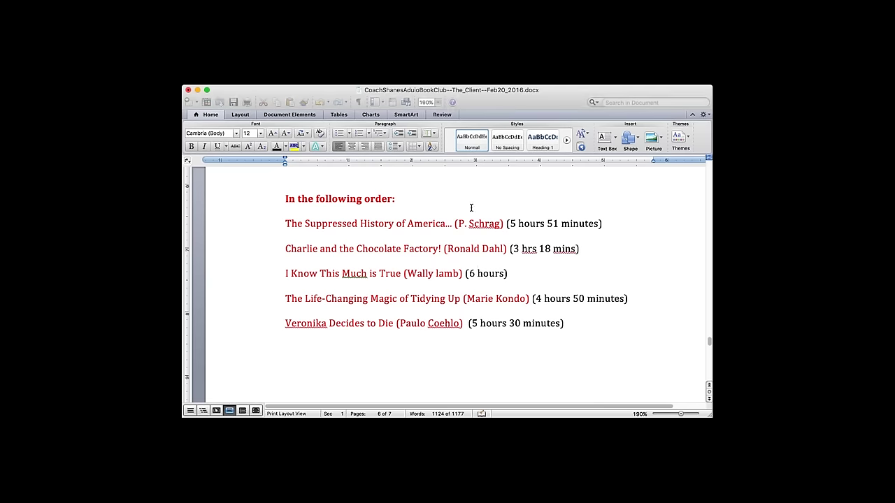
click(467, 223)
key(BackSpace)
text(aul)
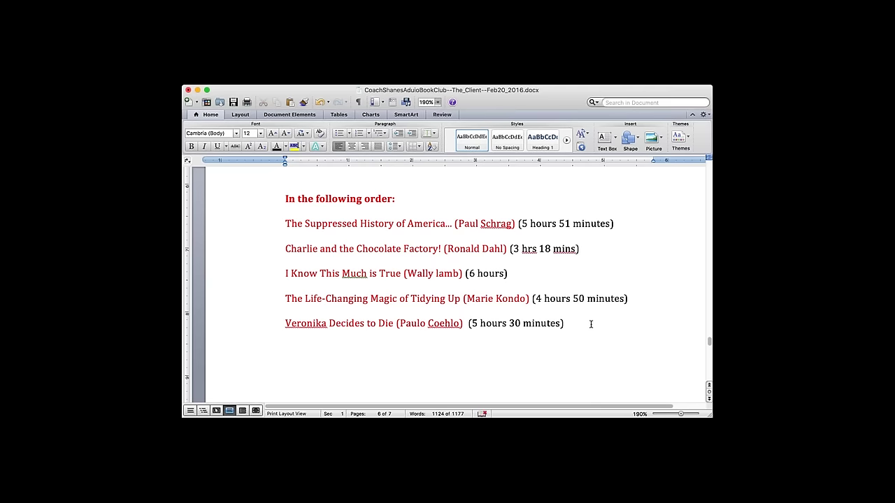
- Type the '* Check the audio recording before deciding on the books' note with '(lots of adjectives)'
click(635, 298)
click(543, 366)
click(286, 299)
text(* Check the audio recording before deciding)
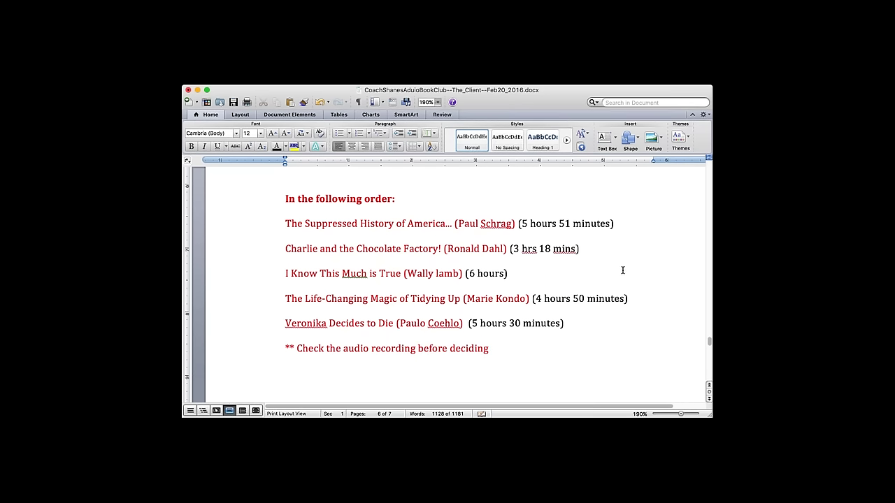
text( (lots of adjectives))
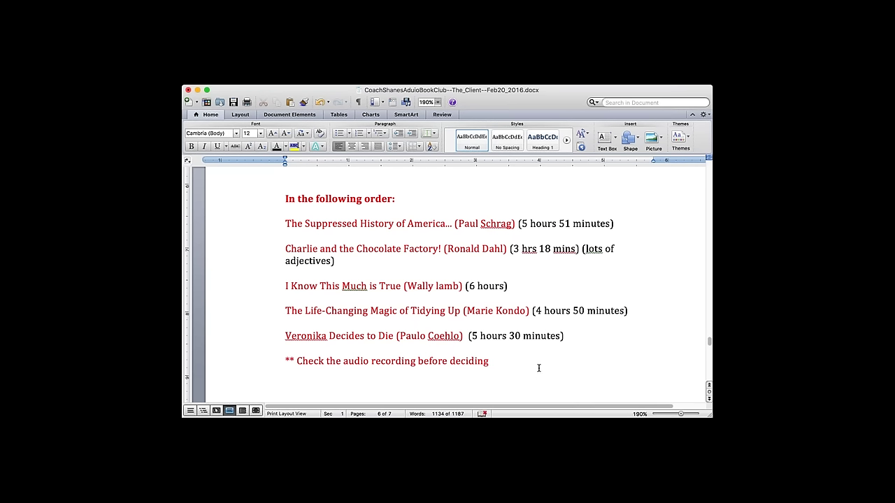
text(on the books...)
- Bold the audio note and replace one asterisk with the member's name in black
triple_click(376, 363)
click(189, 148)
click(320, 376)
click(294, 360)
key(BackSpace)
key(BackSpace)
click(278, 146)
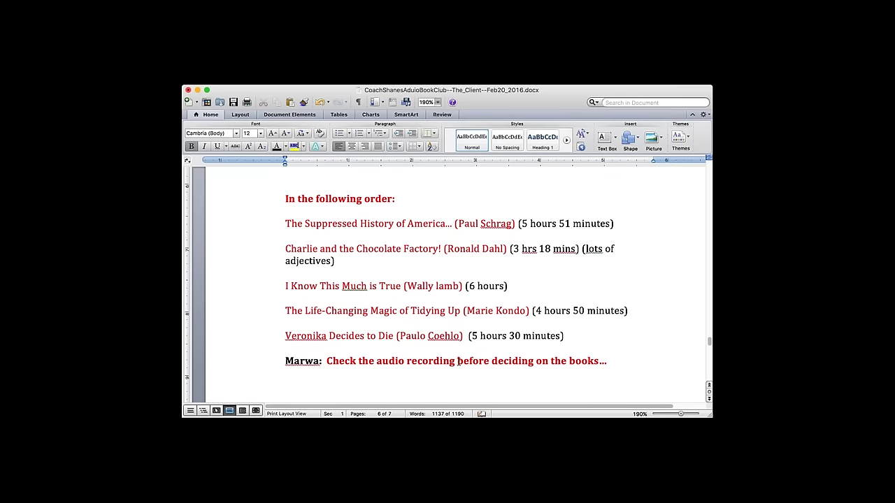
- Change 'recording' to 'recordings', make the whole note black, end it with '!!!', and save
click(455, 360)
text(s)
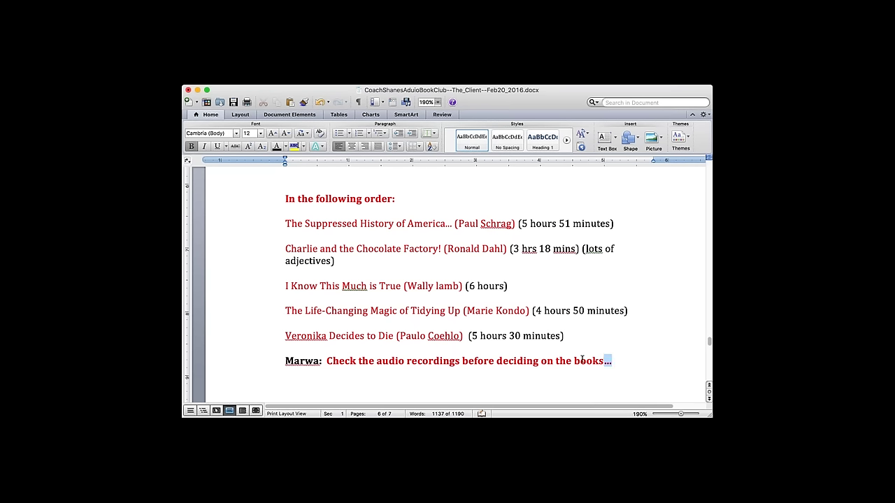
drag(611, 361, 462, 361)
drag(363, 359, 285, 349)
click(277, 147)
click(616, 359)
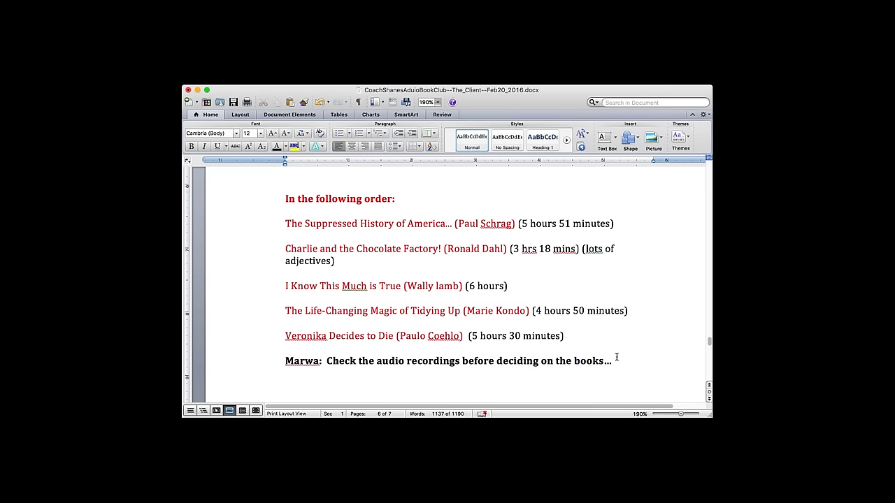
text(!!!)
click(233, 102)
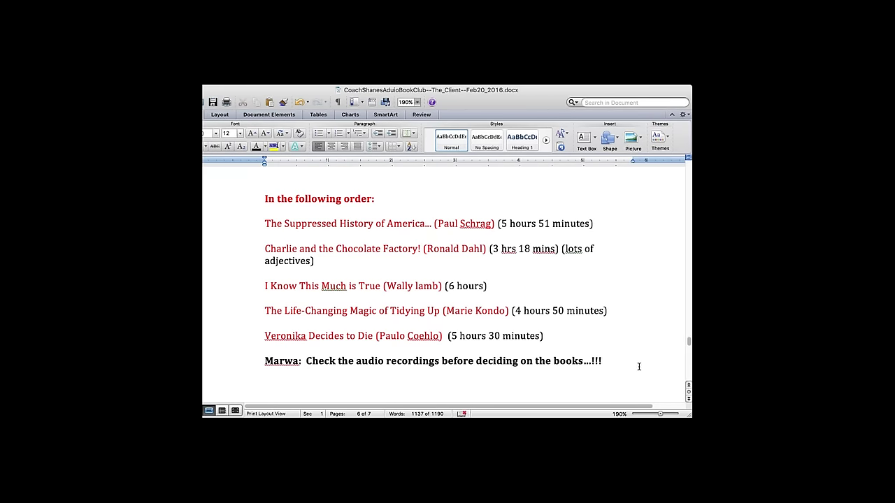
- Insert a 'March 5 is the next meeting' line naming the coach above the Challenge line, beginning '(Staturda'
key(Down)
key(Down)
key(Down)
key(Down)
key(Down)
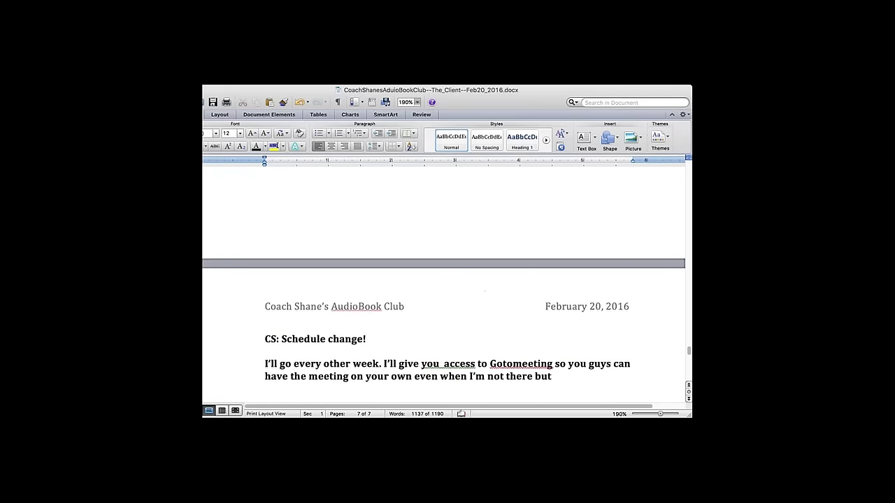
key(Down)
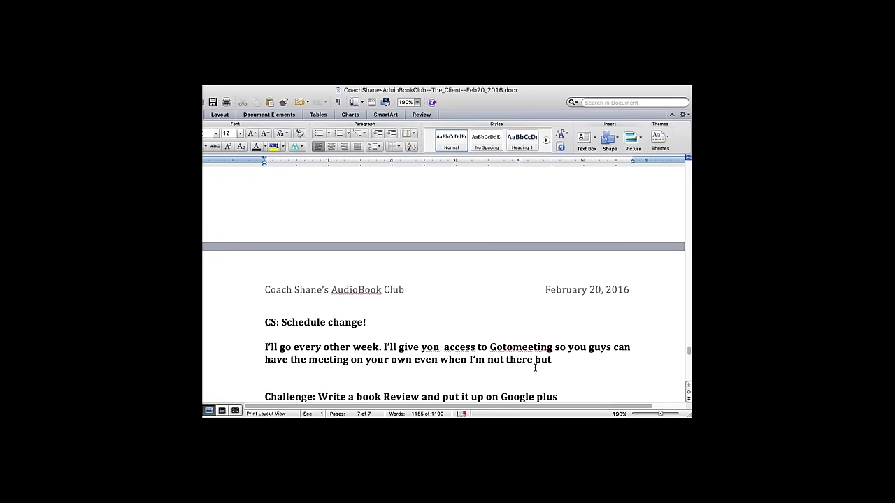
key(Down)
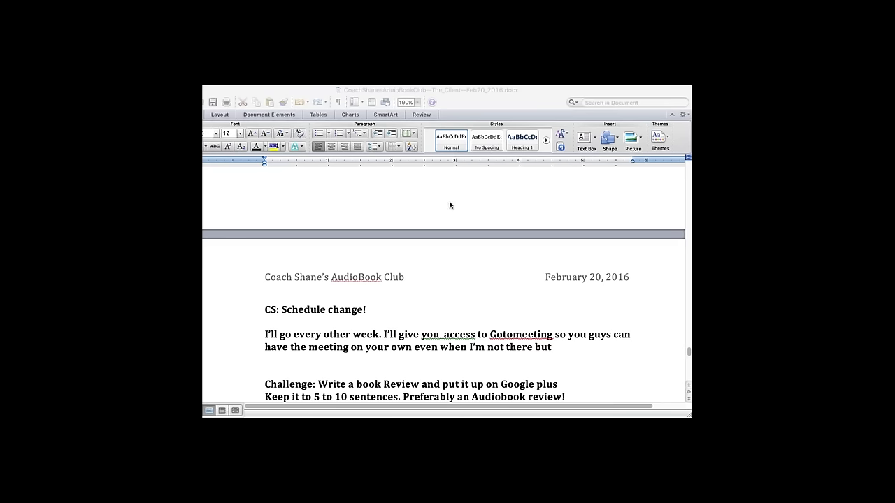
click(417, 351)
key(Return)
text(March 5 is the next meeting)
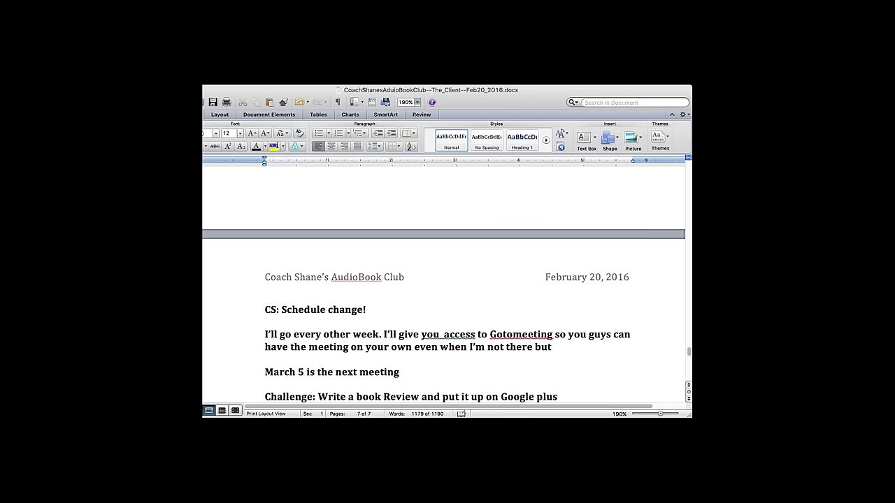
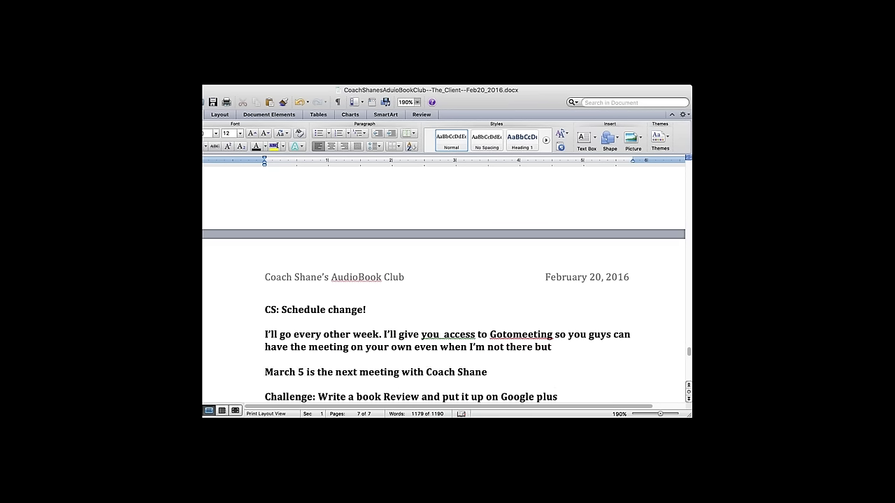
scroll(444, 310, down, 1)
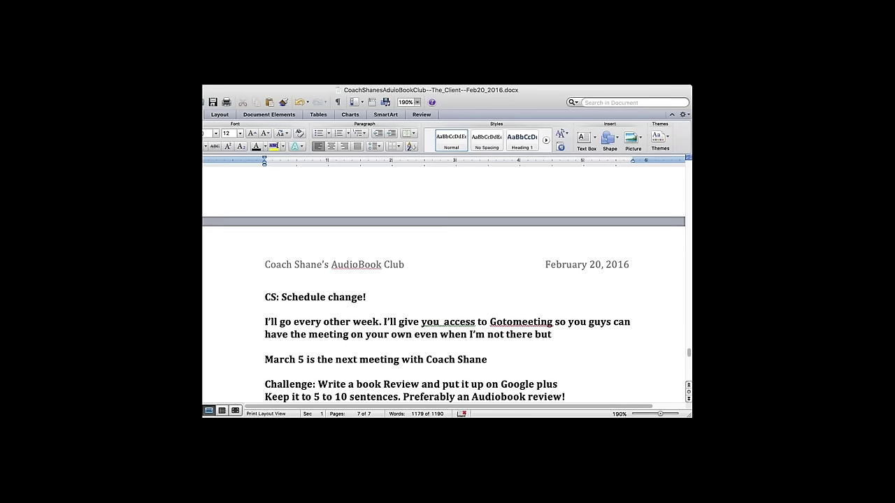
text((Staturda)
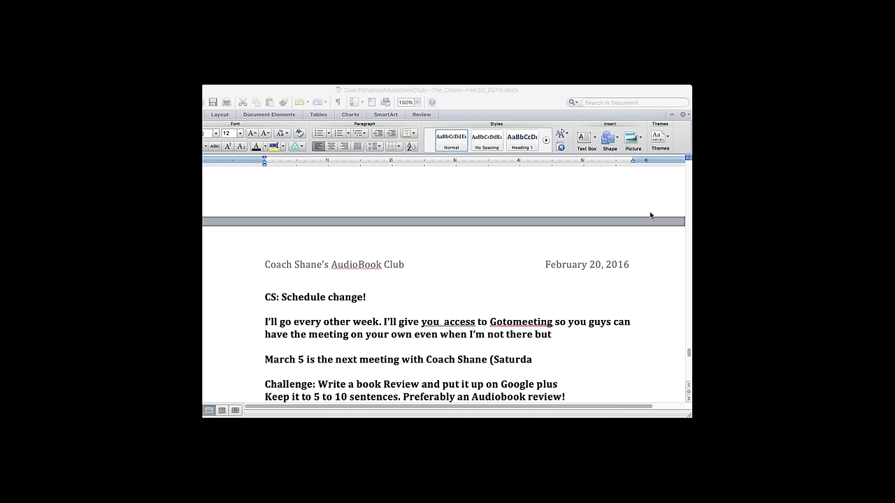
- Remove the double space before 'access' and delete the partial '(Staturda' note
click(584, 286)
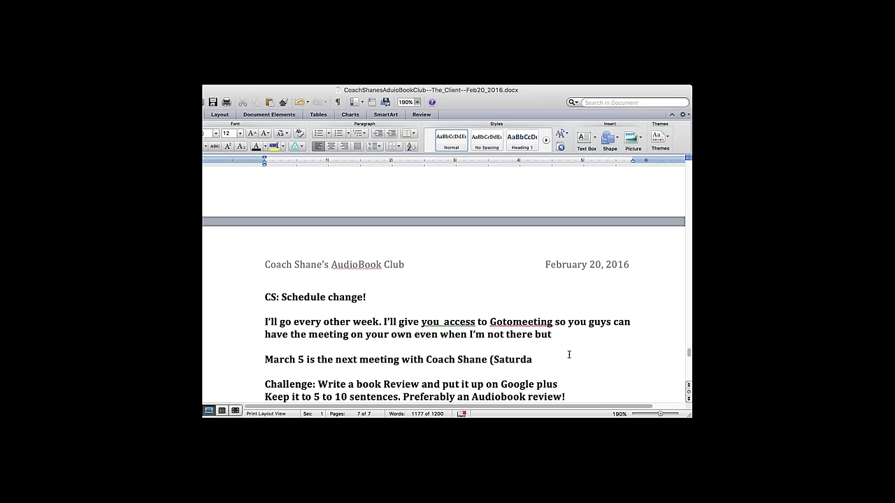
click(444, 322)
key(BackSpace)
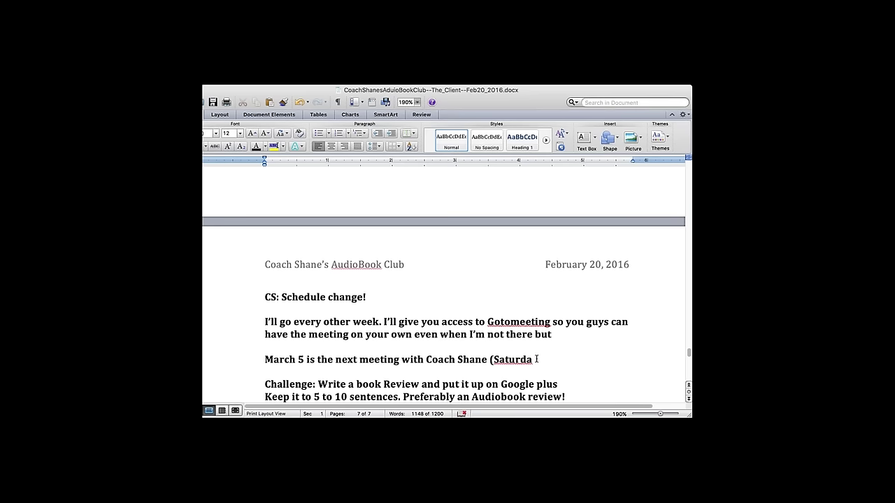
key(shift+alt+Left)
key(shift+alt+Left)
key(shift+alt+Left)
key(shift+alt+Right)
key(BackSpace)
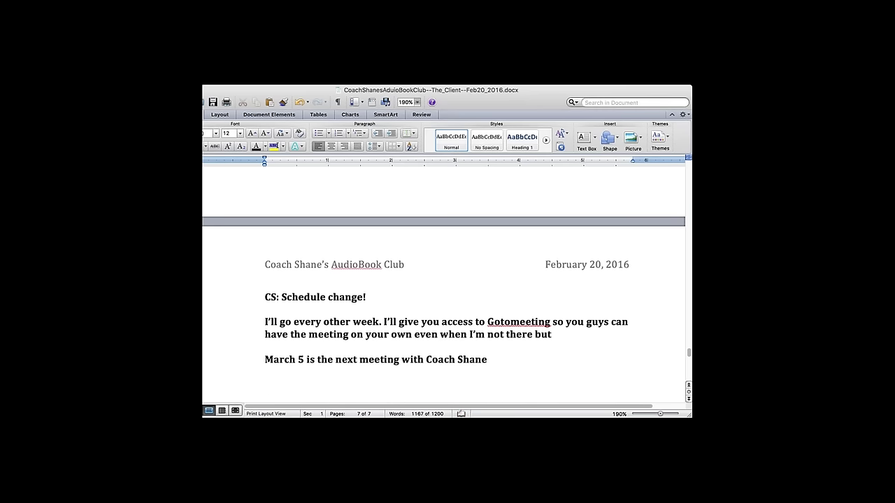
- Type '10 am Chicago time Saturdays ????' on the next line, add a question to a member, then select it
scroll(444, 294, down, 1)
text(10)
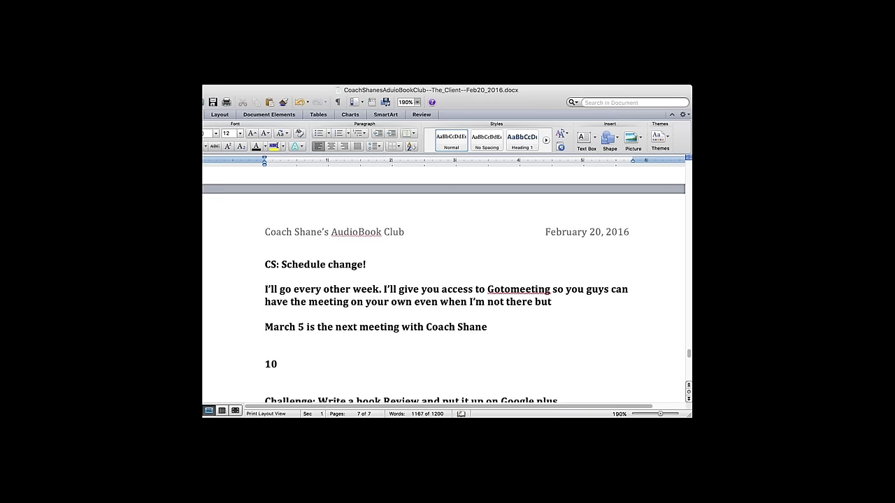
text( am Chicago time Saturdays)
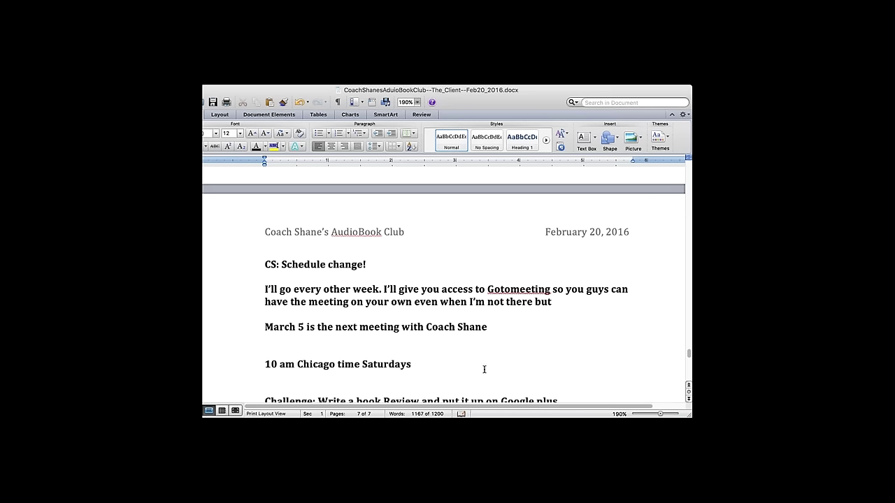
text( ????)
drag(432, 364, 447, 365)
text(Hows that for you)
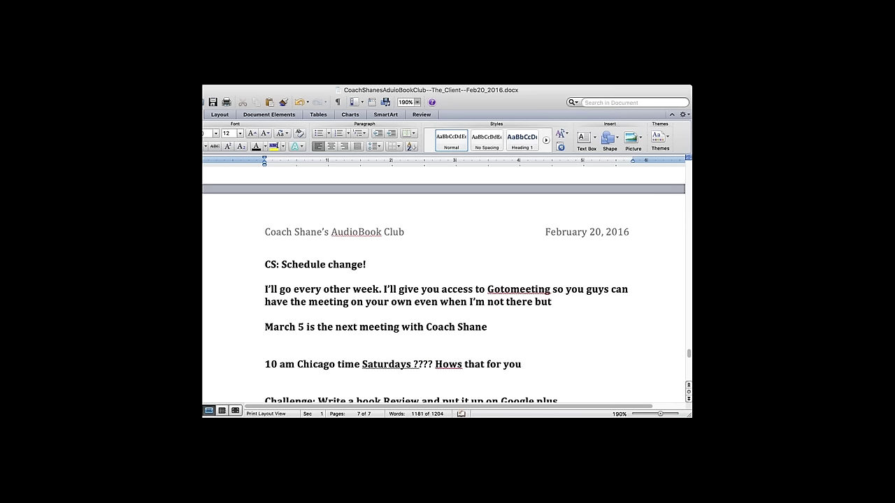
drag(412, 364, 574, 364)
- Delete the extra text after 'Saturdays' and centre the time line
key(BackSpace)
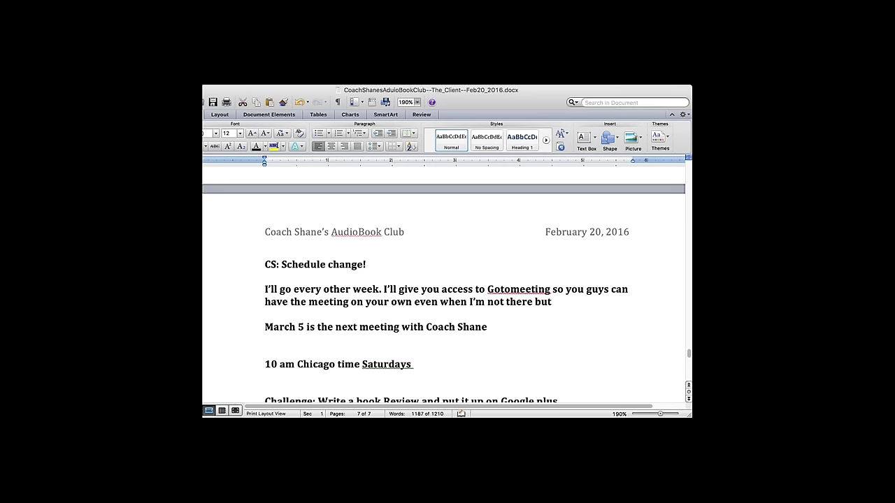
click(225, 362)
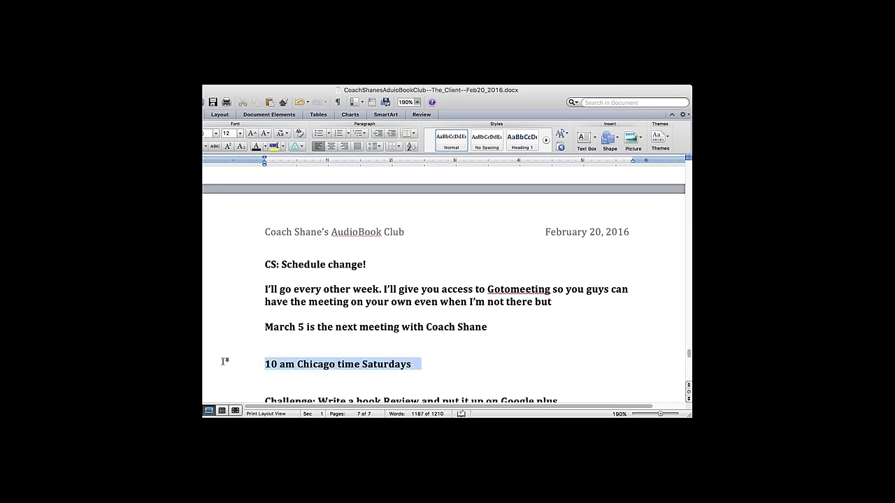
click(332, 146)
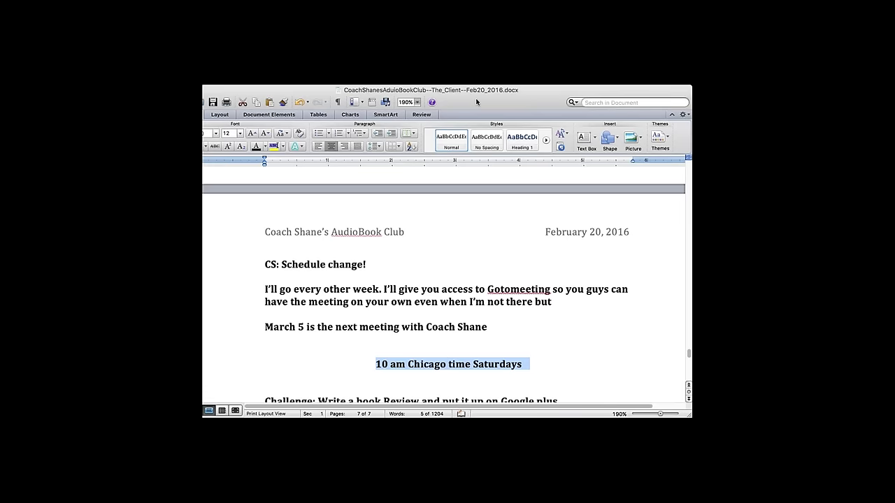
click(541, 366)
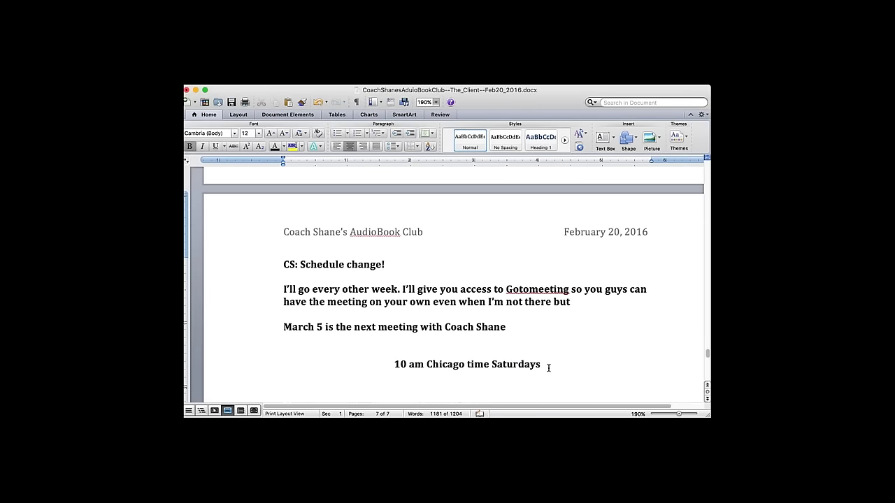
scroll(549, 368, down, 3)
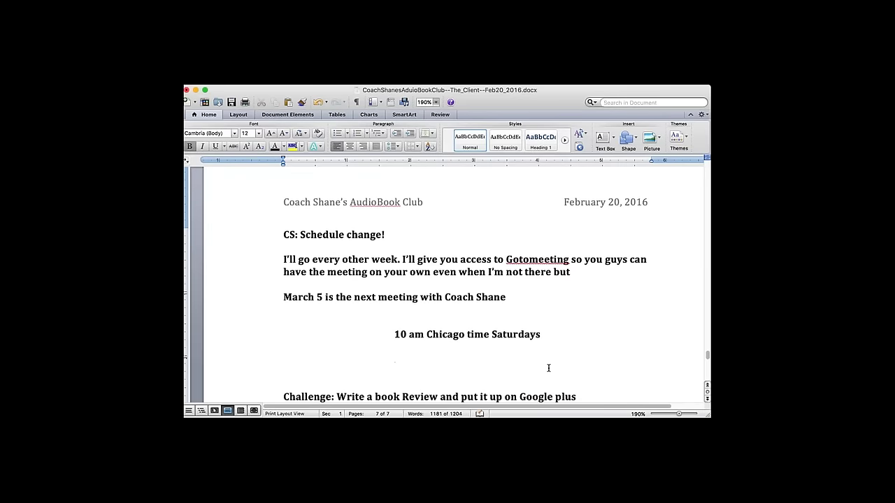
click(549, 368)
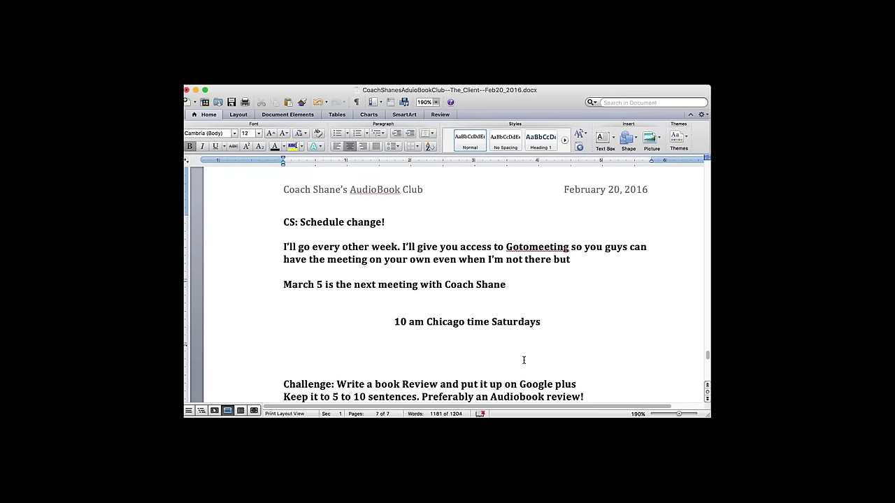
- Left-align the '10 am Chicago time Saturdays' line and append 'So for March5' after it
drag(388, 322, 543, 322)
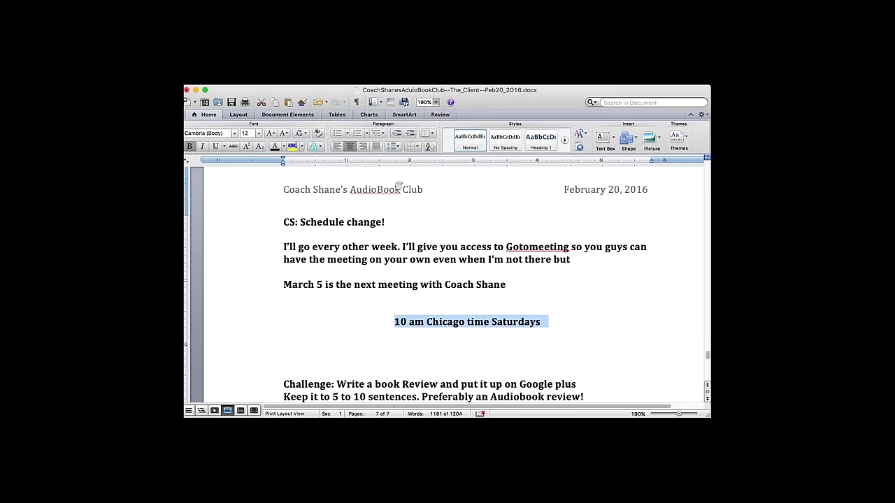
click(337, 146)
click(418, 344)
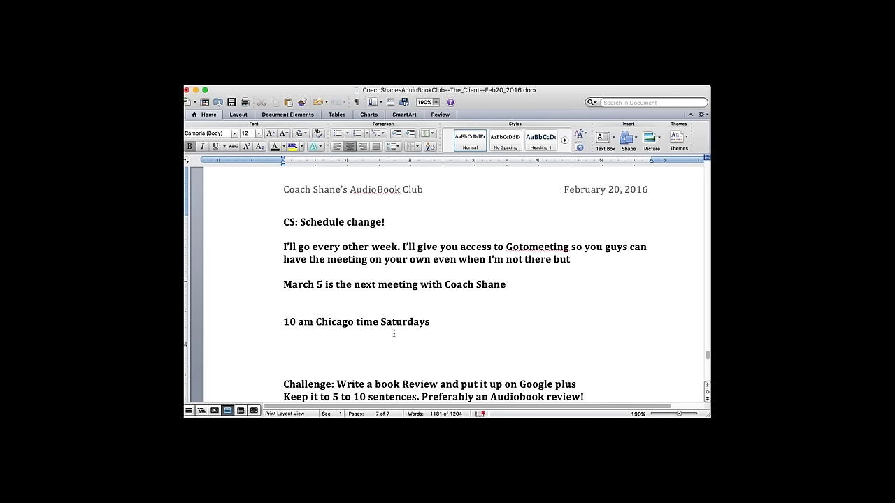
click(435, 322)
text(So for March5)
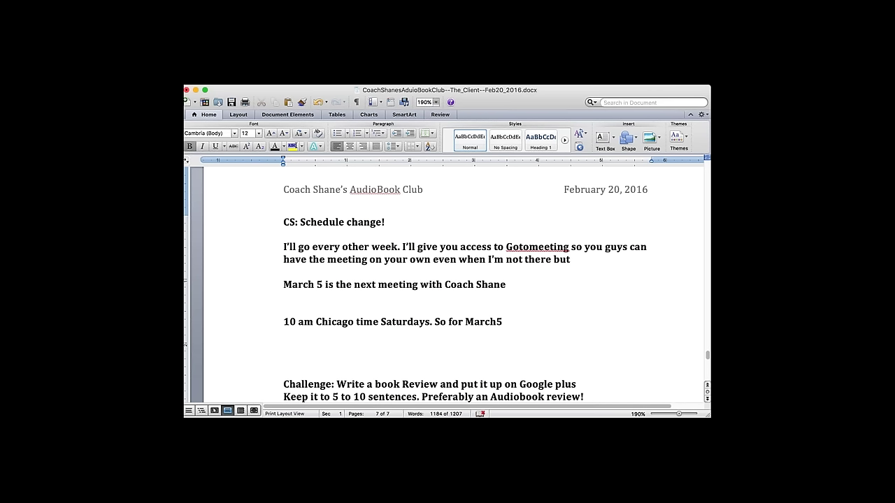
- Remove 'So for March5' and the blank line, then underline the March 5 and 10 am lines
drag(435, 321, 513, 321)
key(BackSpace)
click(422, 302)
key(BackSpace)
key(BackSpace)
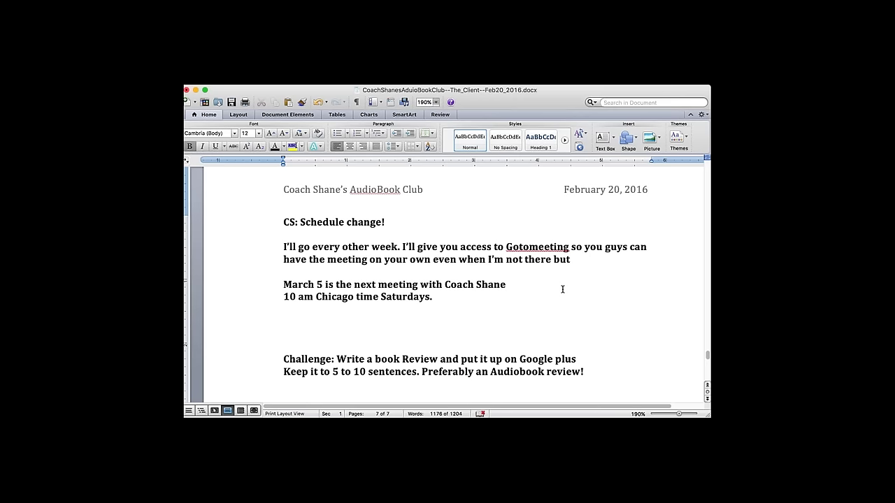
drag(294, 280, 431, 309)
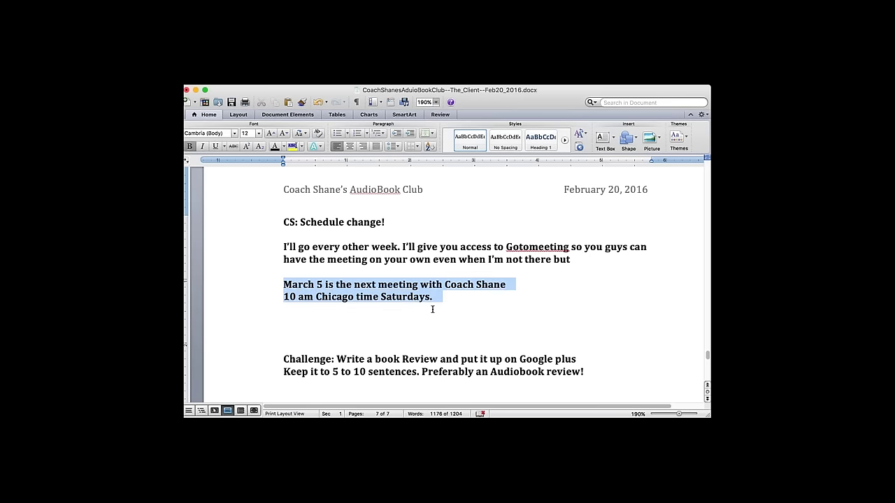
click(216, 148)
click(492, 334)
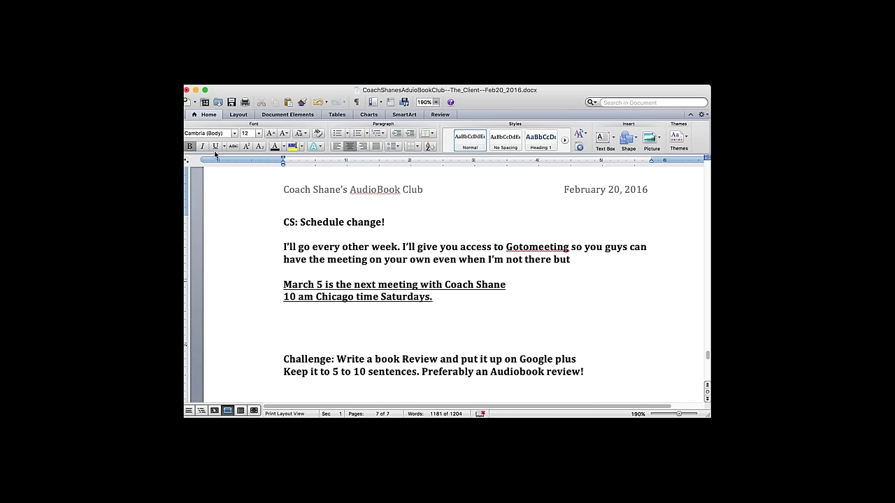
- Add a centred 'Temporarily, with apologies! :)' line beneath and save the document
click(437, 311)
click(437, 312)
text(Temporarily, with apologie)
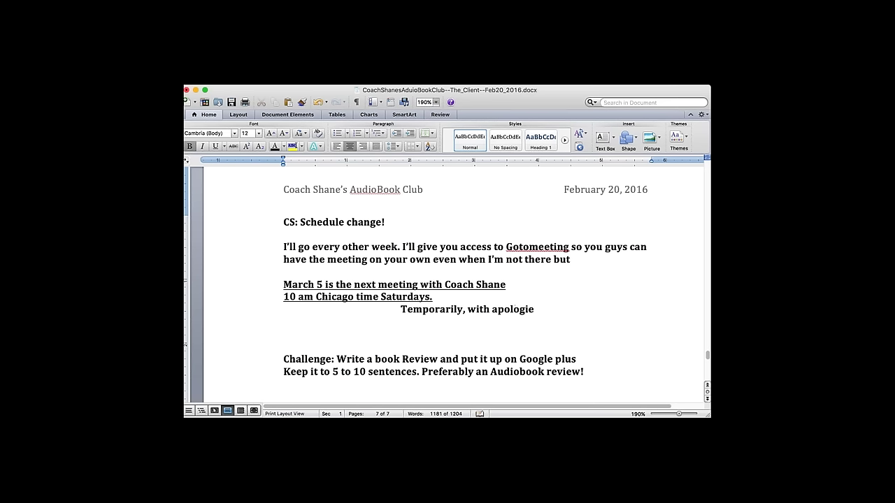
text(s! :))
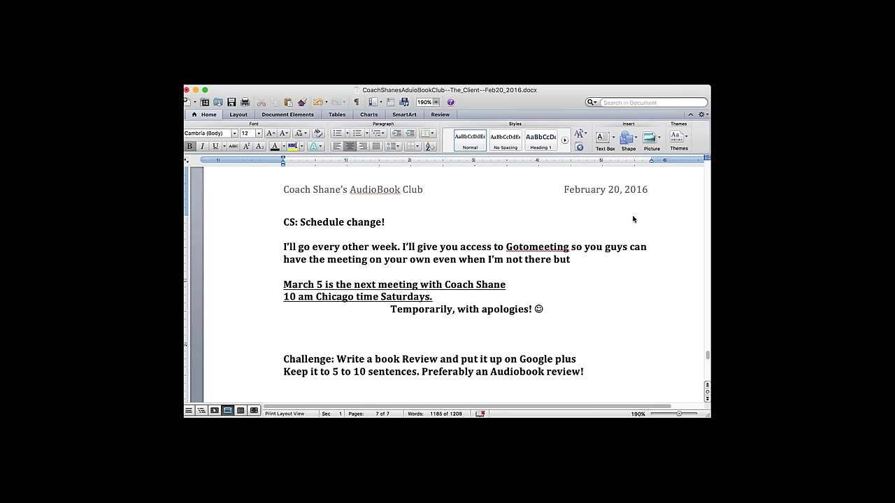
click(231, 102)
click(598, 349)
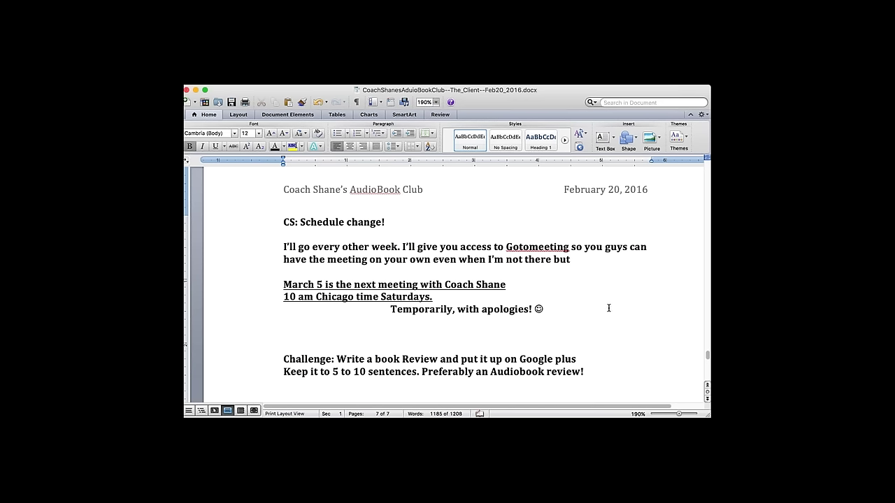